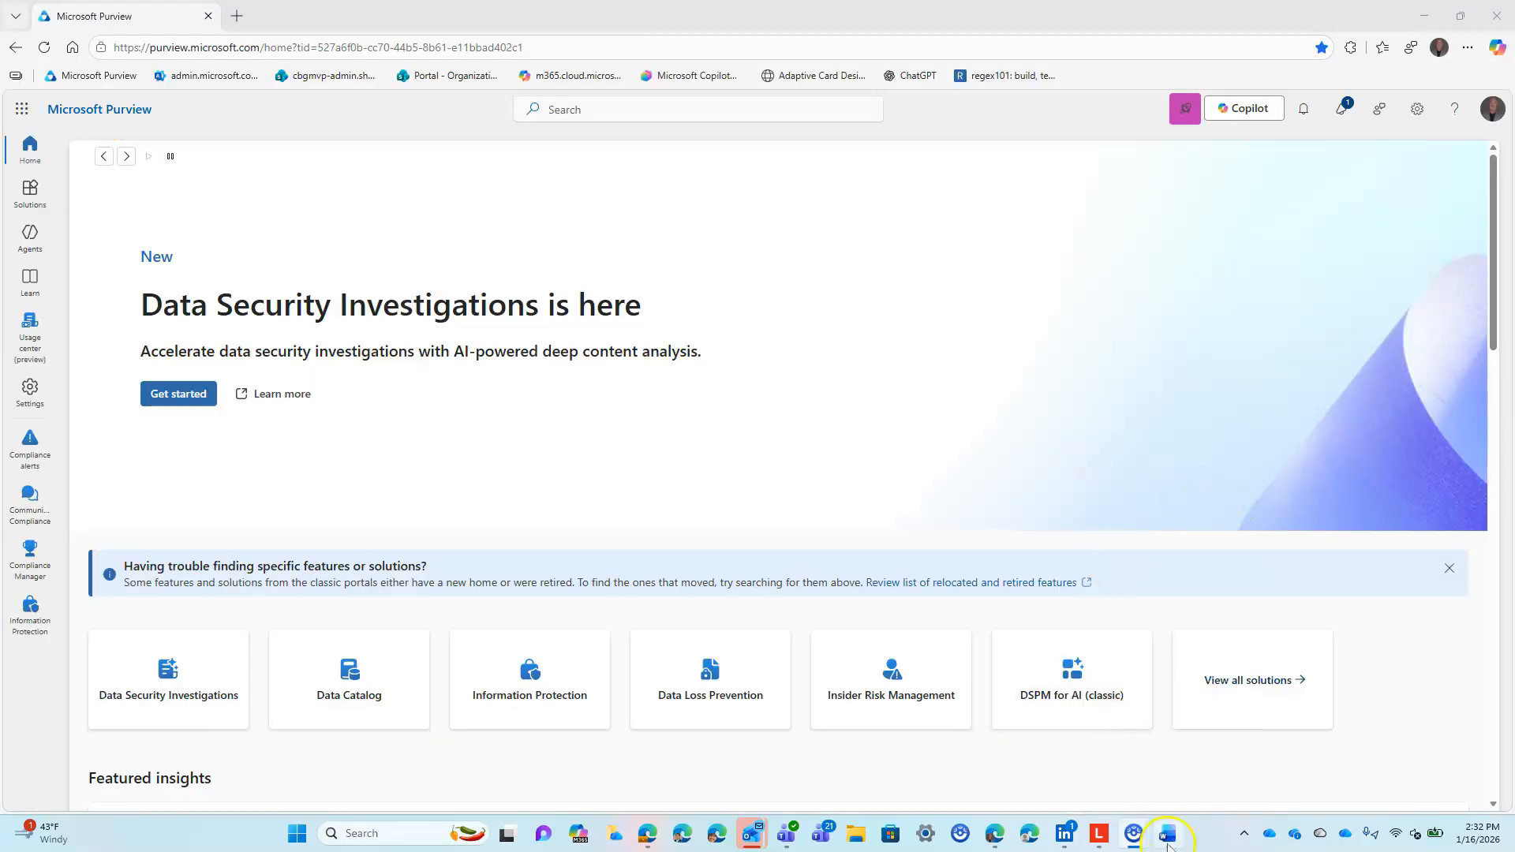
Step: Switch to the blank Word document and view the available sensitivity labels, including the Internal sublabels
mouse_move(1169, 847)
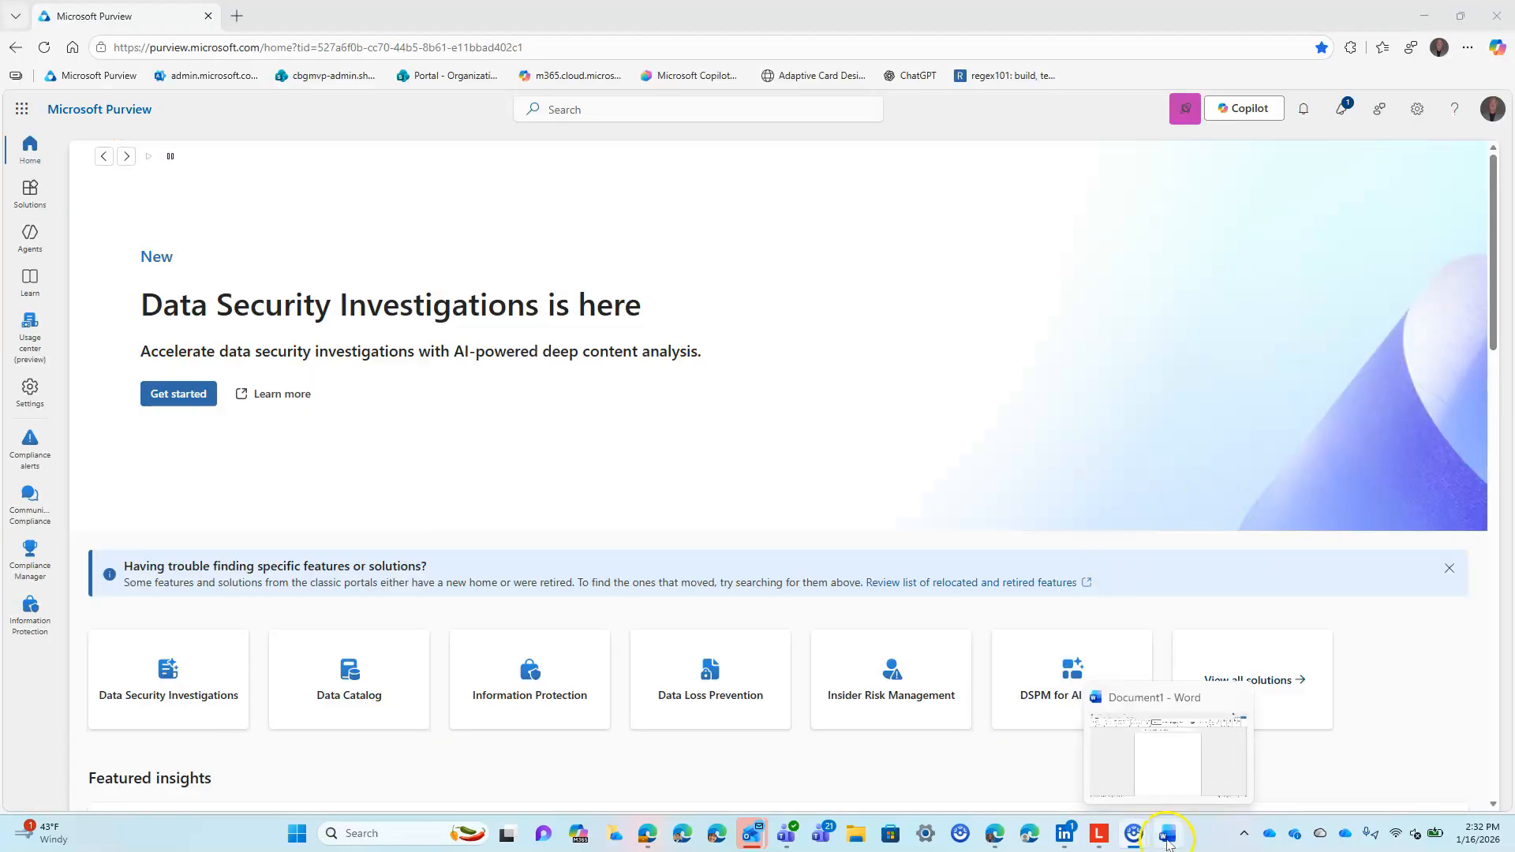
left_click(1140, 750)
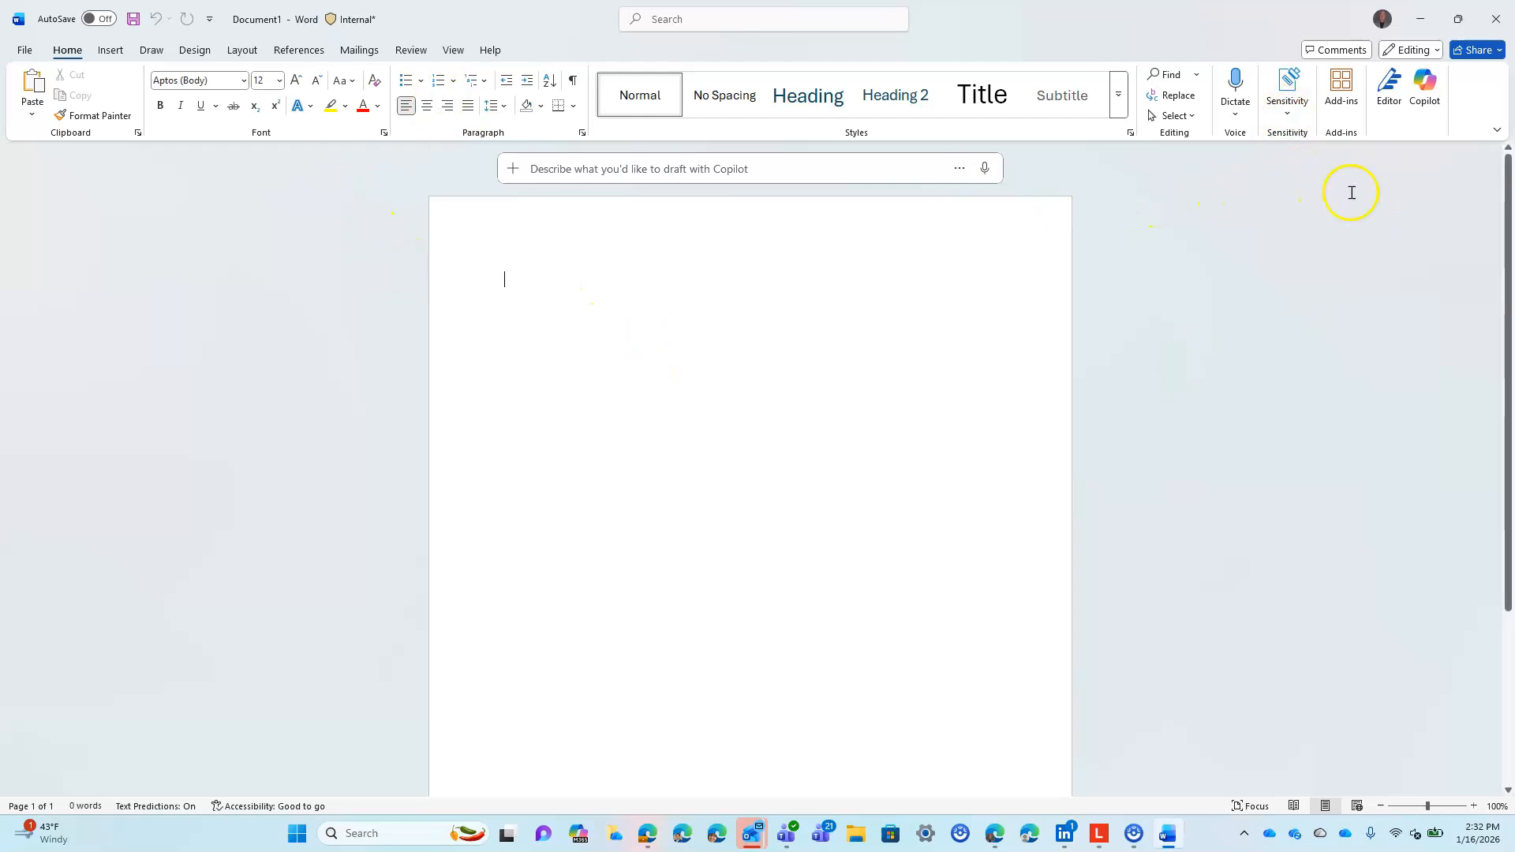
left_click(1295, 112)
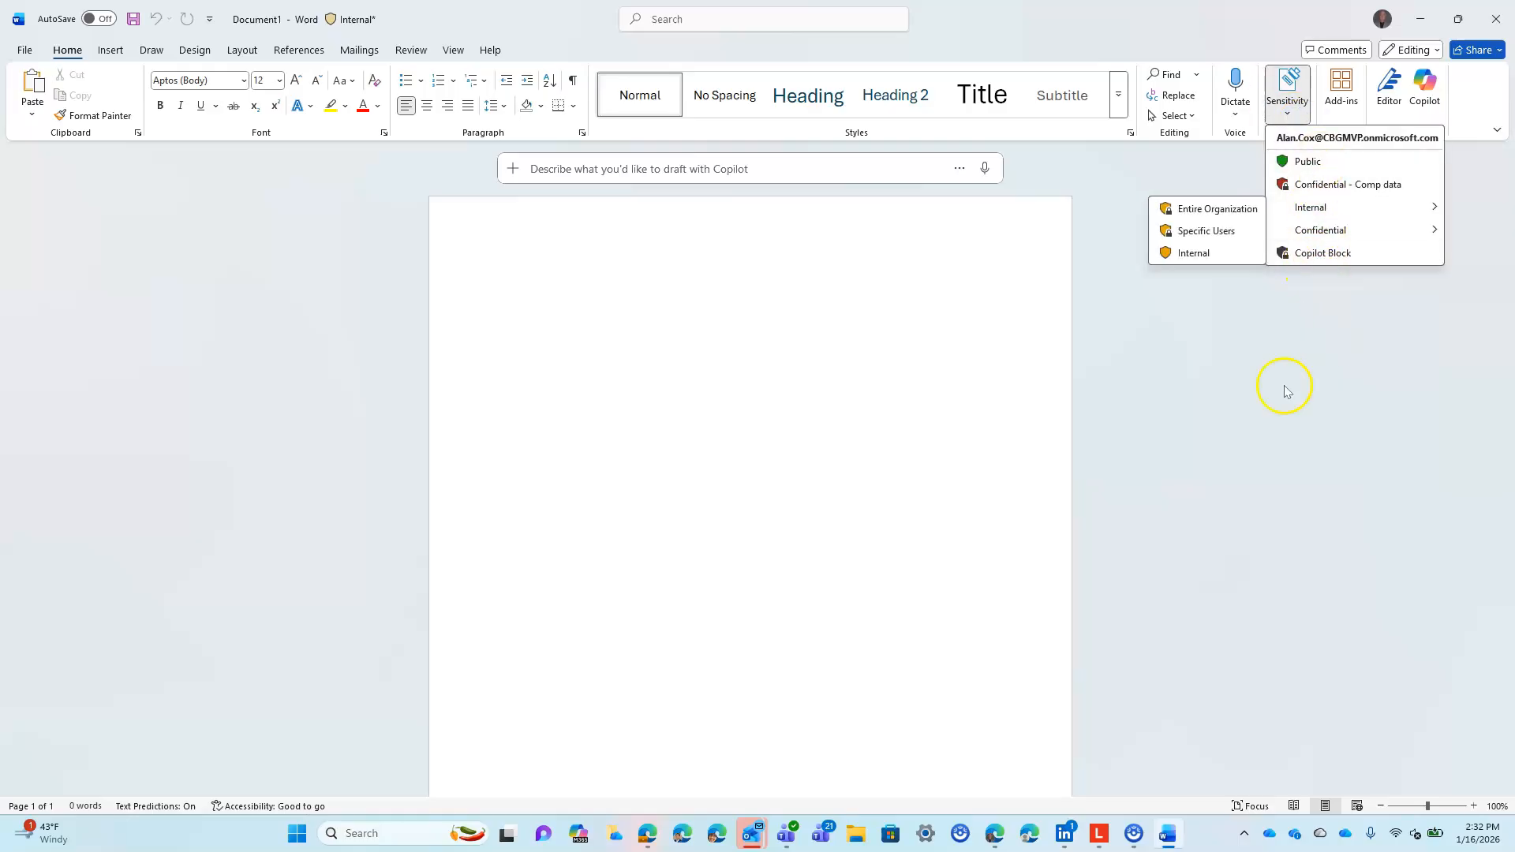
left_click(1228, 386)
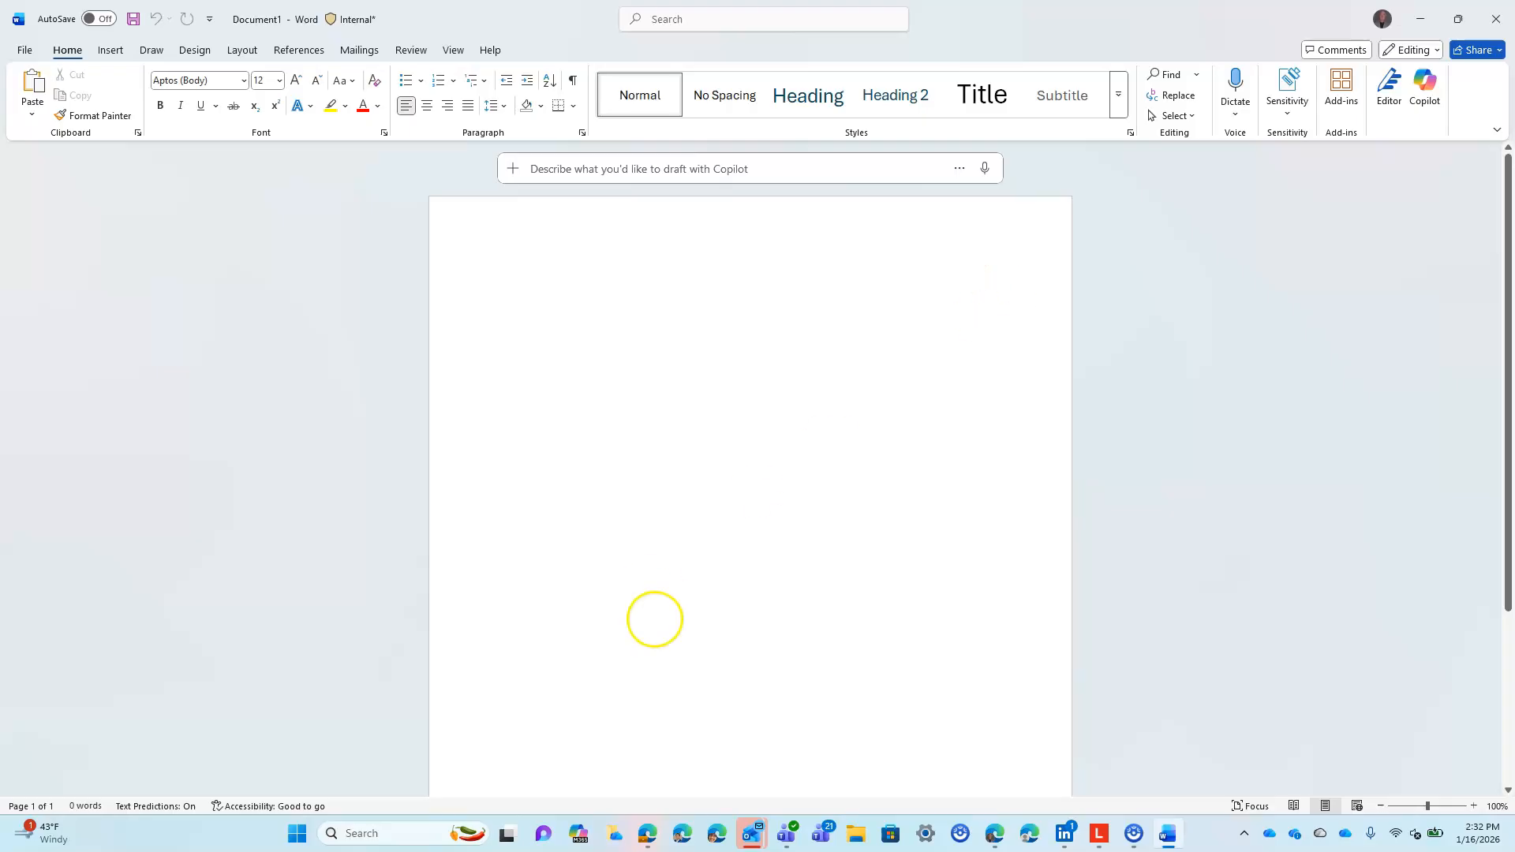
Step: Switch back to Microsoft Purview and open the Sensitivity labels page of the Information Protection solution
mouse_move(646, 835)
left_click(629, 769)
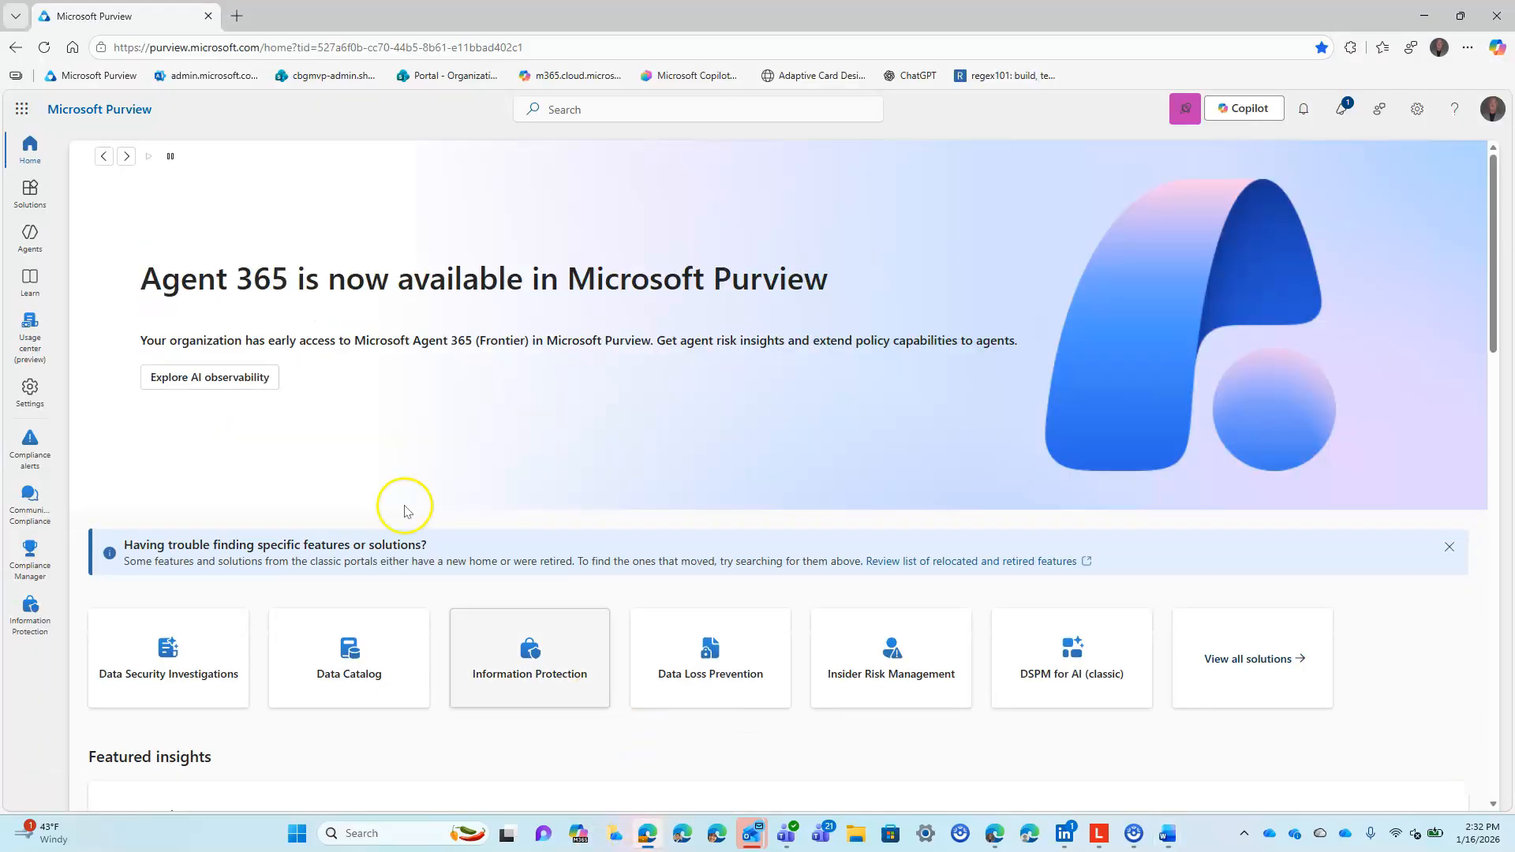
left_click(27, 197)
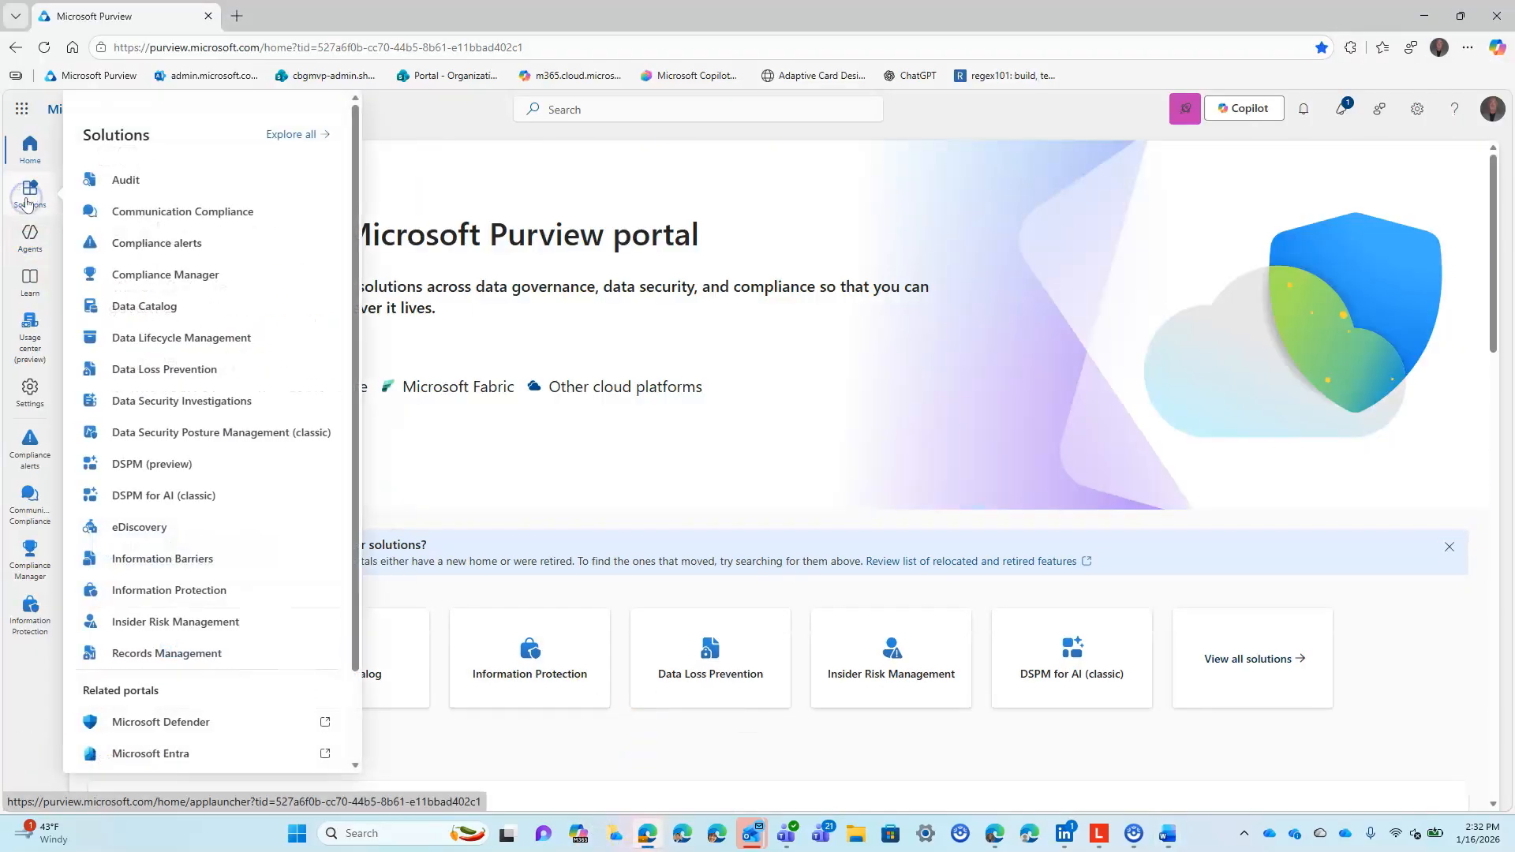
left_click(180, 593)
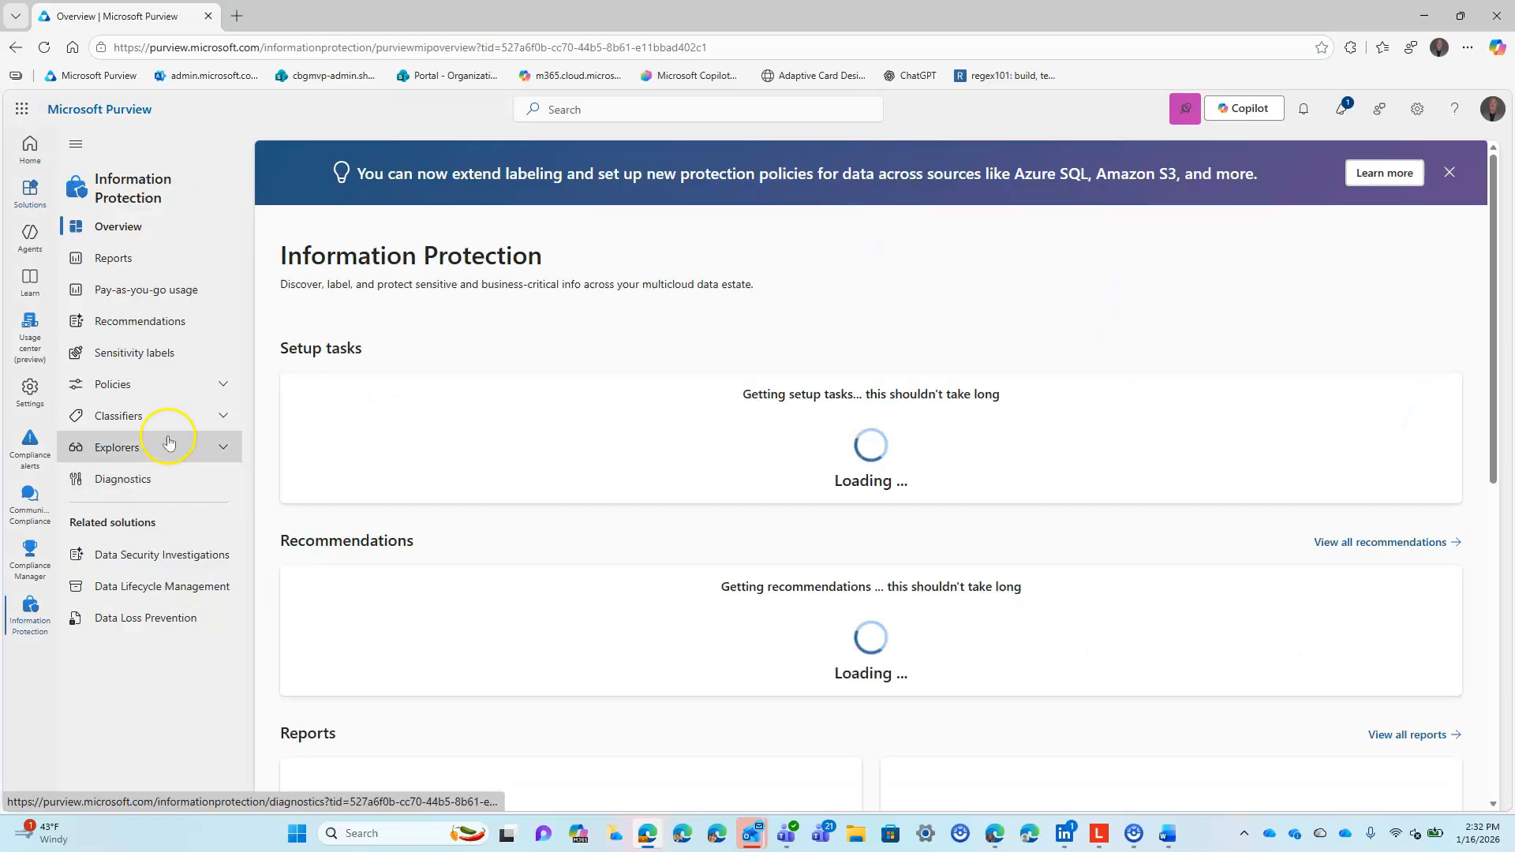
left_click(116, 361)
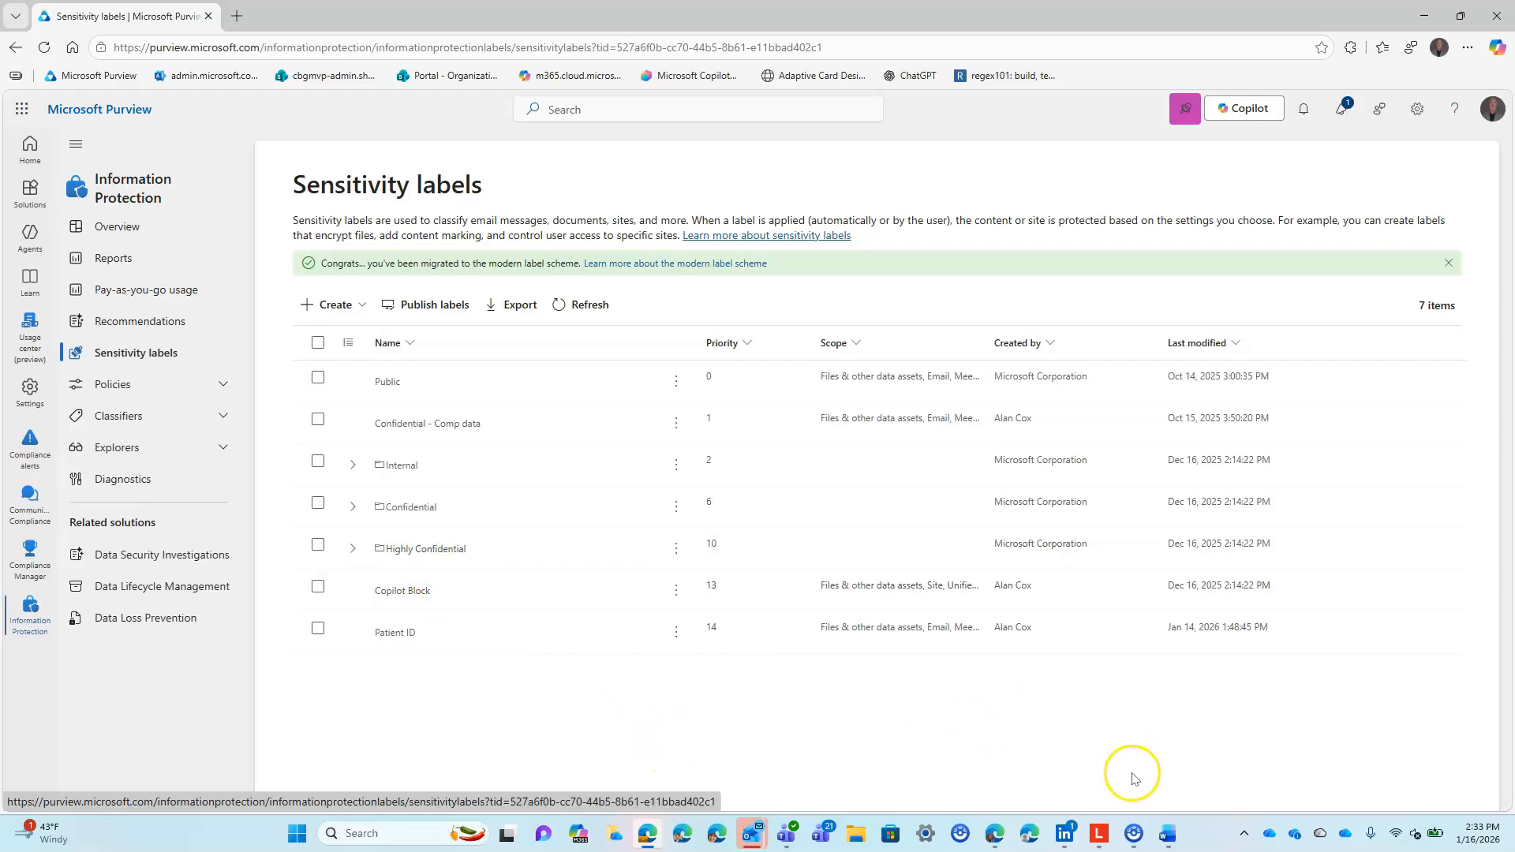
Step: Switch to Word and check the sensitivity label list and the label assigned to Document1, cancelling the file save
left_click(1167, 835)
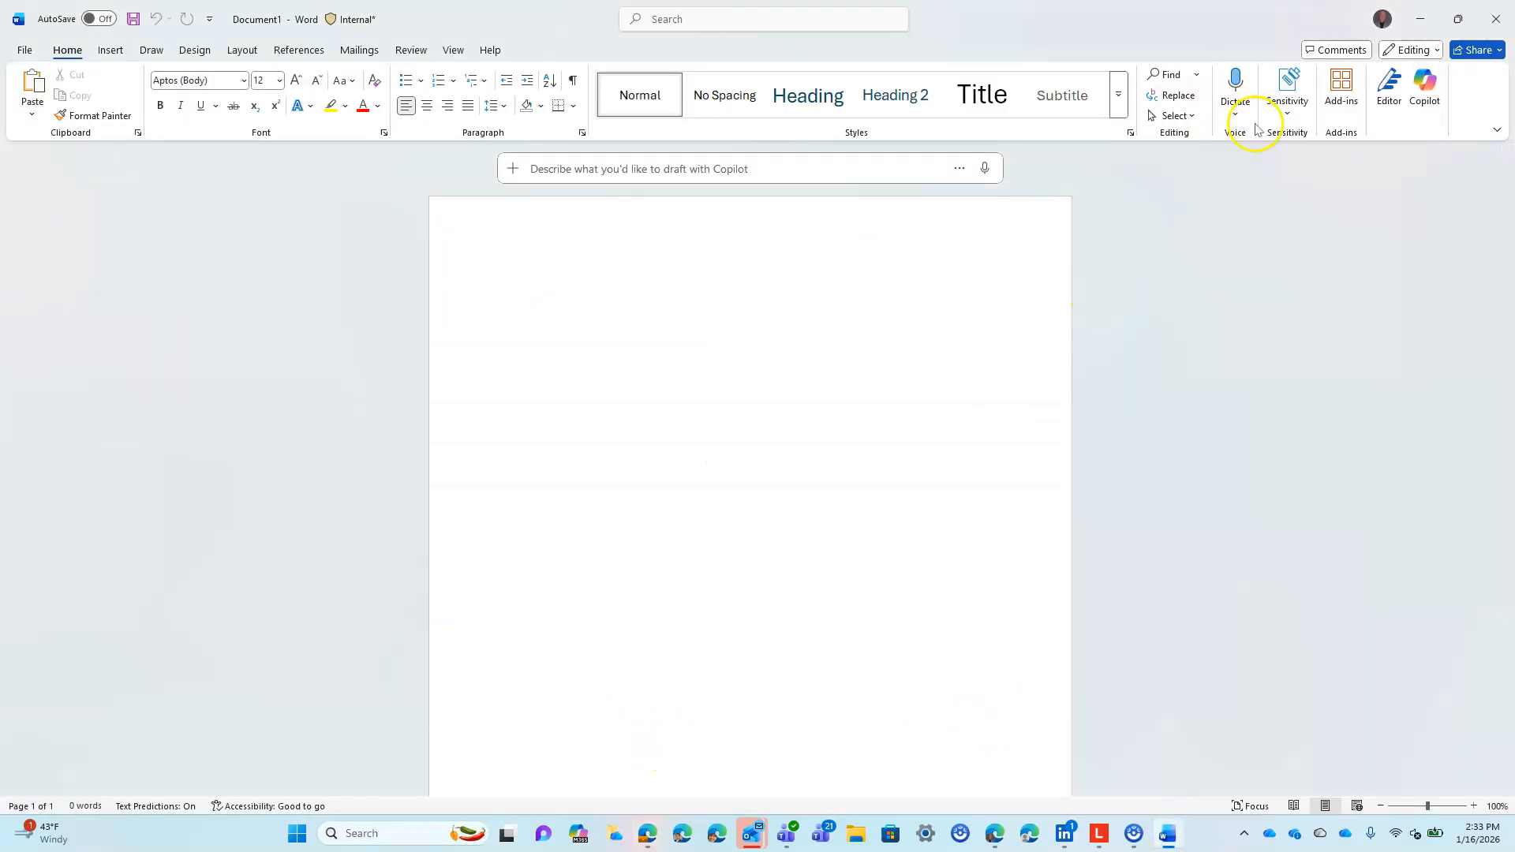
left_click(1287, 117)
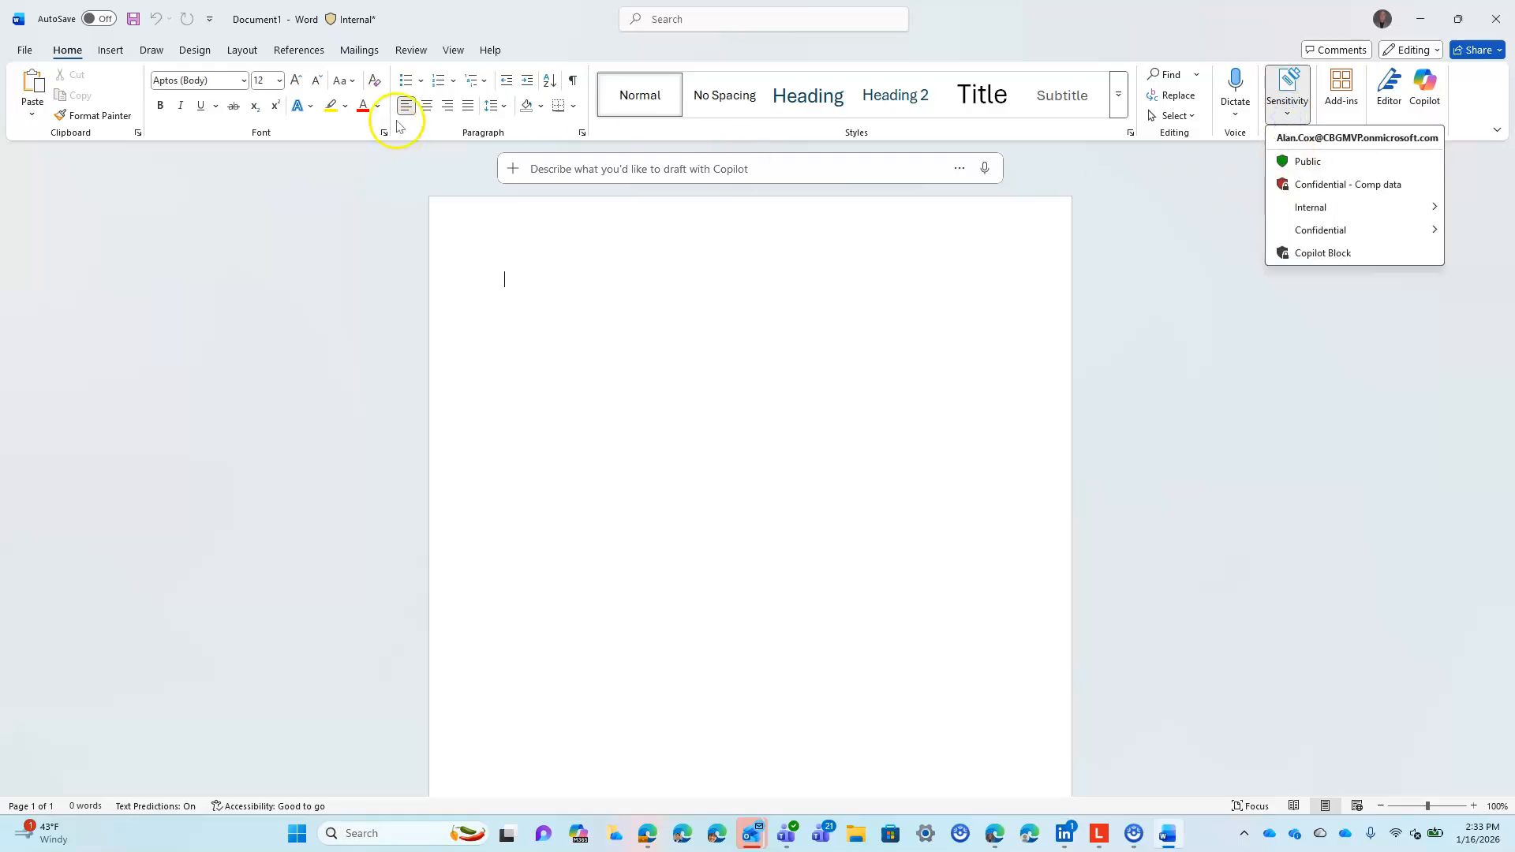
left_click(498, 281)
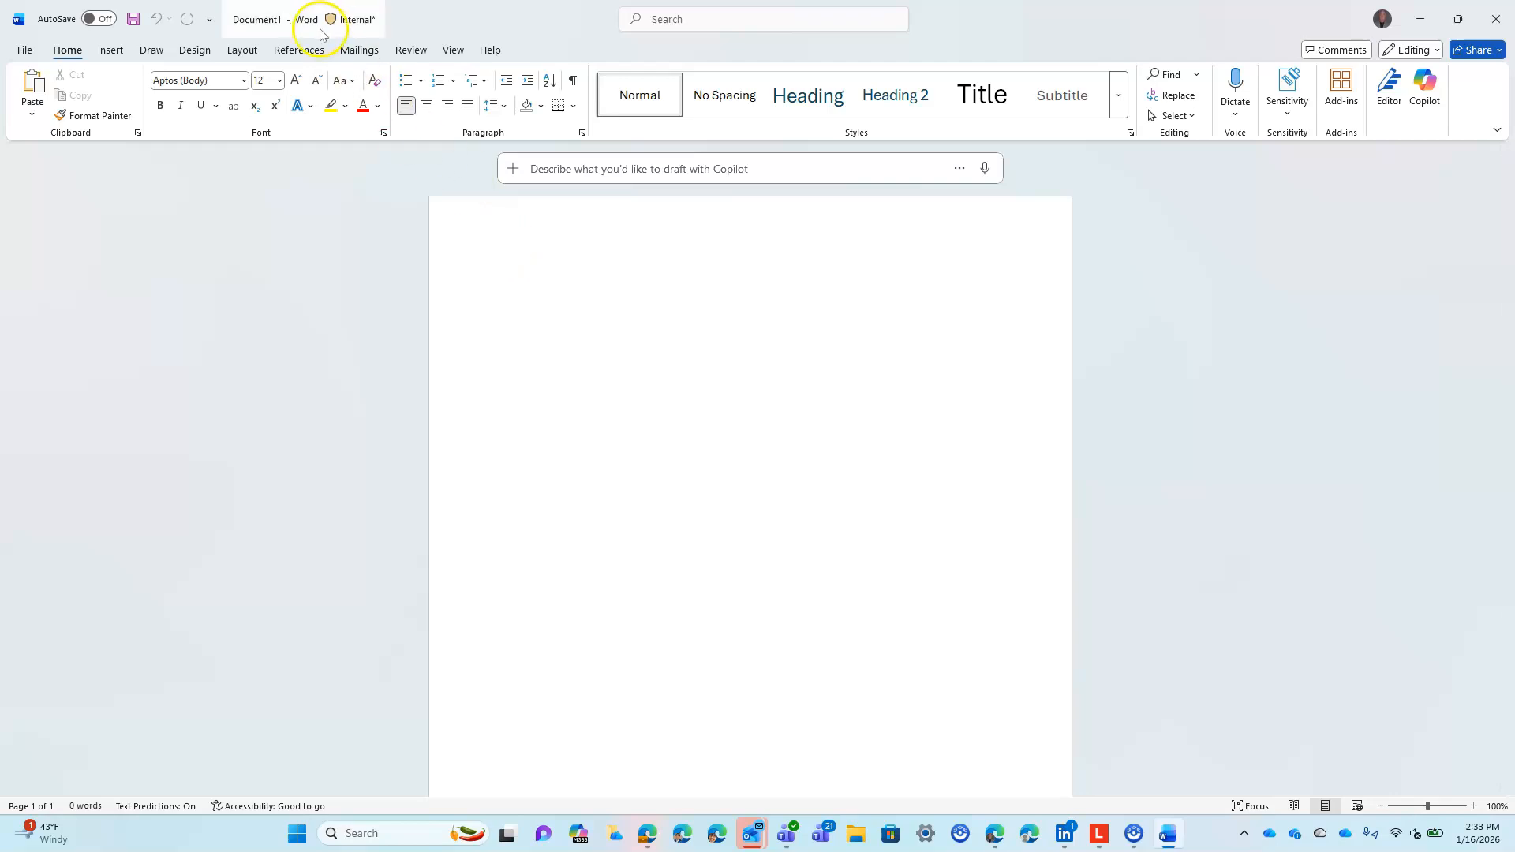
mouse_move(336, 26)
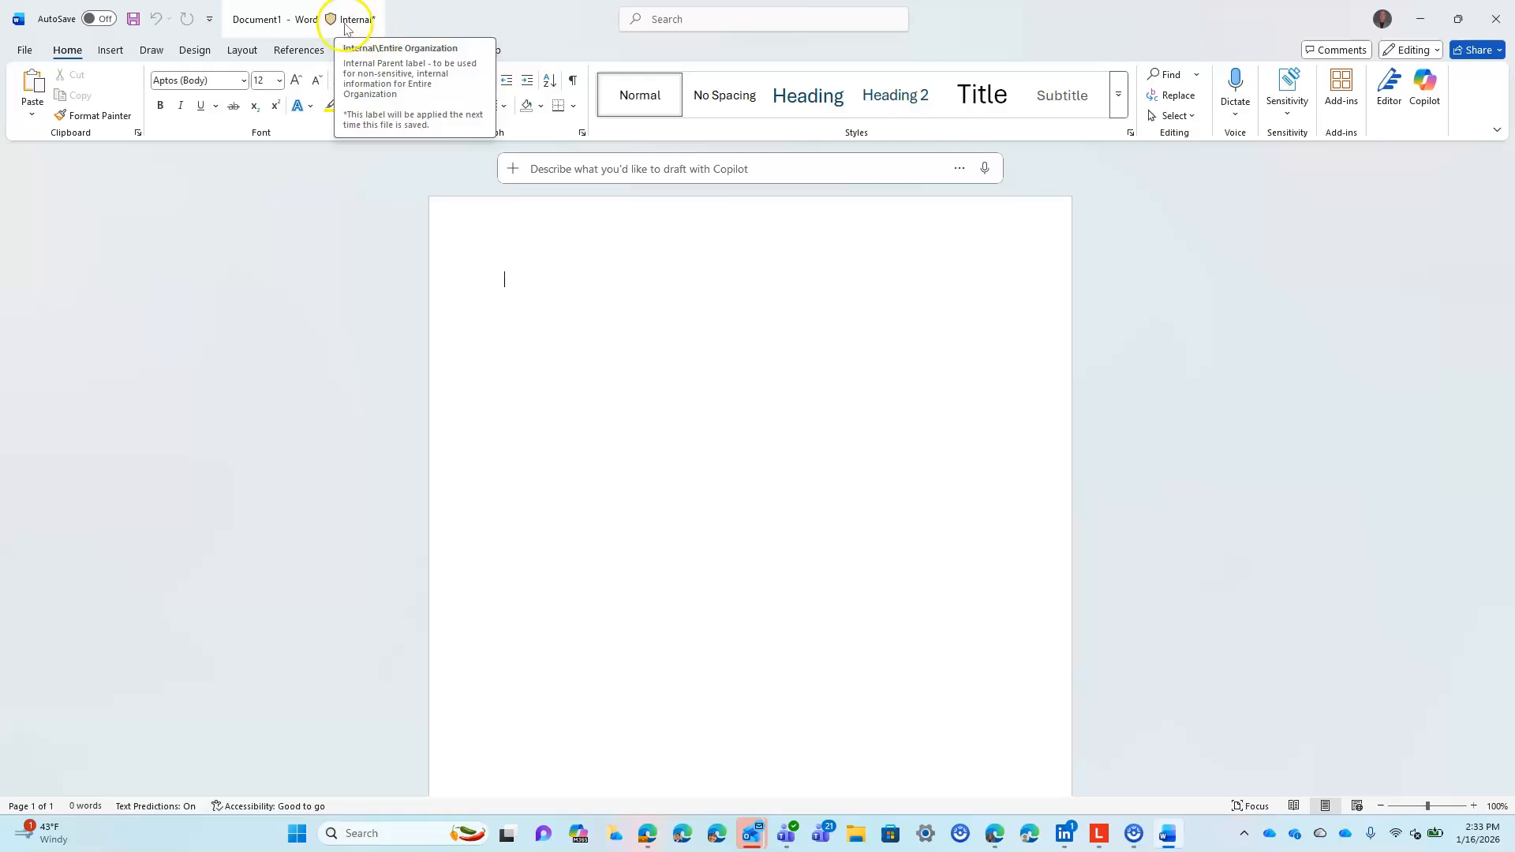
left_click(356, 22)
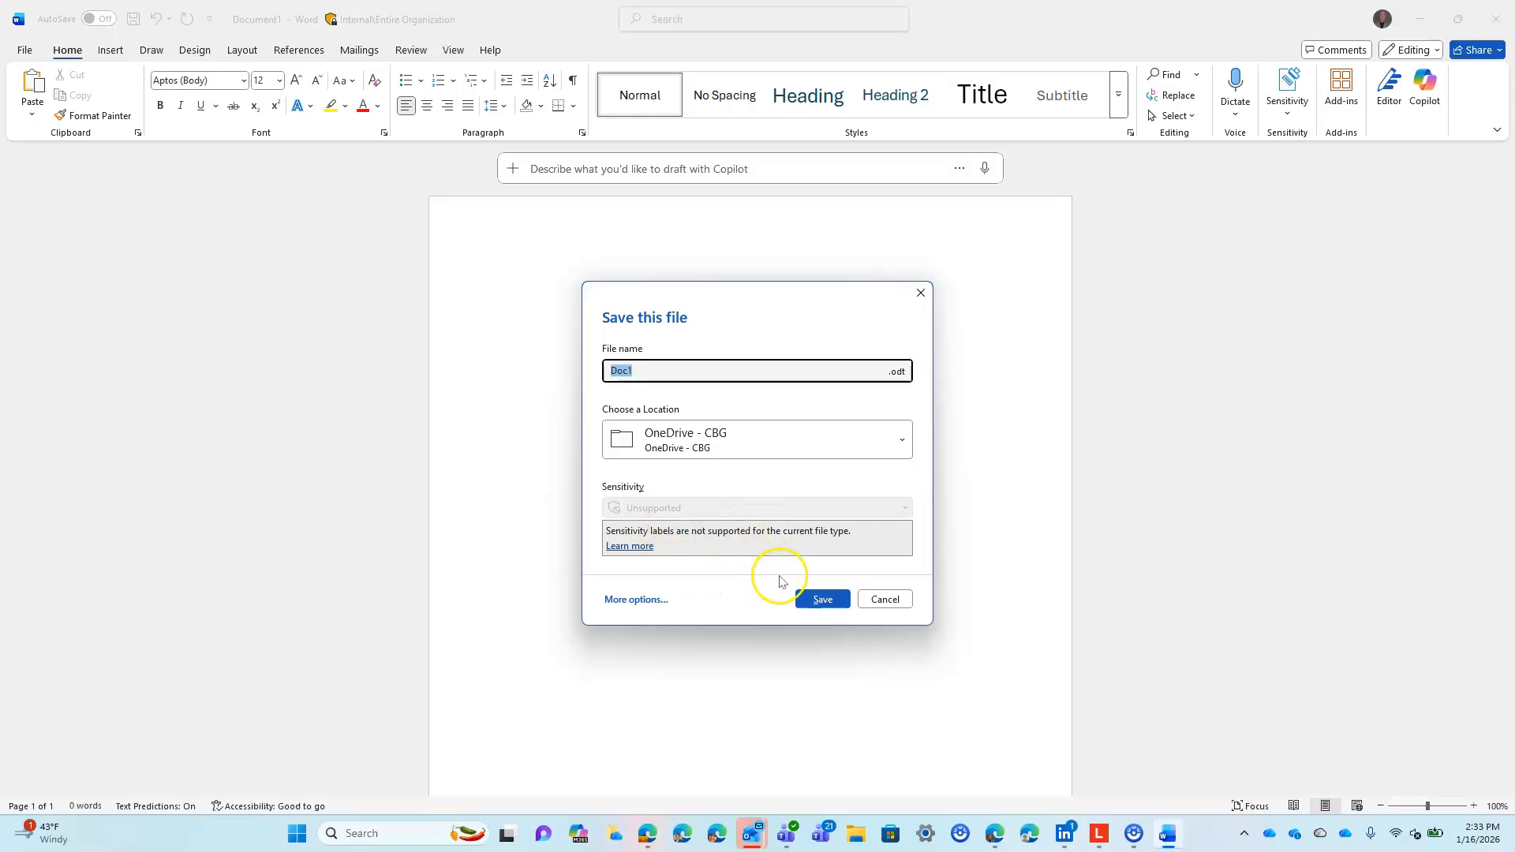
left_click(898, 600)
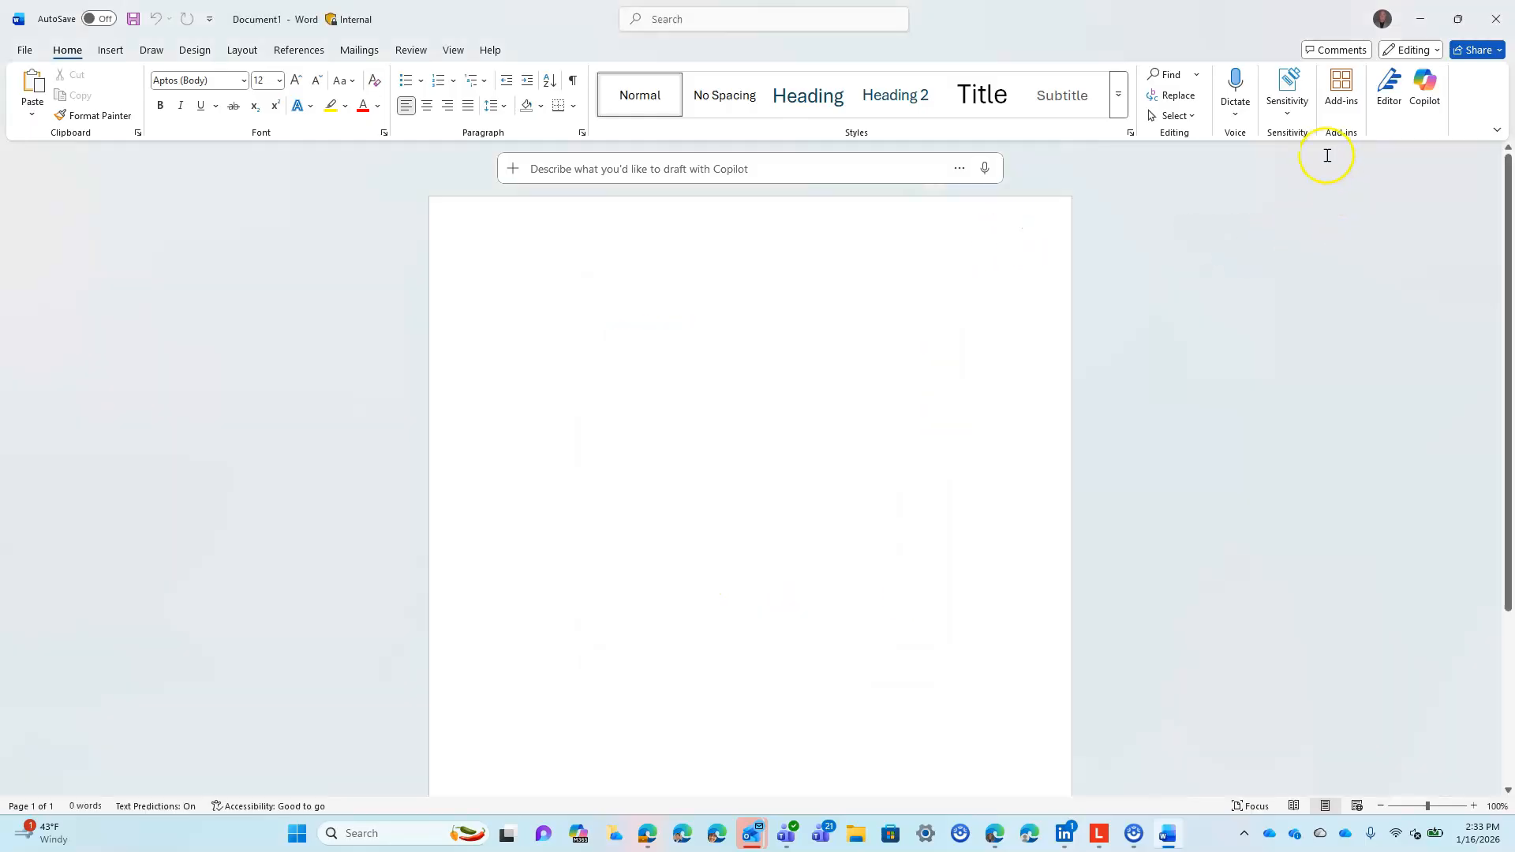
Step: Try to change the document's sensitivity label to Public with the justification "Previous label no longer applies", then cancel the change
left_click(1288, 101)
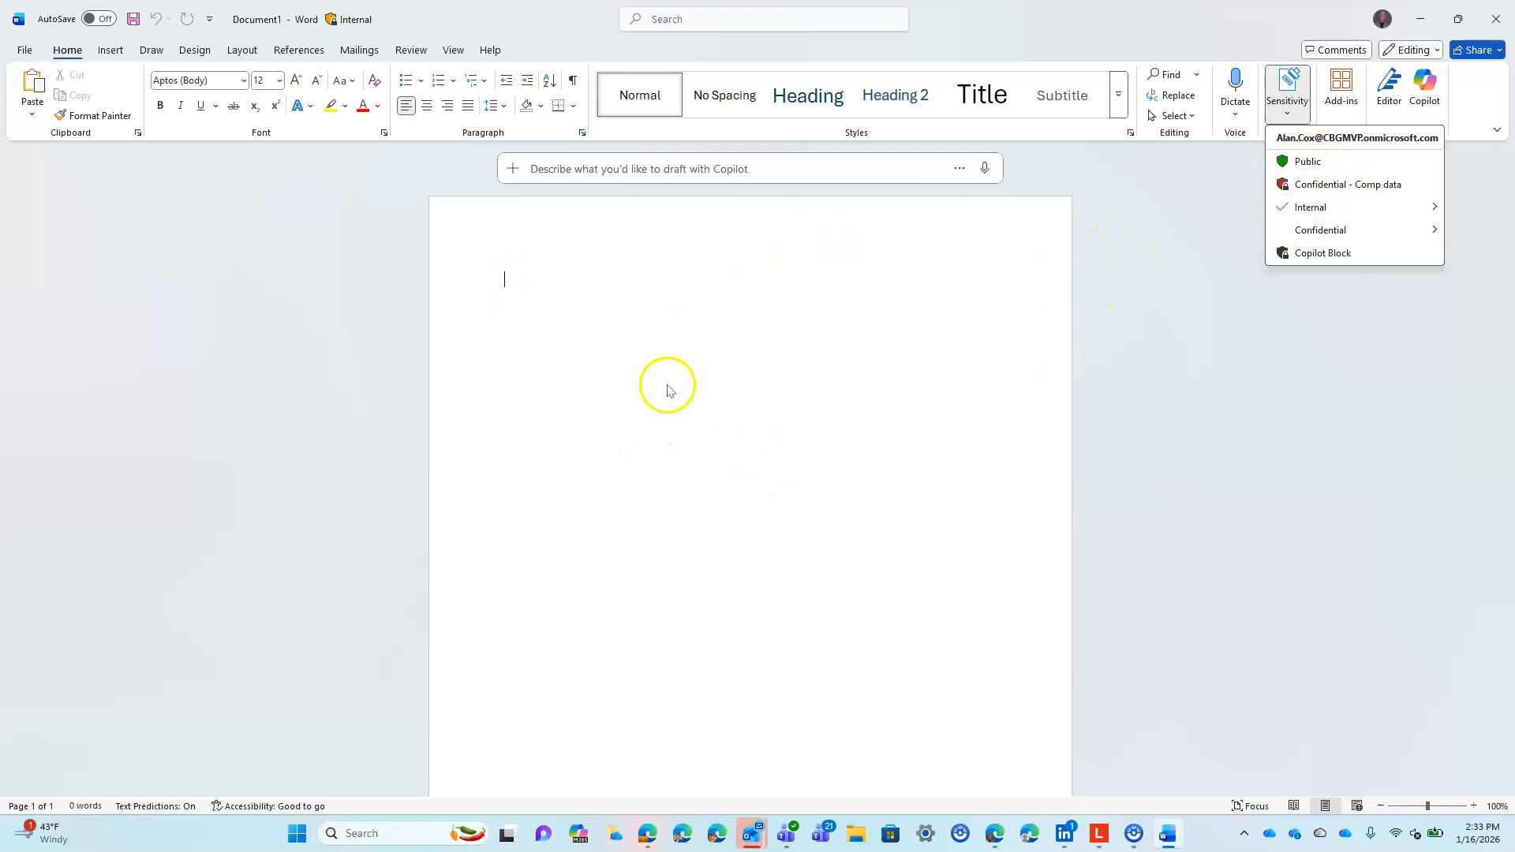
left_click(1307, 162)
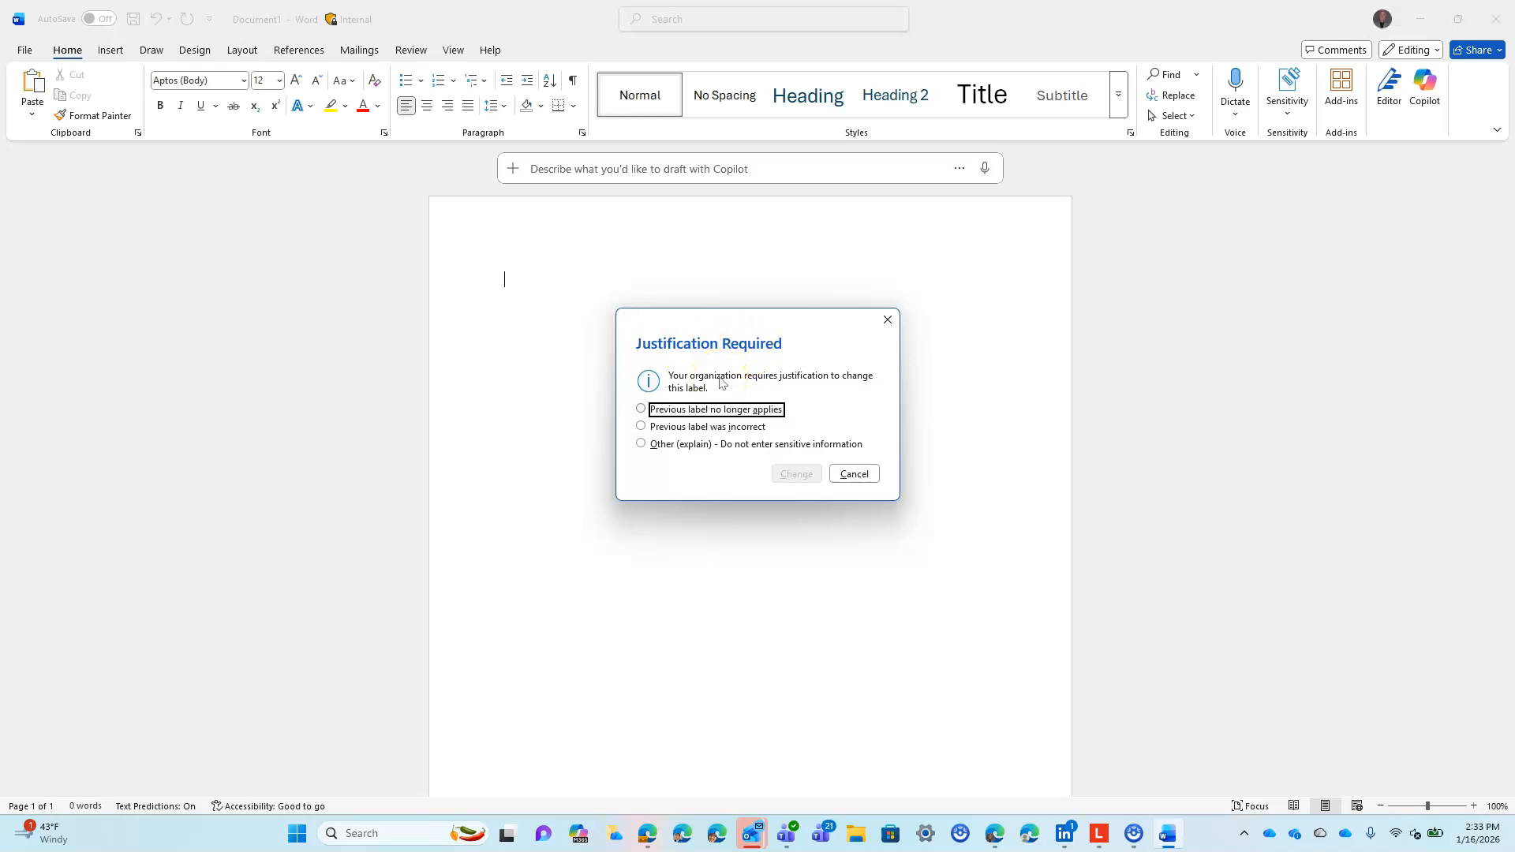
left_click(718, 409)
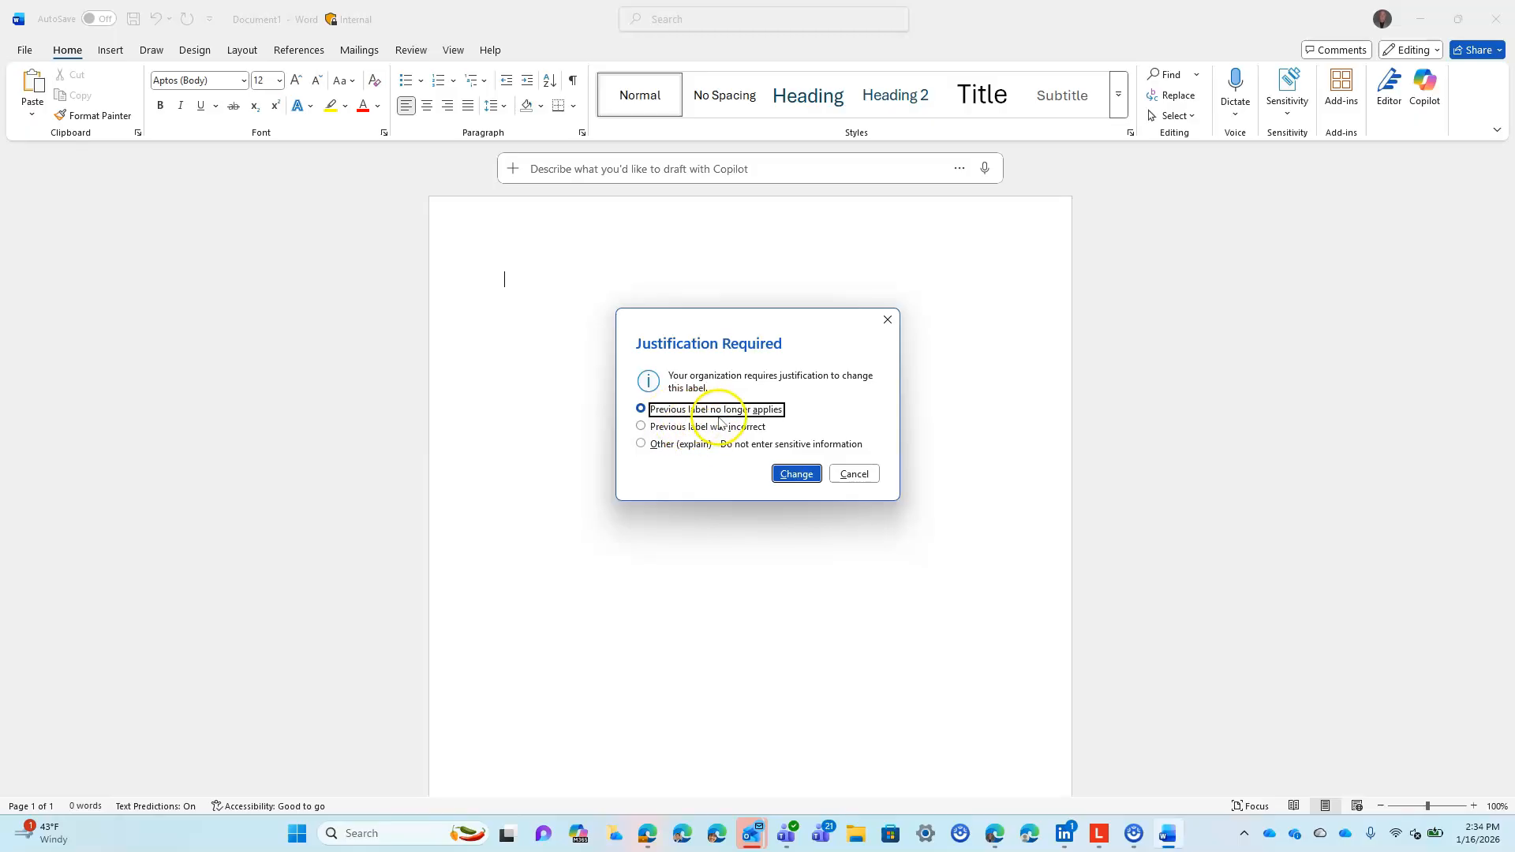
left_click(873, 479)
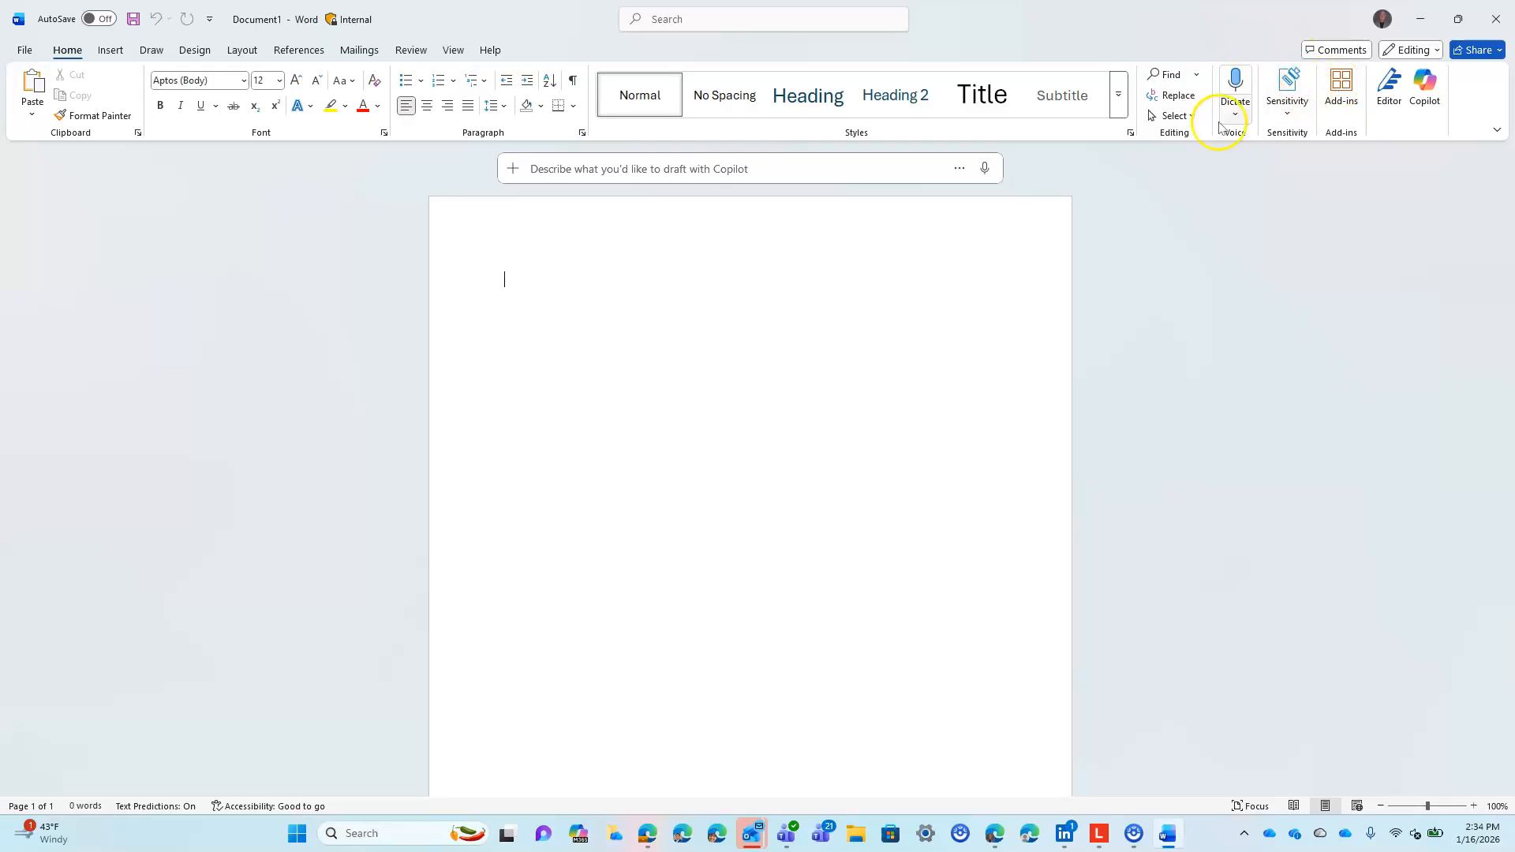
Step: Return to Purview and review the published labels and settings of CBG Label Policy in the label publishing policies
left_click(1425, 24)
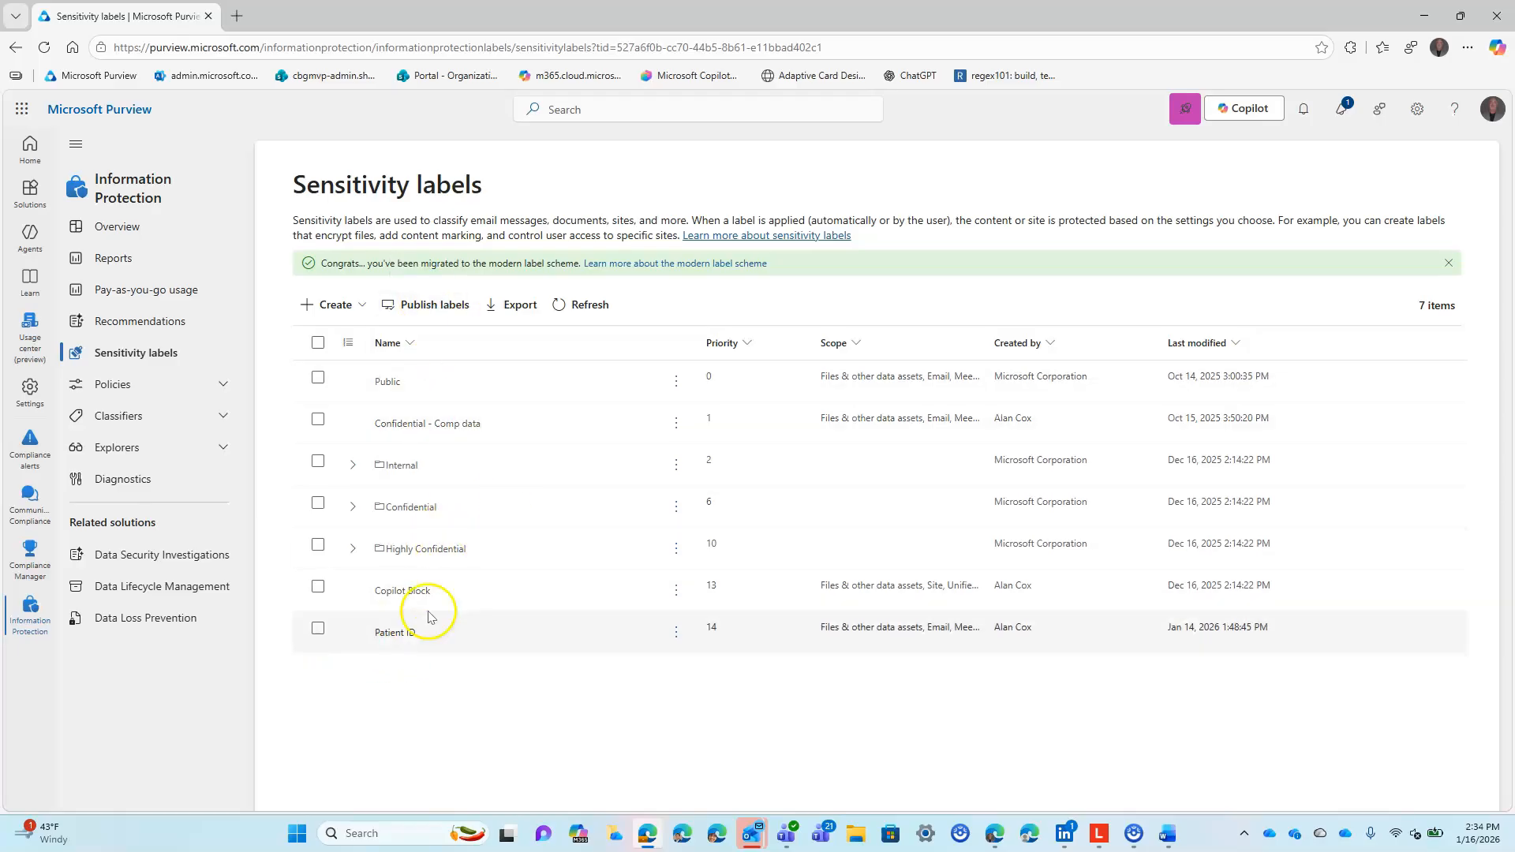
left_click(318, 632)
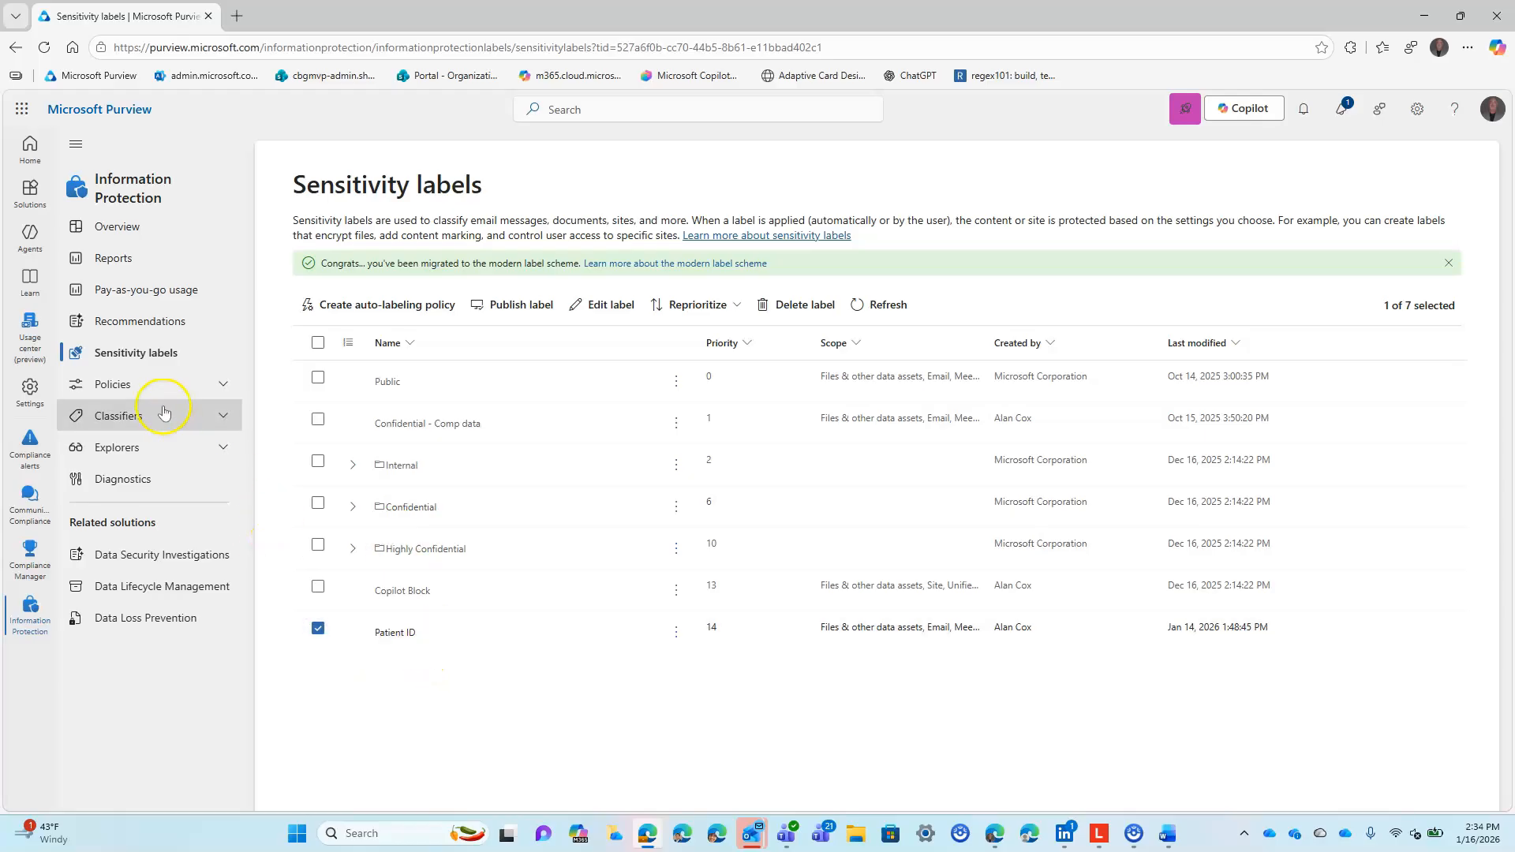
left_click(148, 387)
left_click(164, 418)
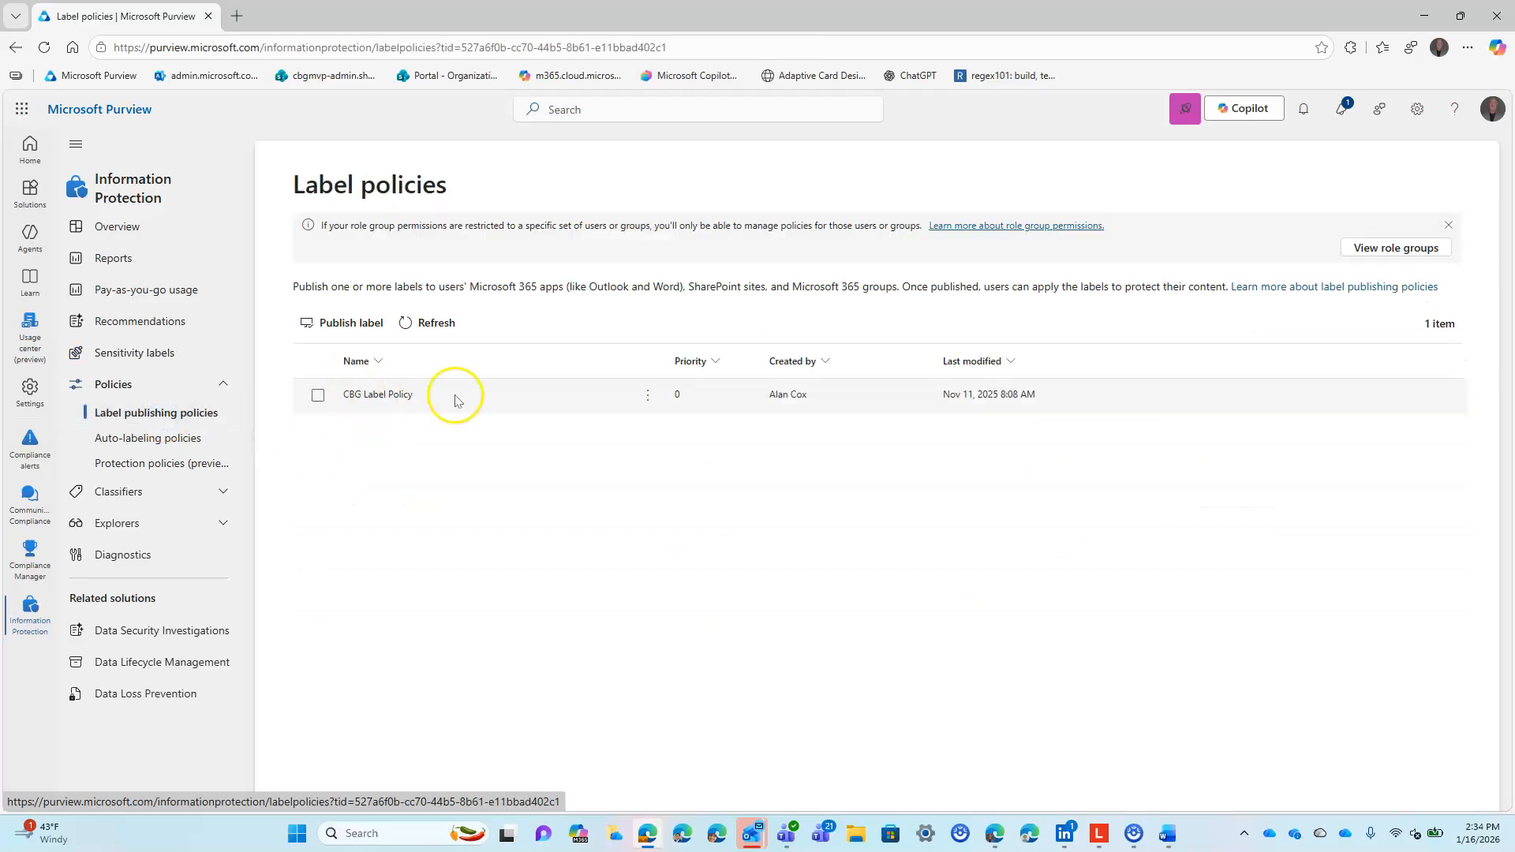
left_click(380, 397)
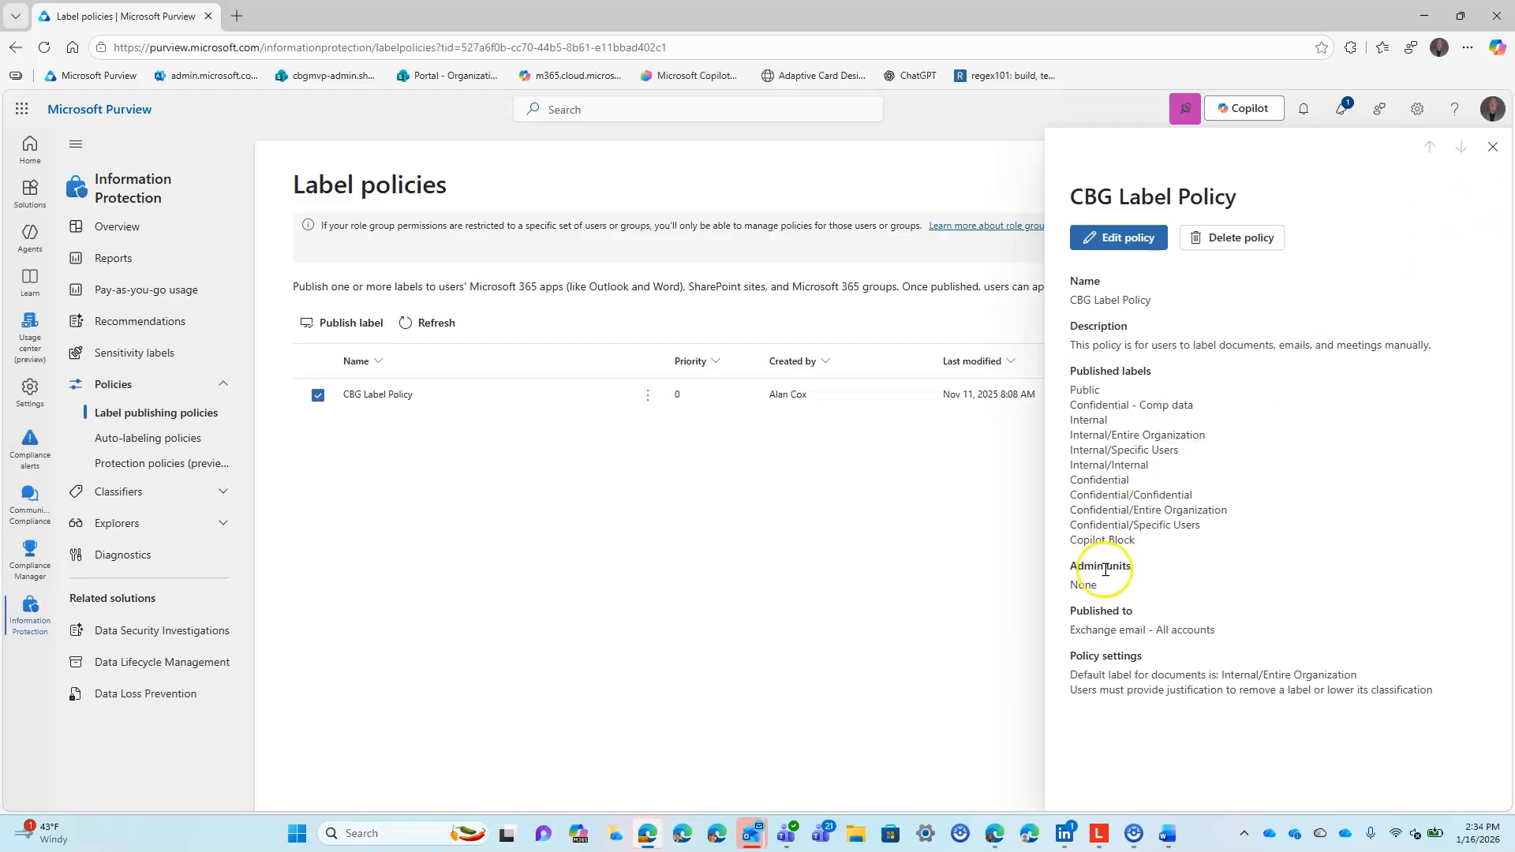
left_click(1494, 148)
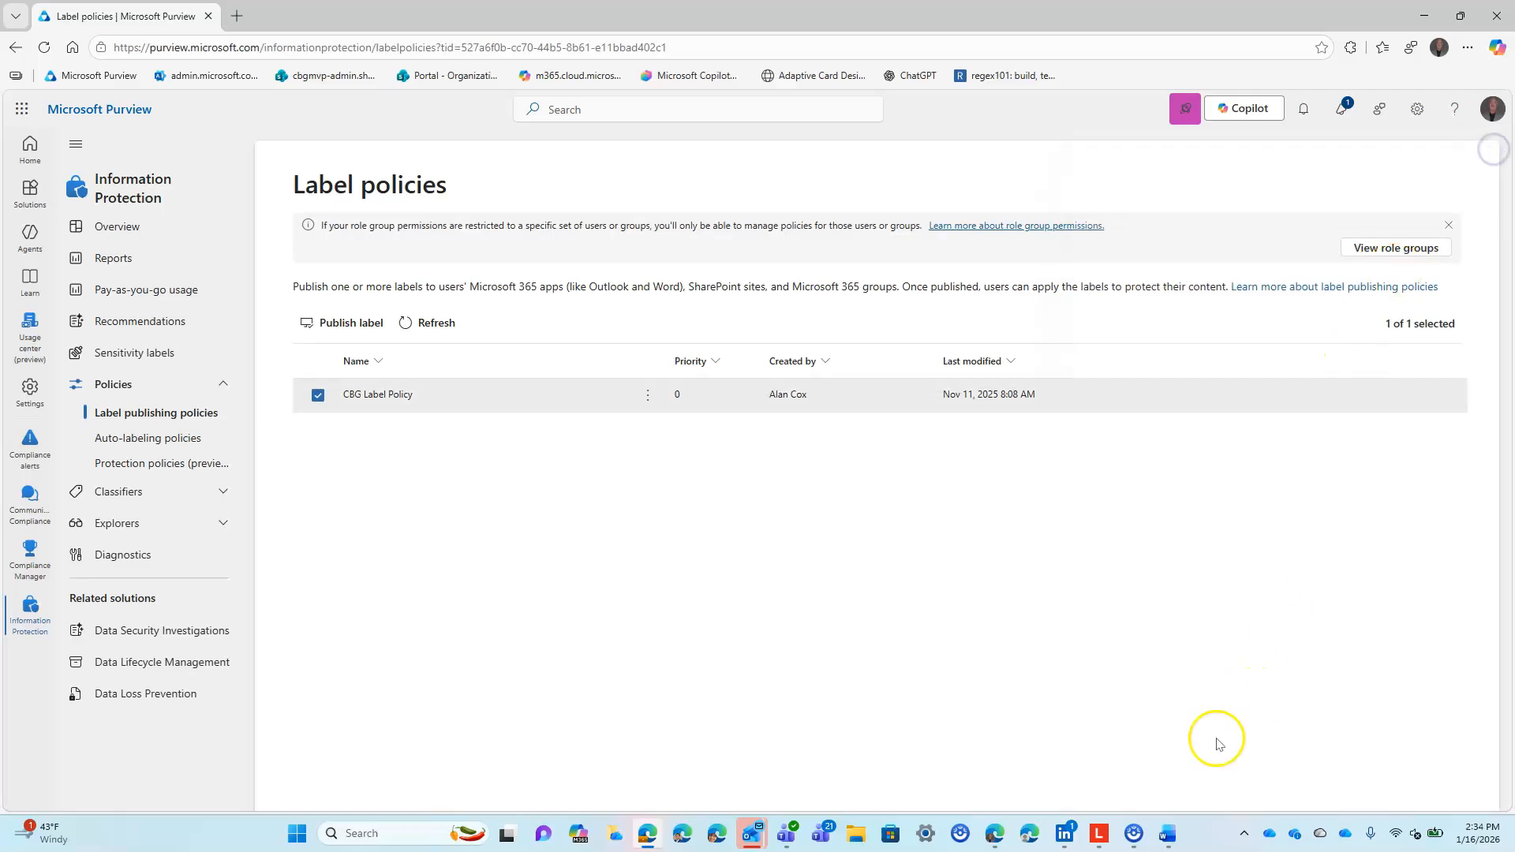
Step: Switch to Word and compare its sensitivity labels with the policy, including the Confidential and Internal sublabels
left_click(1167, 835)
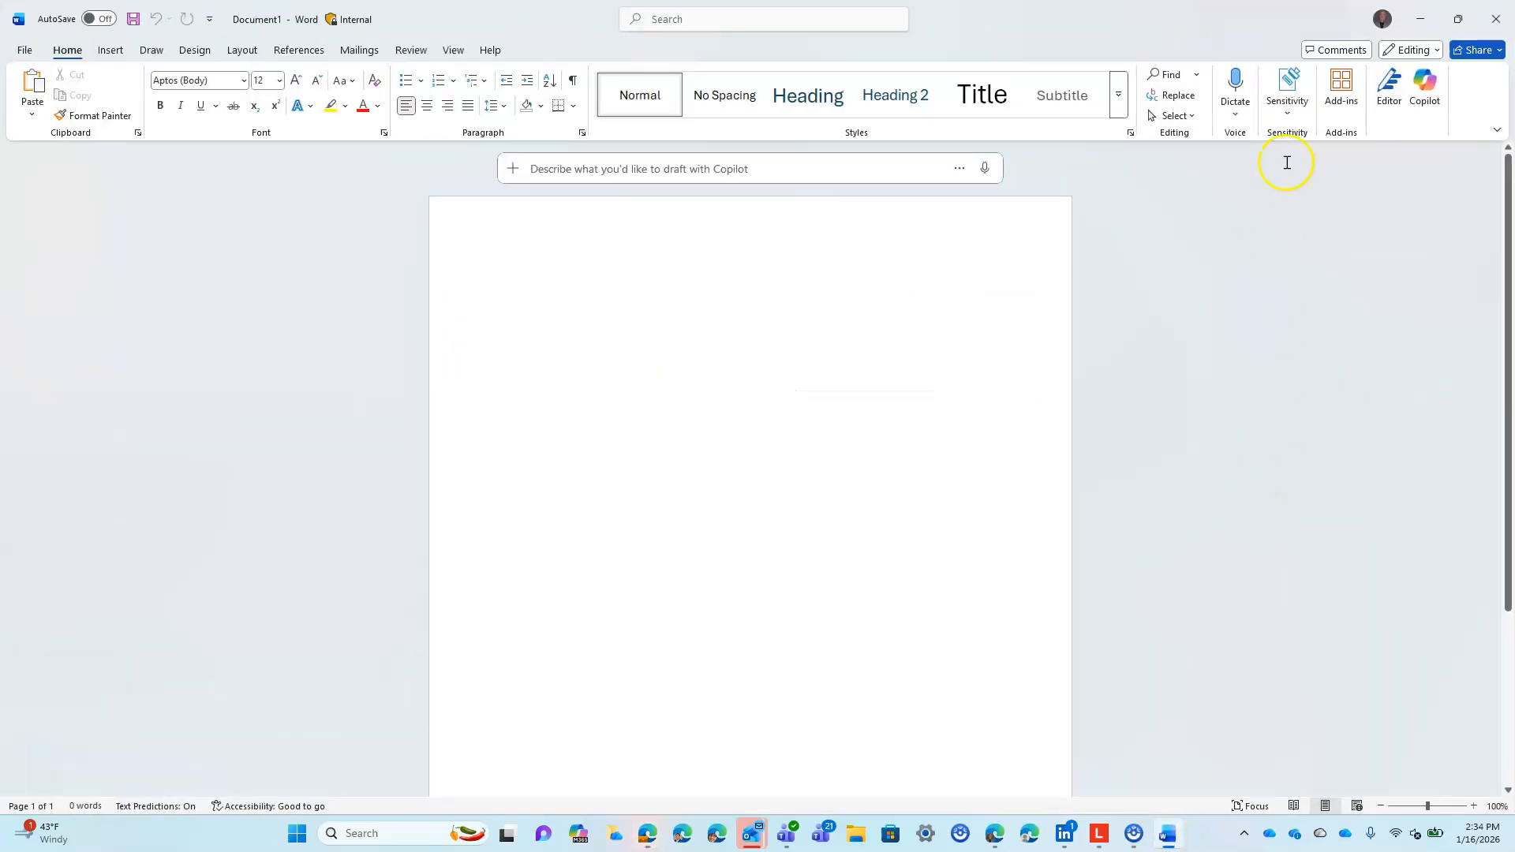
left_click(1287, 116)
mouse_move(1336, 233)
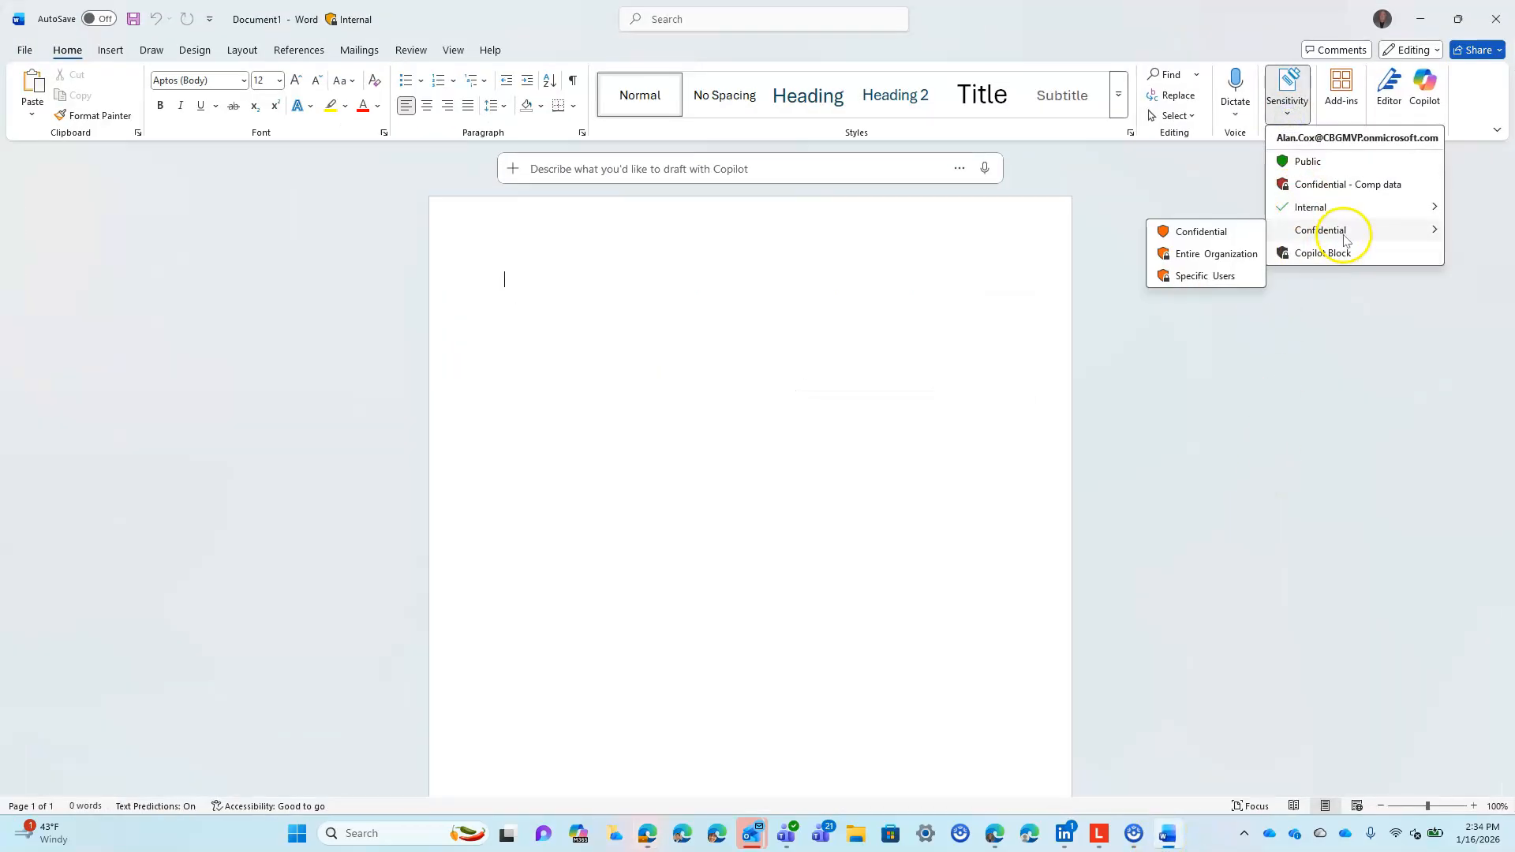
mouse_move(1314, 207)
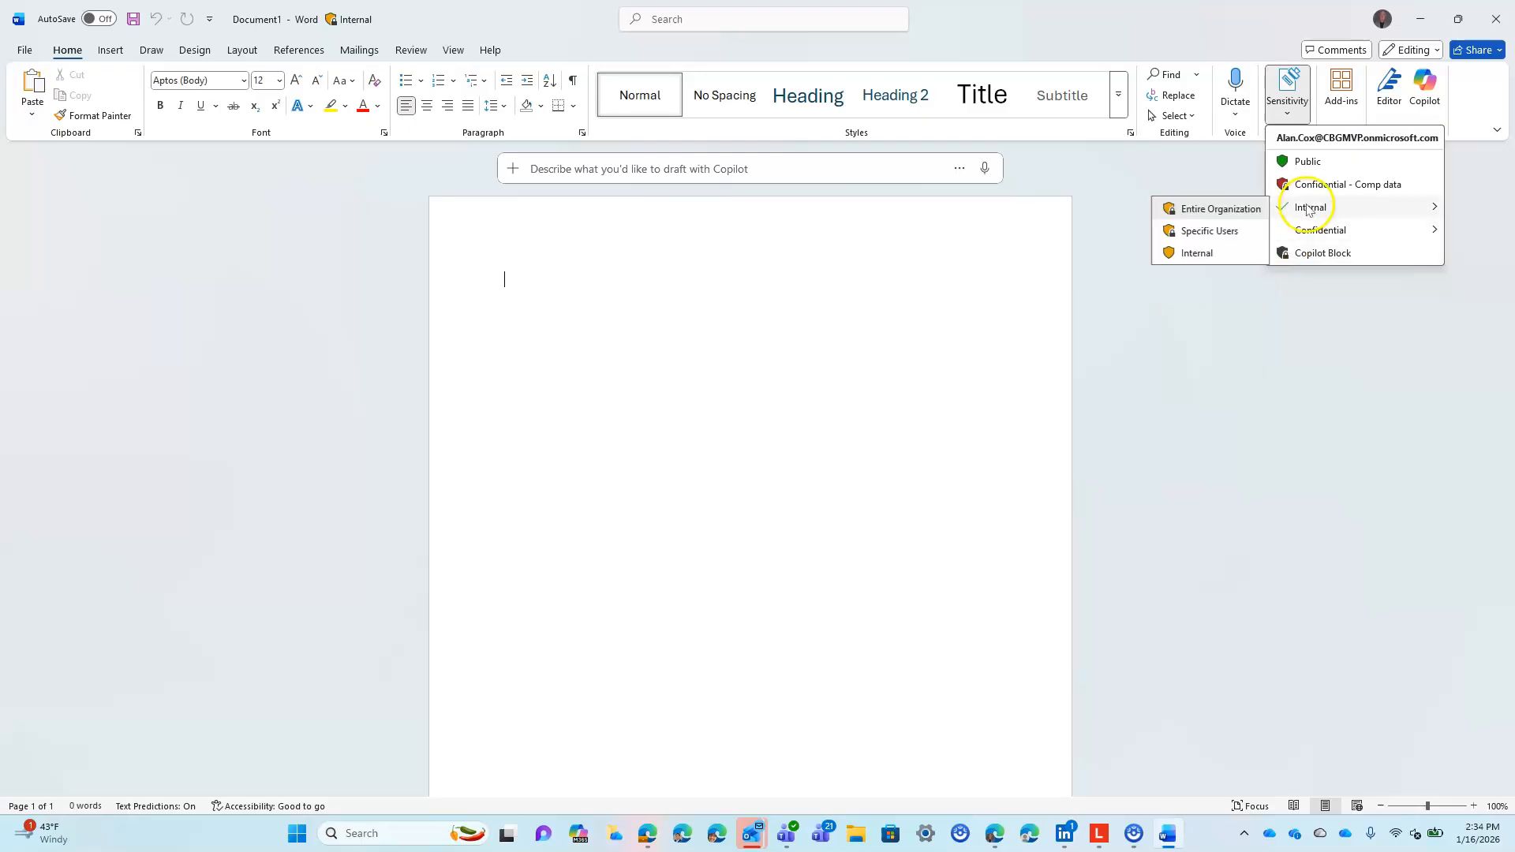
Step: Return to Purview and start a label publishing policy with Patient ID as the only sensitivity label to publish
left_click(1420, 17)
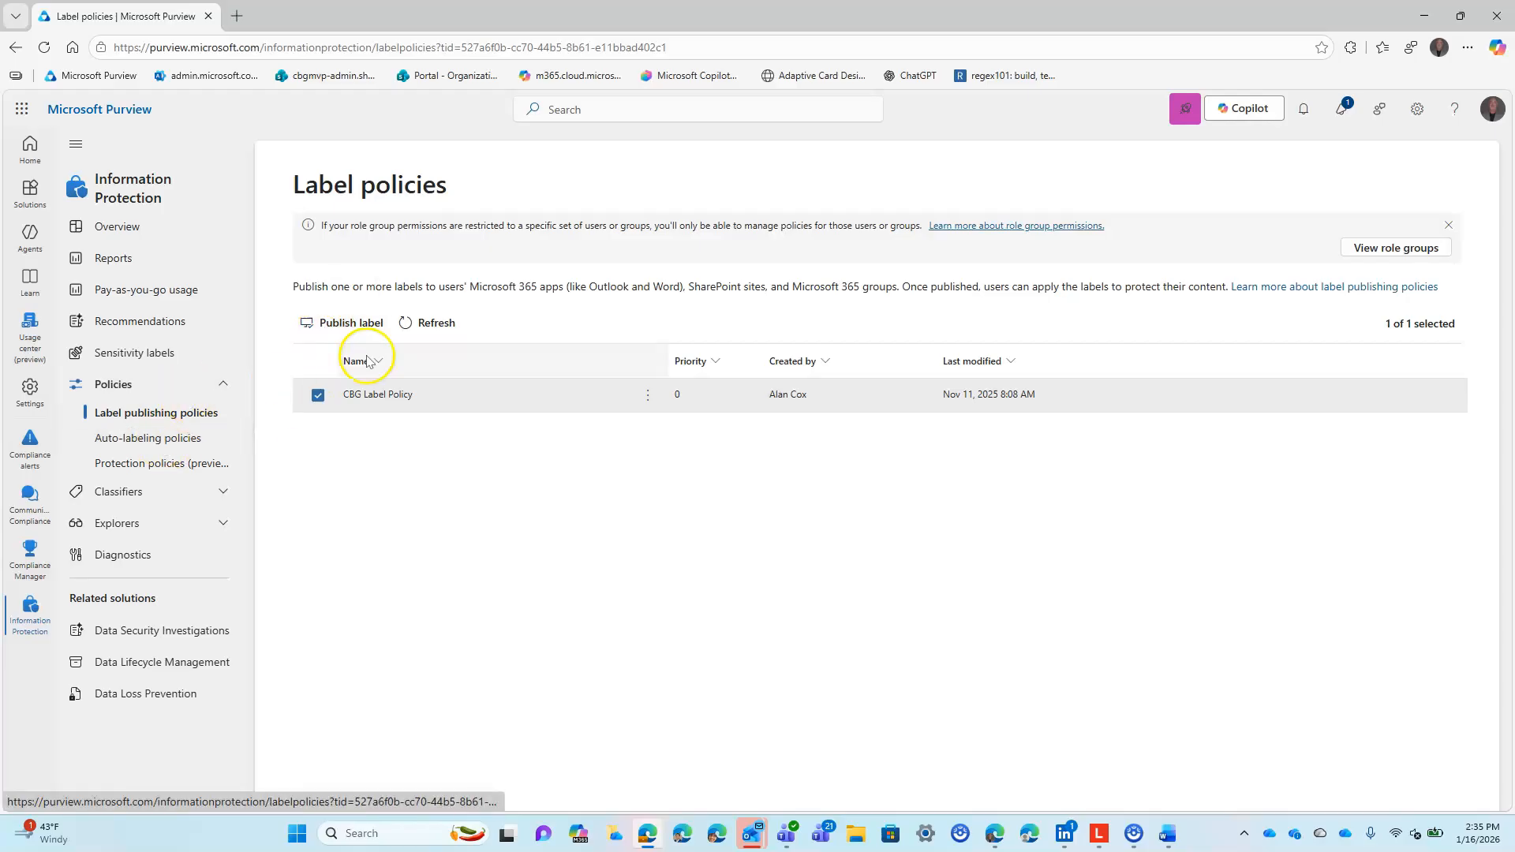
left_click(351, 323)
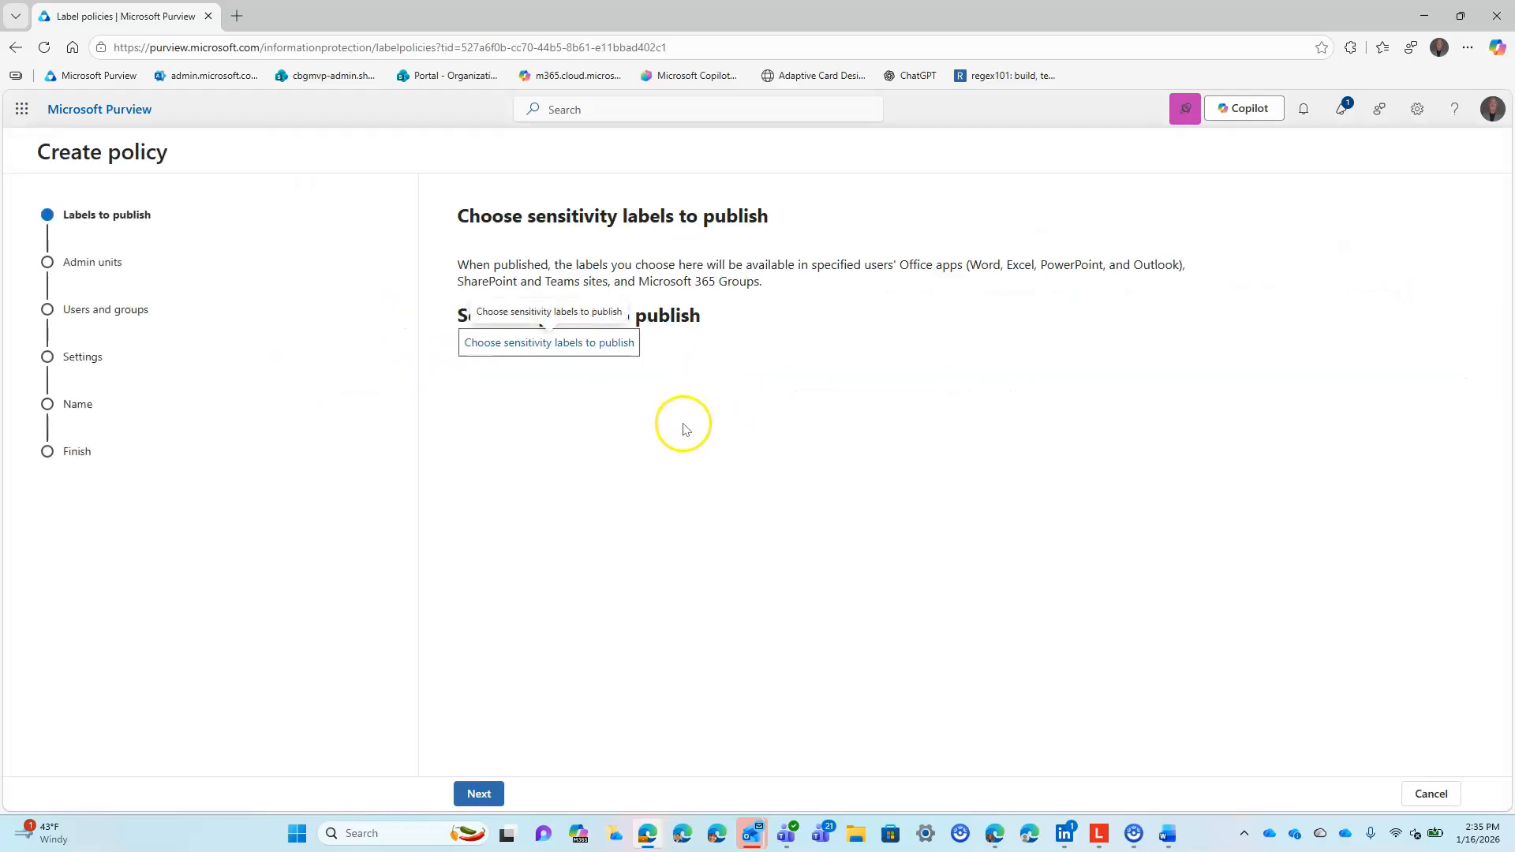
left_click(591, 344)
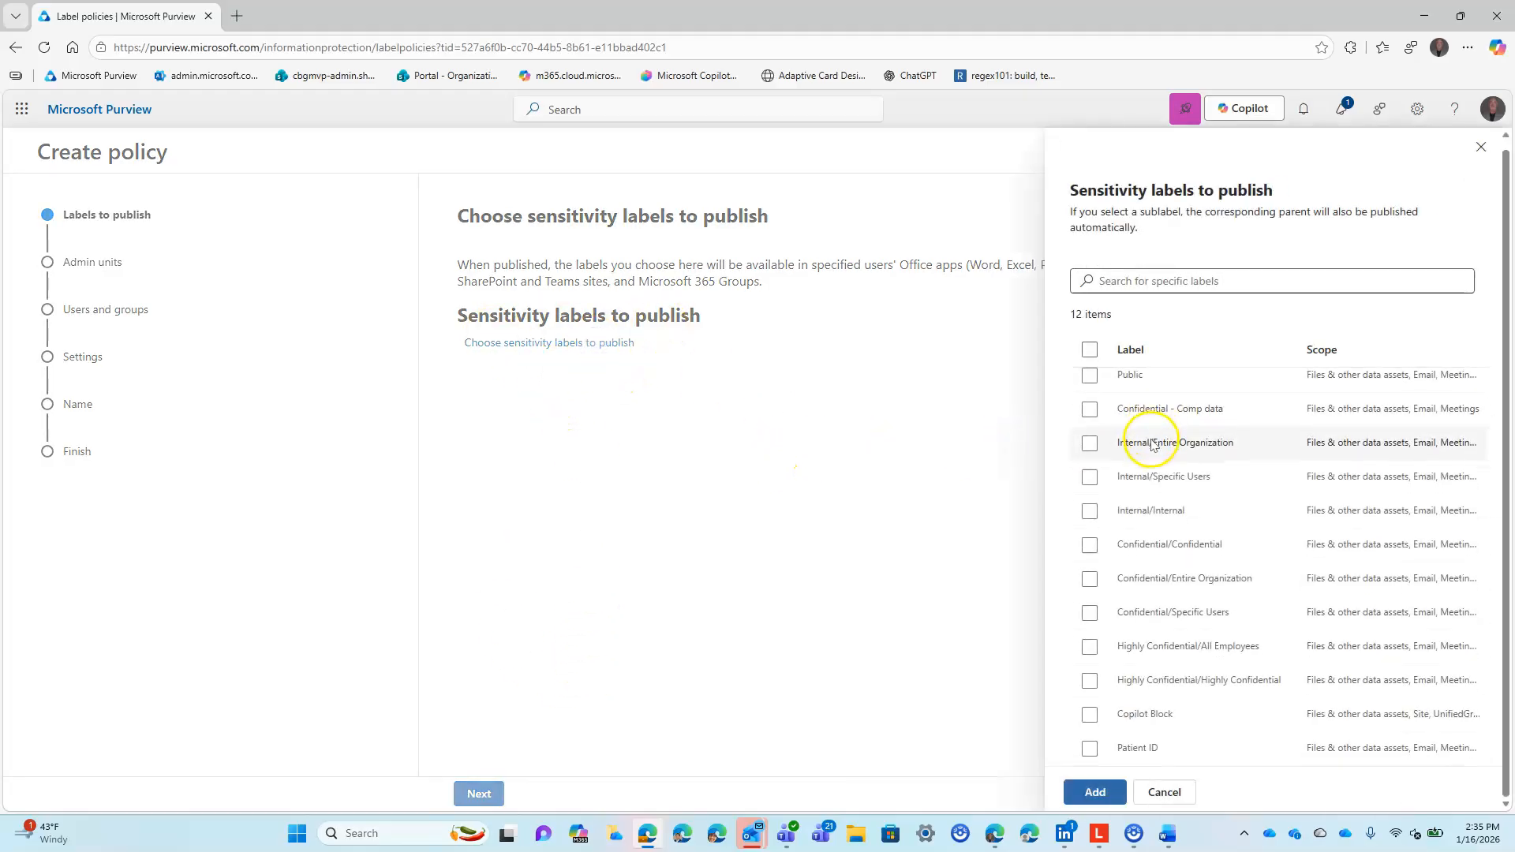
left_click(1090, 752)
left_click(1139, 741)
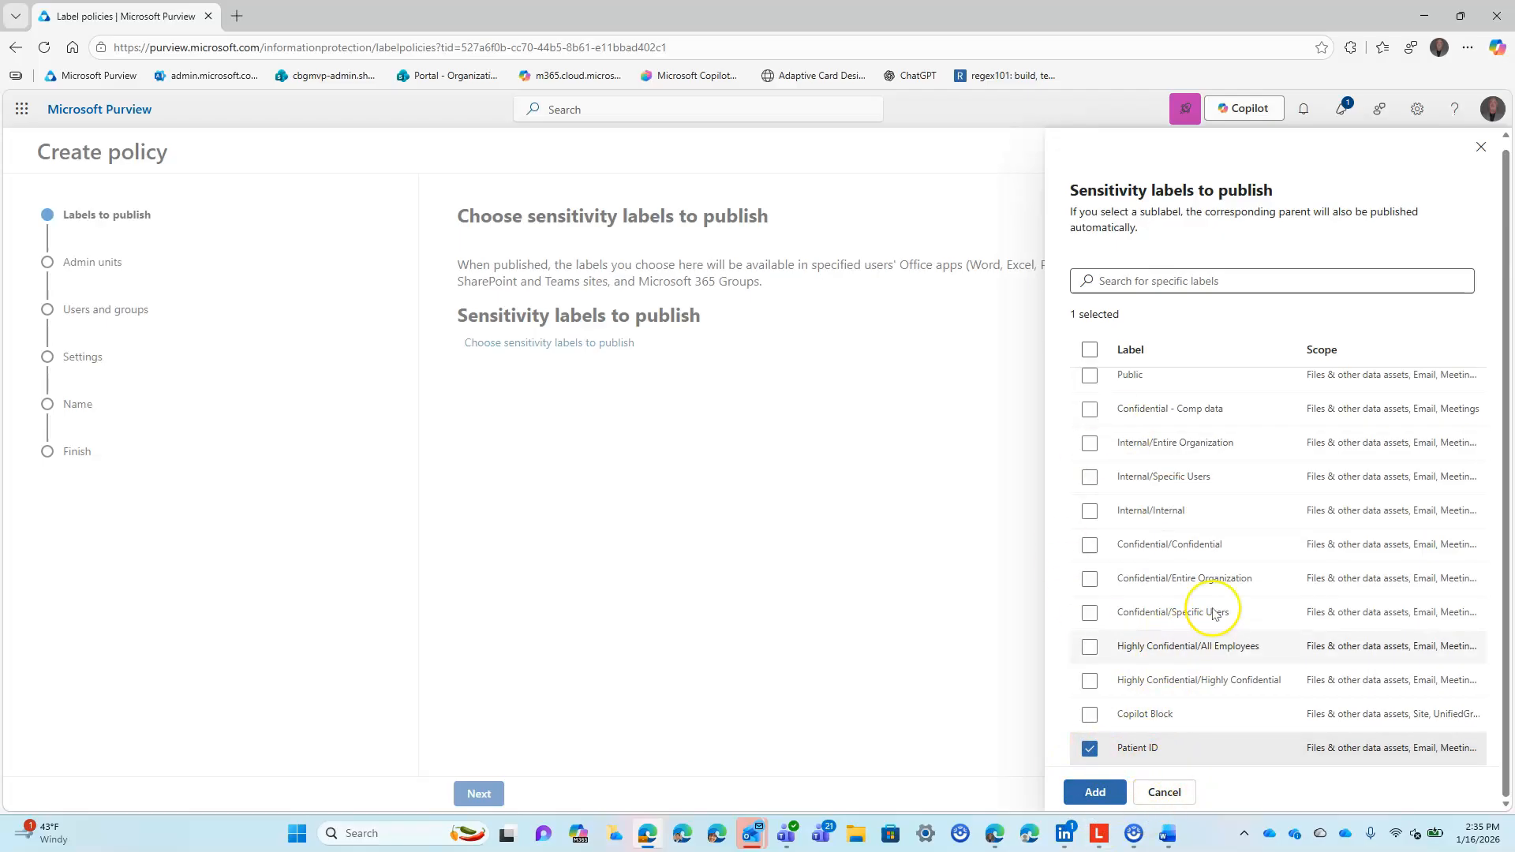
left_click(1094, 793)
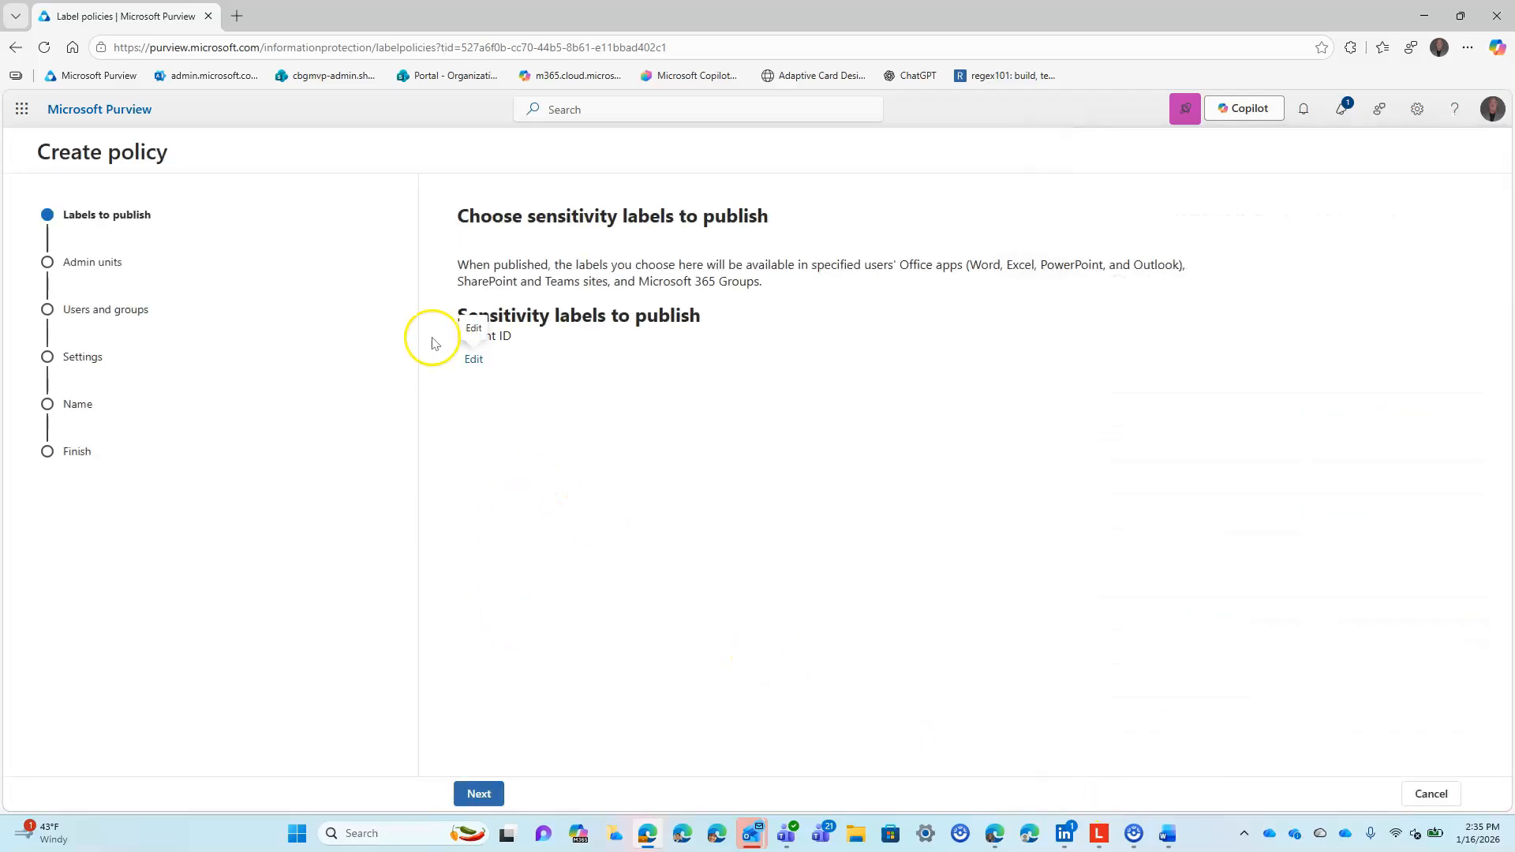
left_click(483, 792)
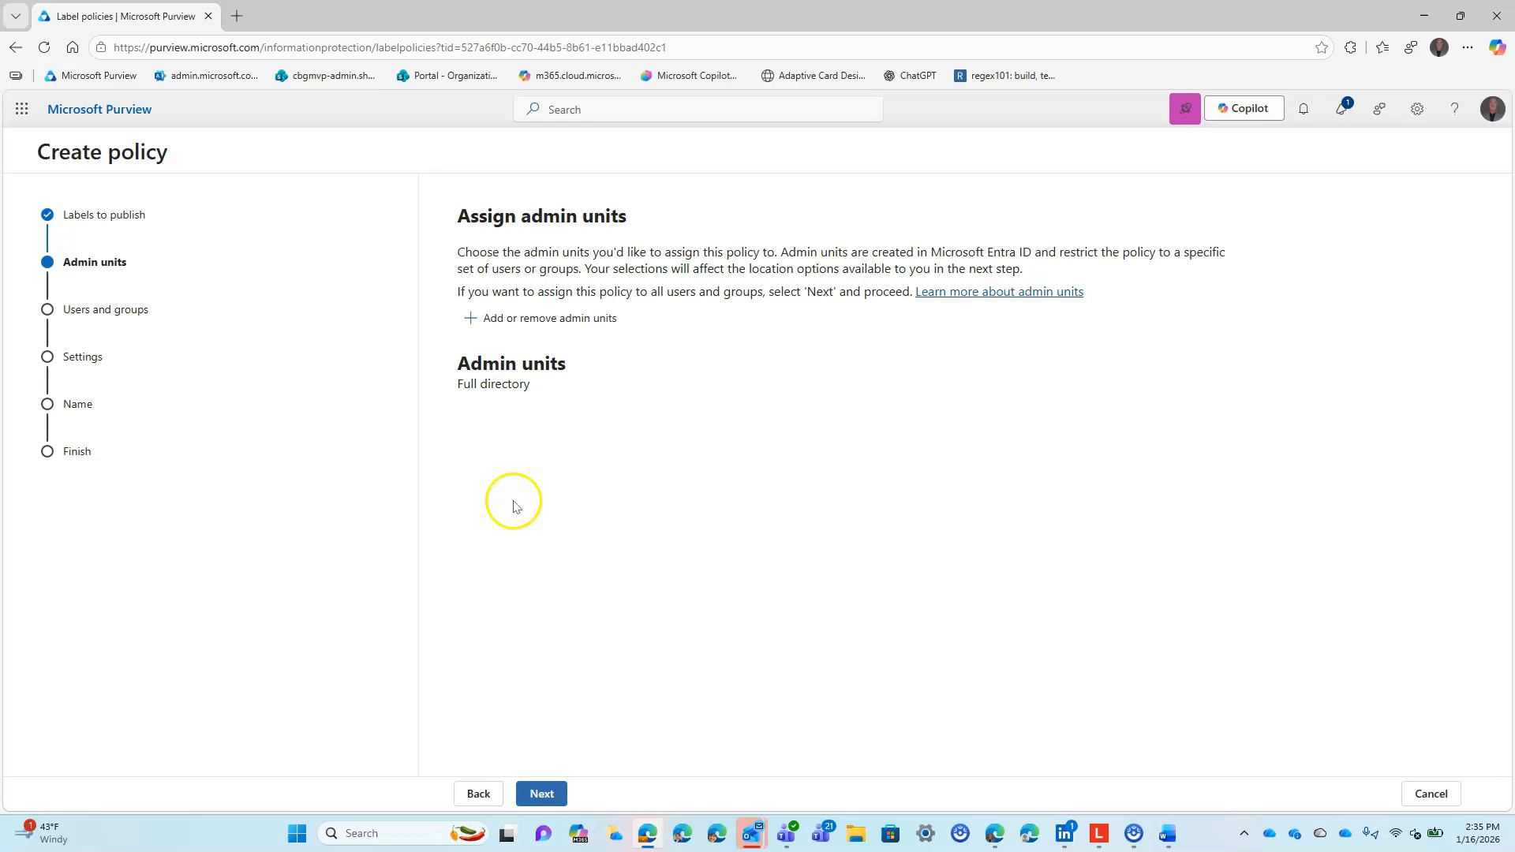
Step: Keep the policy assigned to the full directory and publish it to all users and groups
left_click(542, 793)
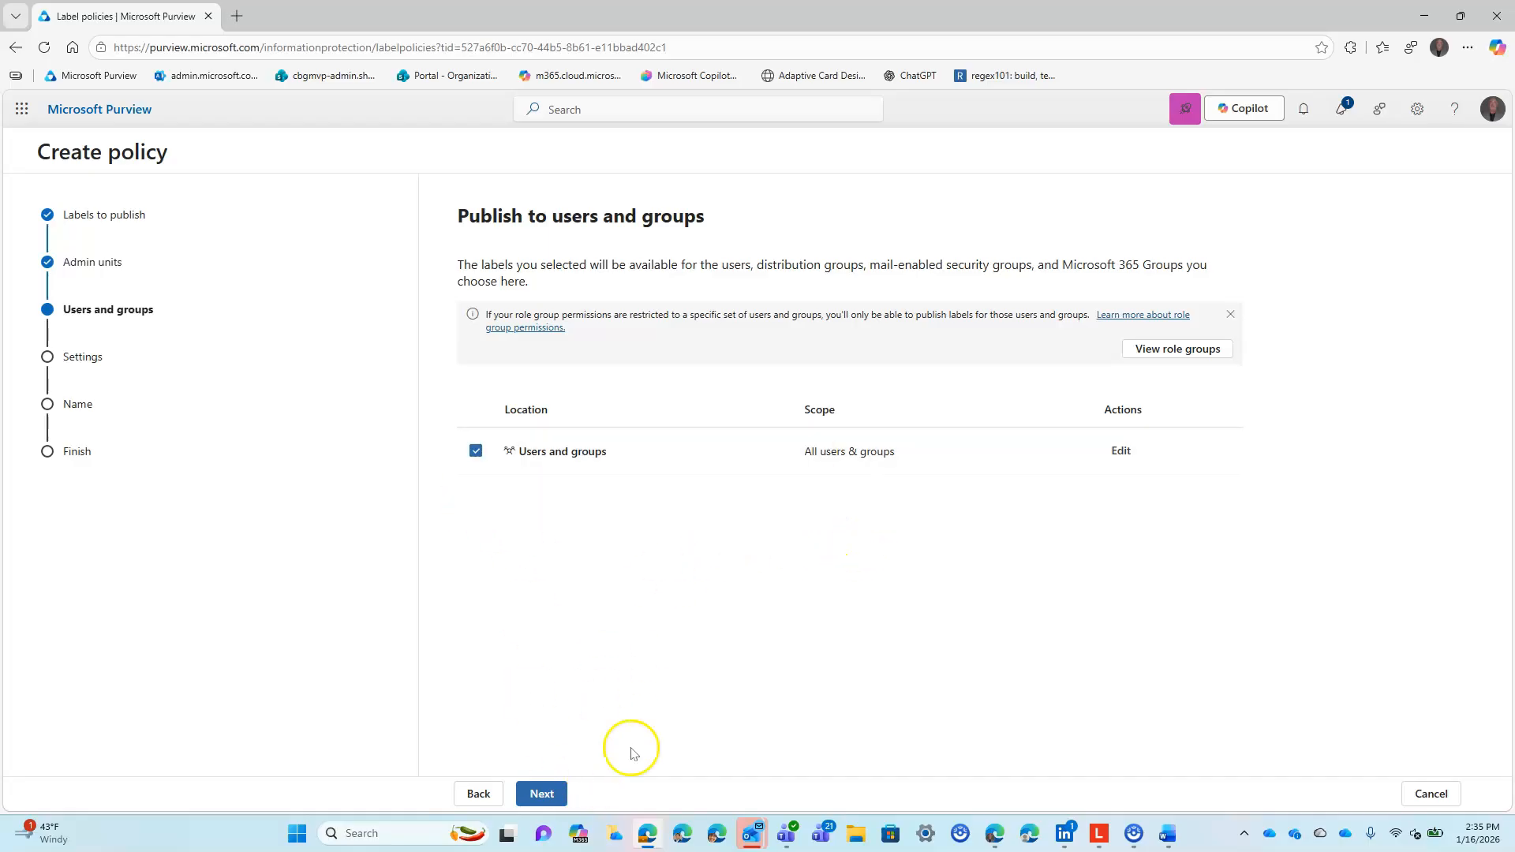
left_click(541, 792)
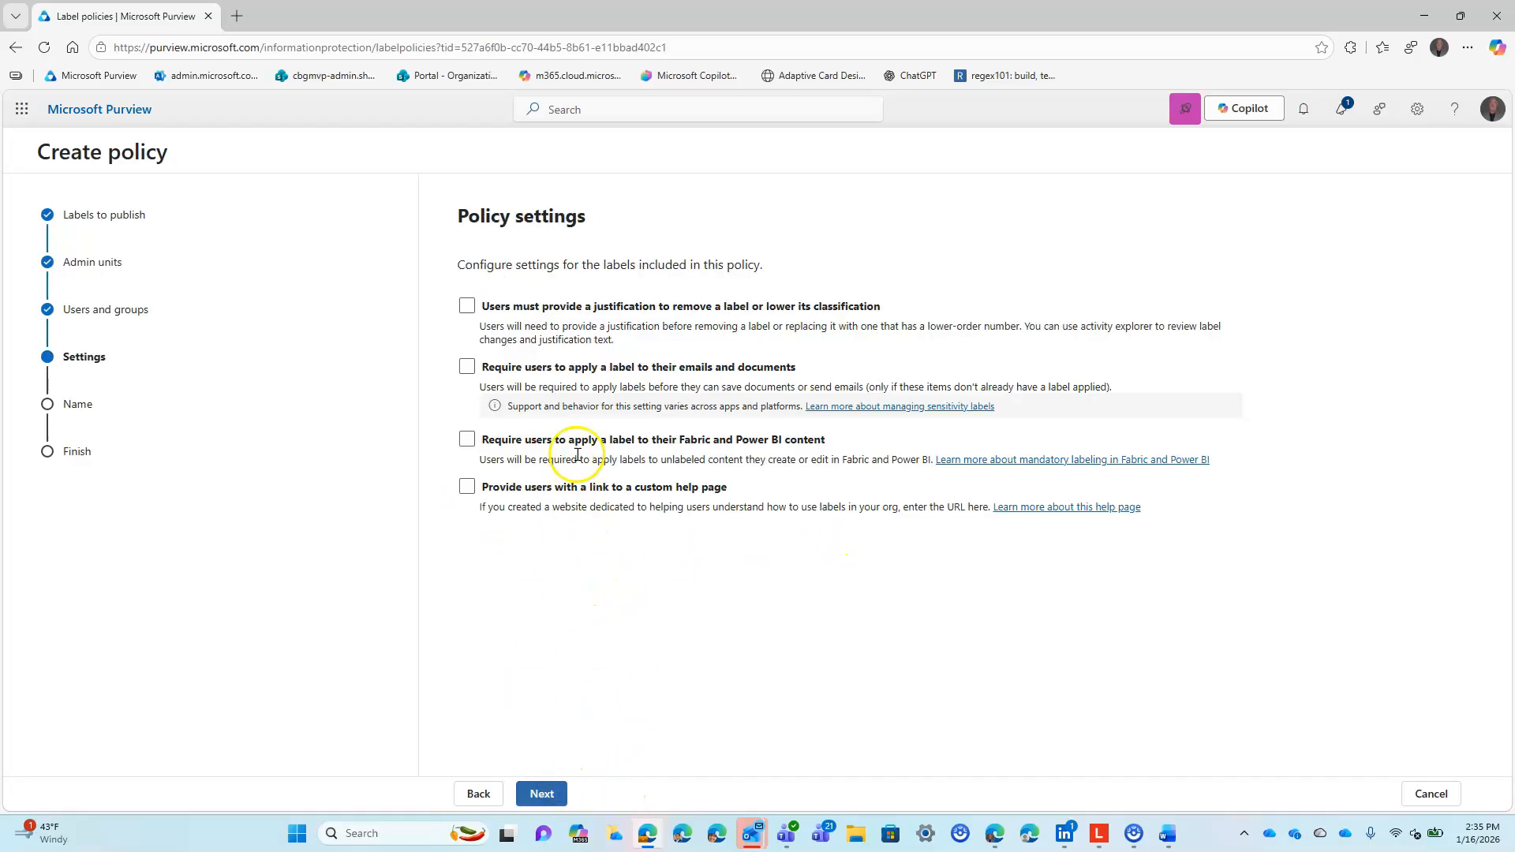
Step: Require a justification for removing a label or lowering its classification, and leave mandatory labeling off for emails, documents, Fabric and Power BI content
left_click(477, 307)
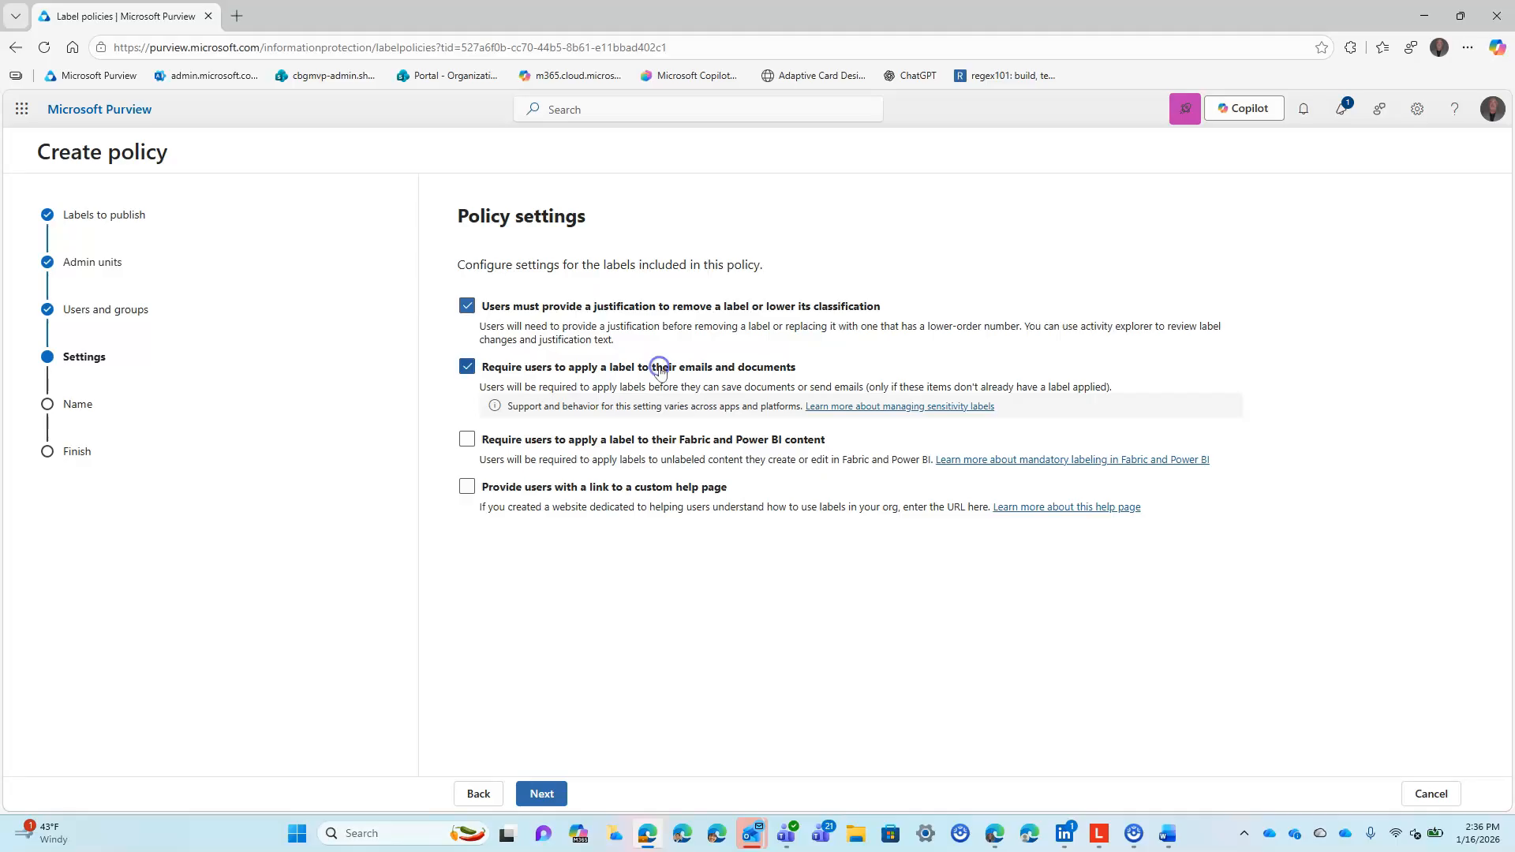
left_click(628, 447)
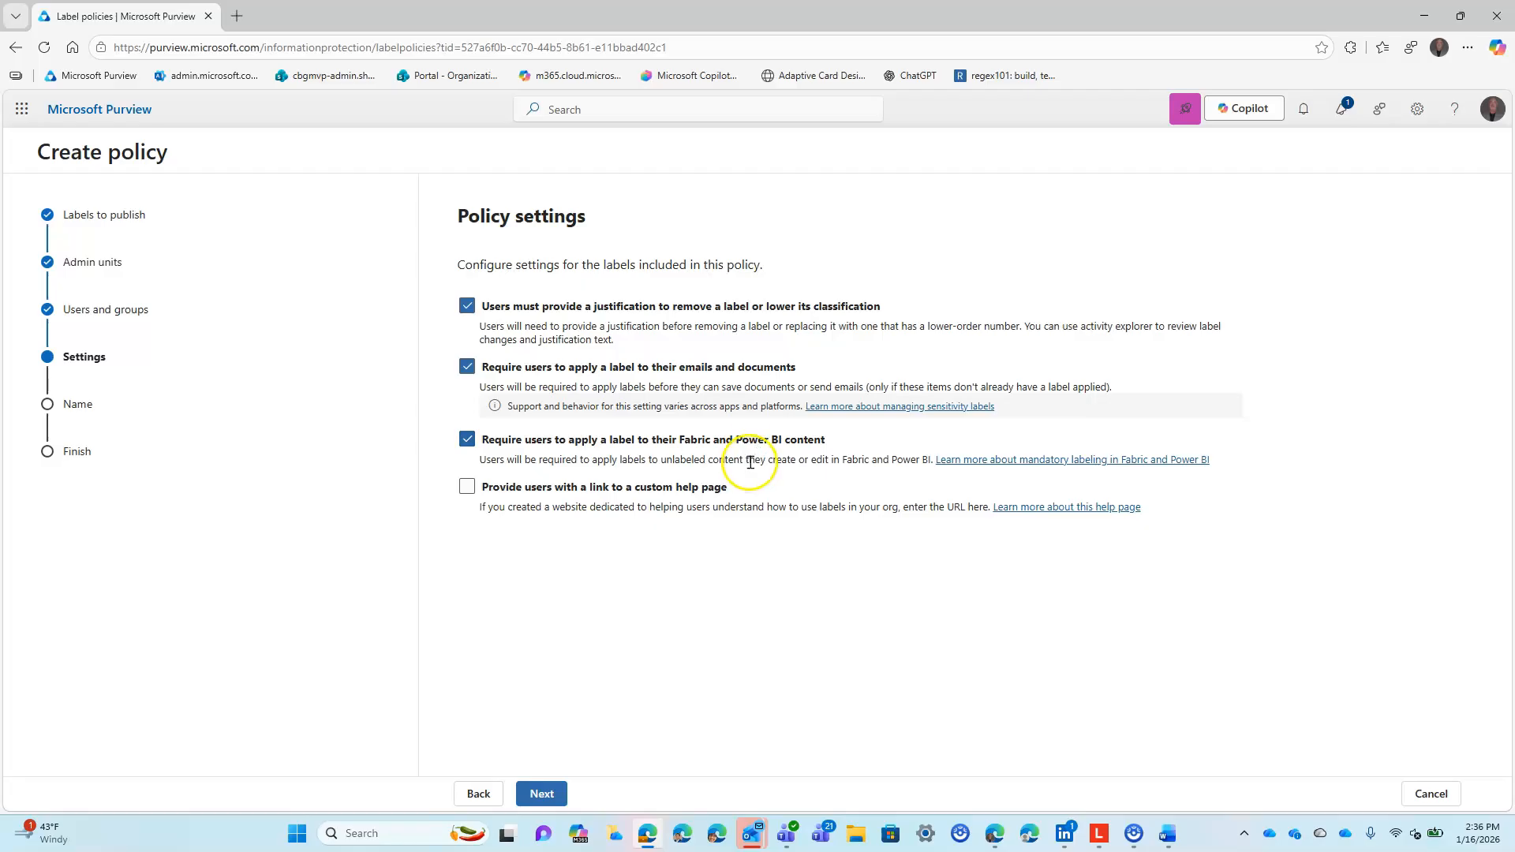
left_click(507, 367)
left_click(523, 438)
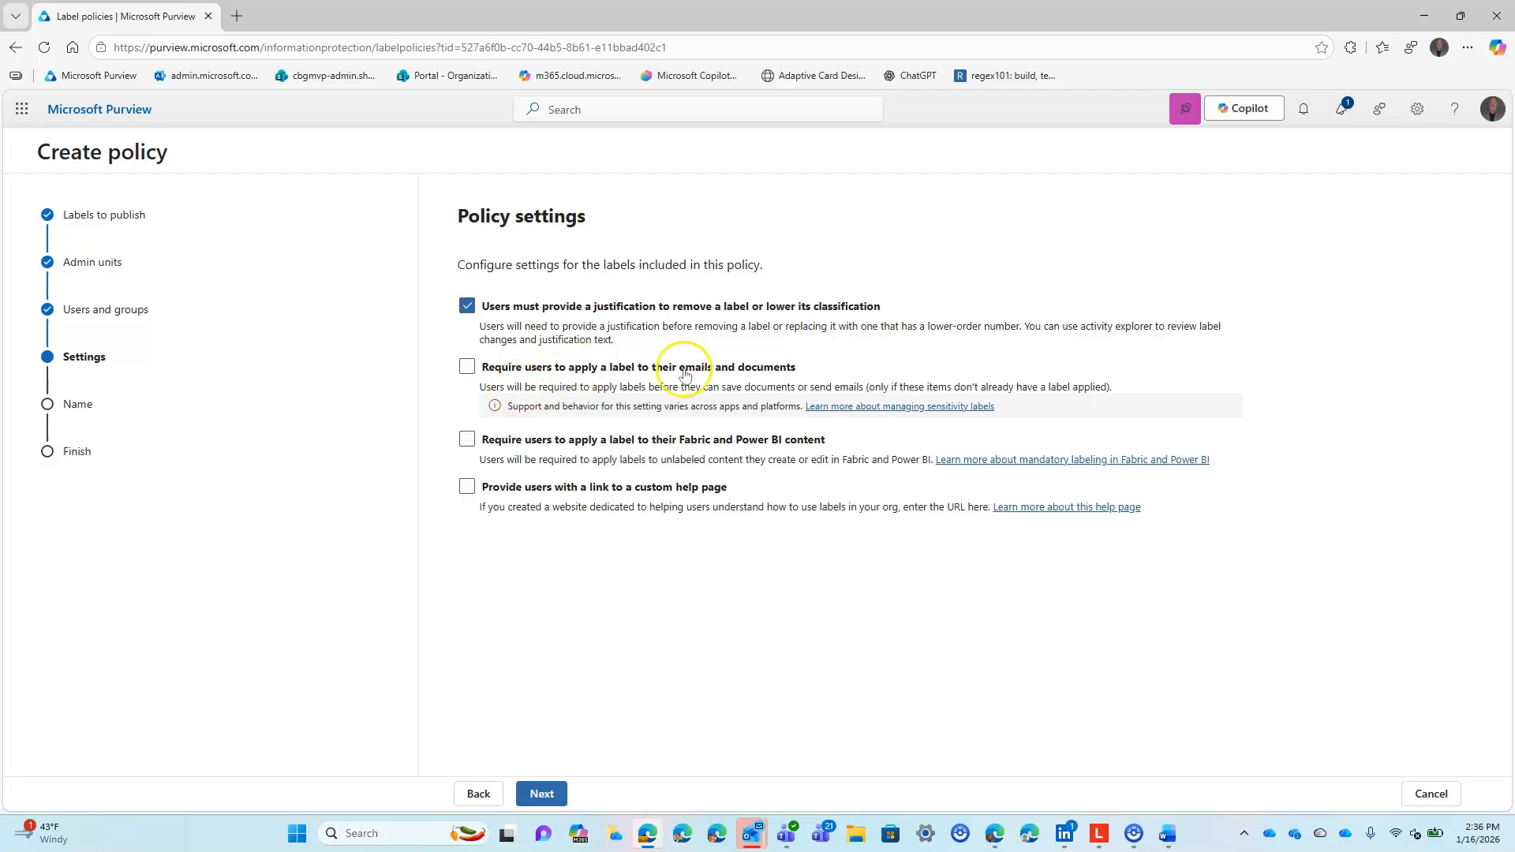
left_click(584, 371)
left_click(541, 793)
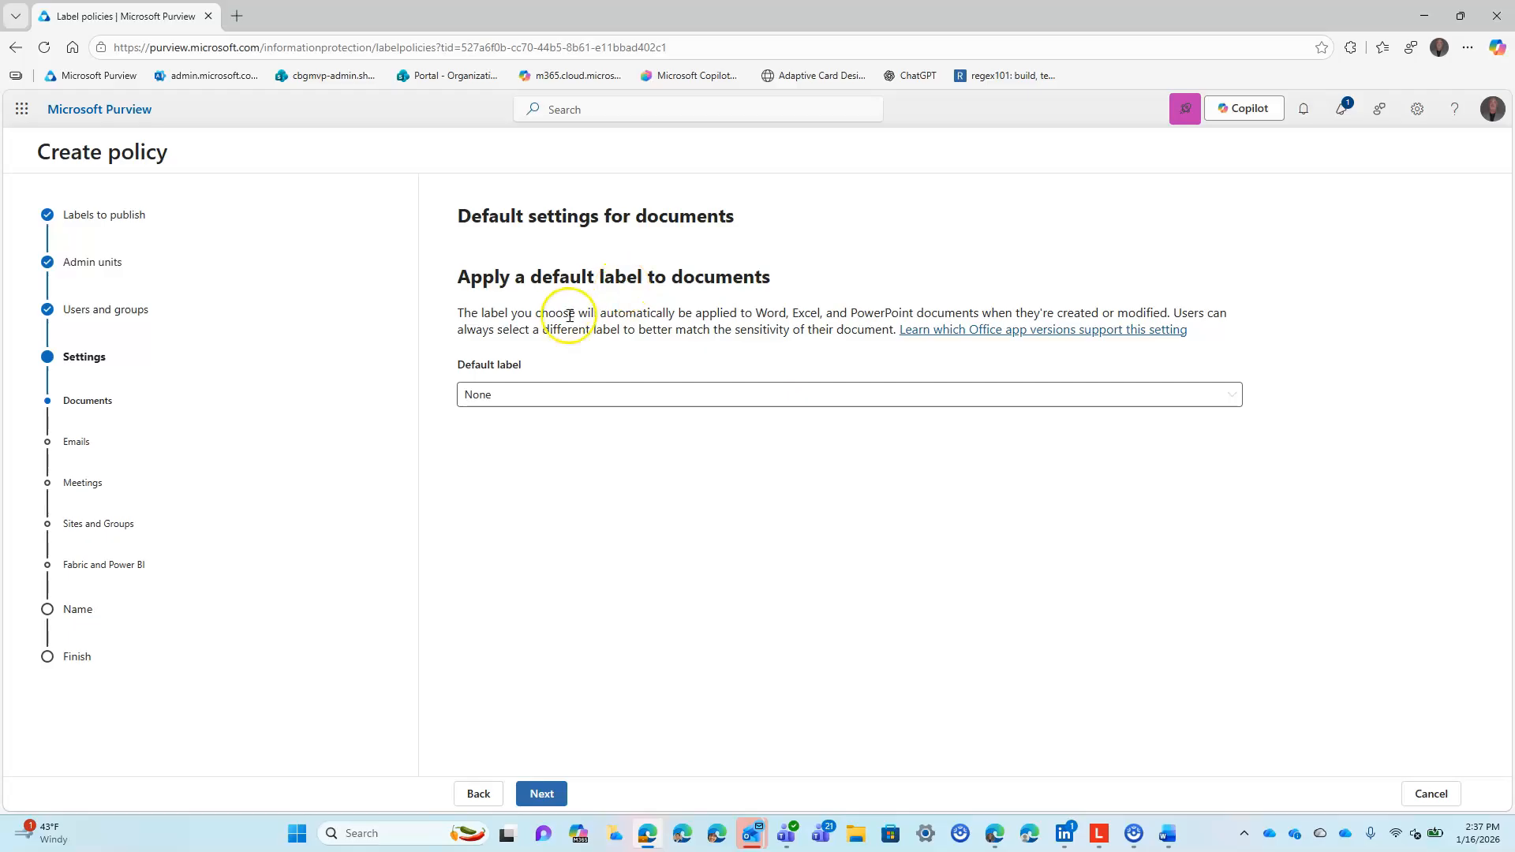
Step: Compare the default label choices for documents, set the default to None and proceed to the email settings
left_click(553, 403)
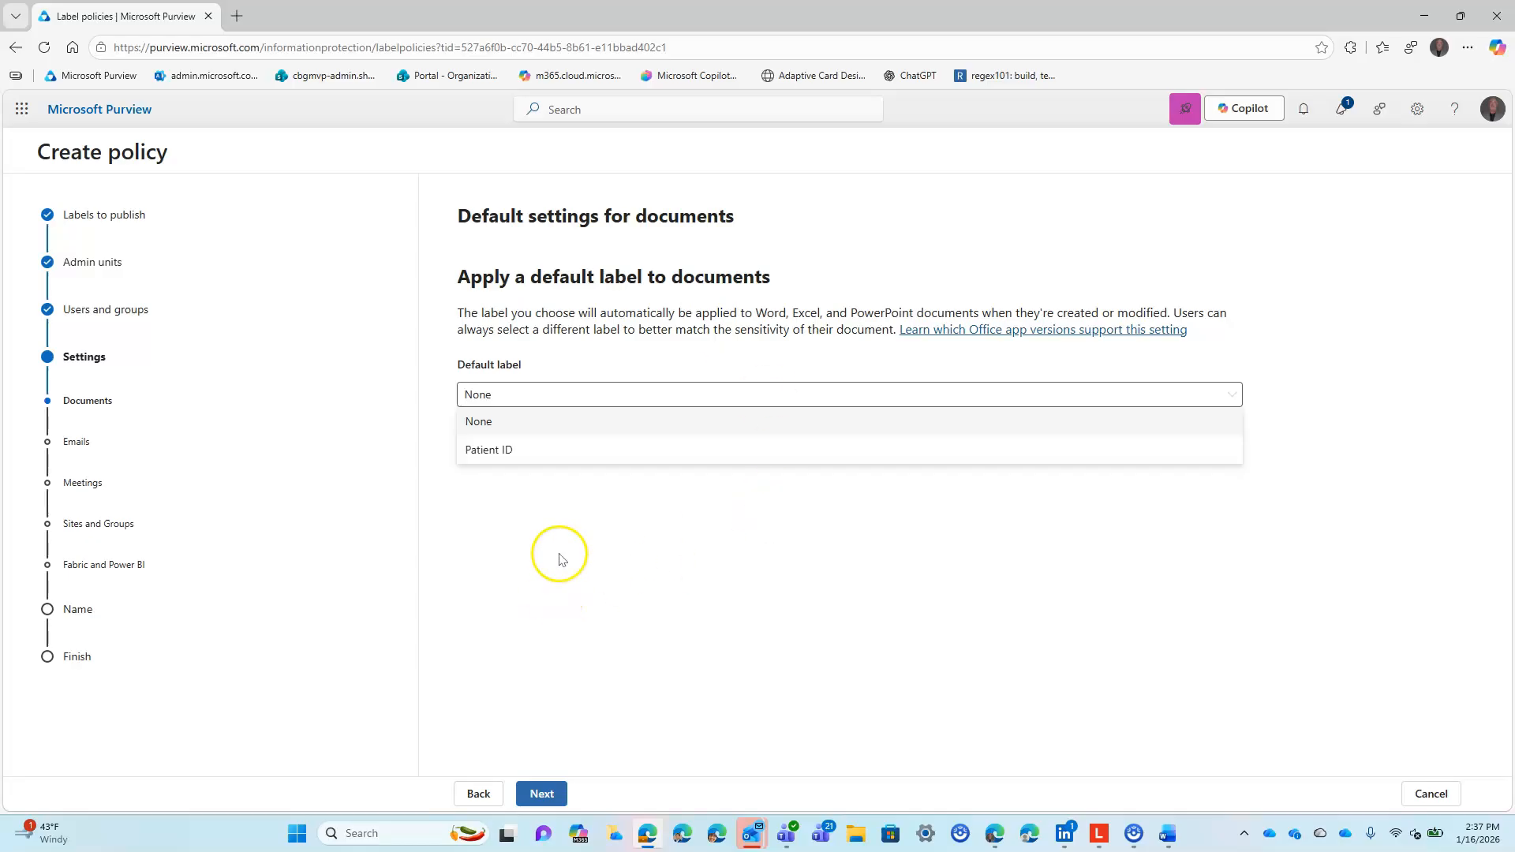
left_click(531, 312)
left_click(572, 405)
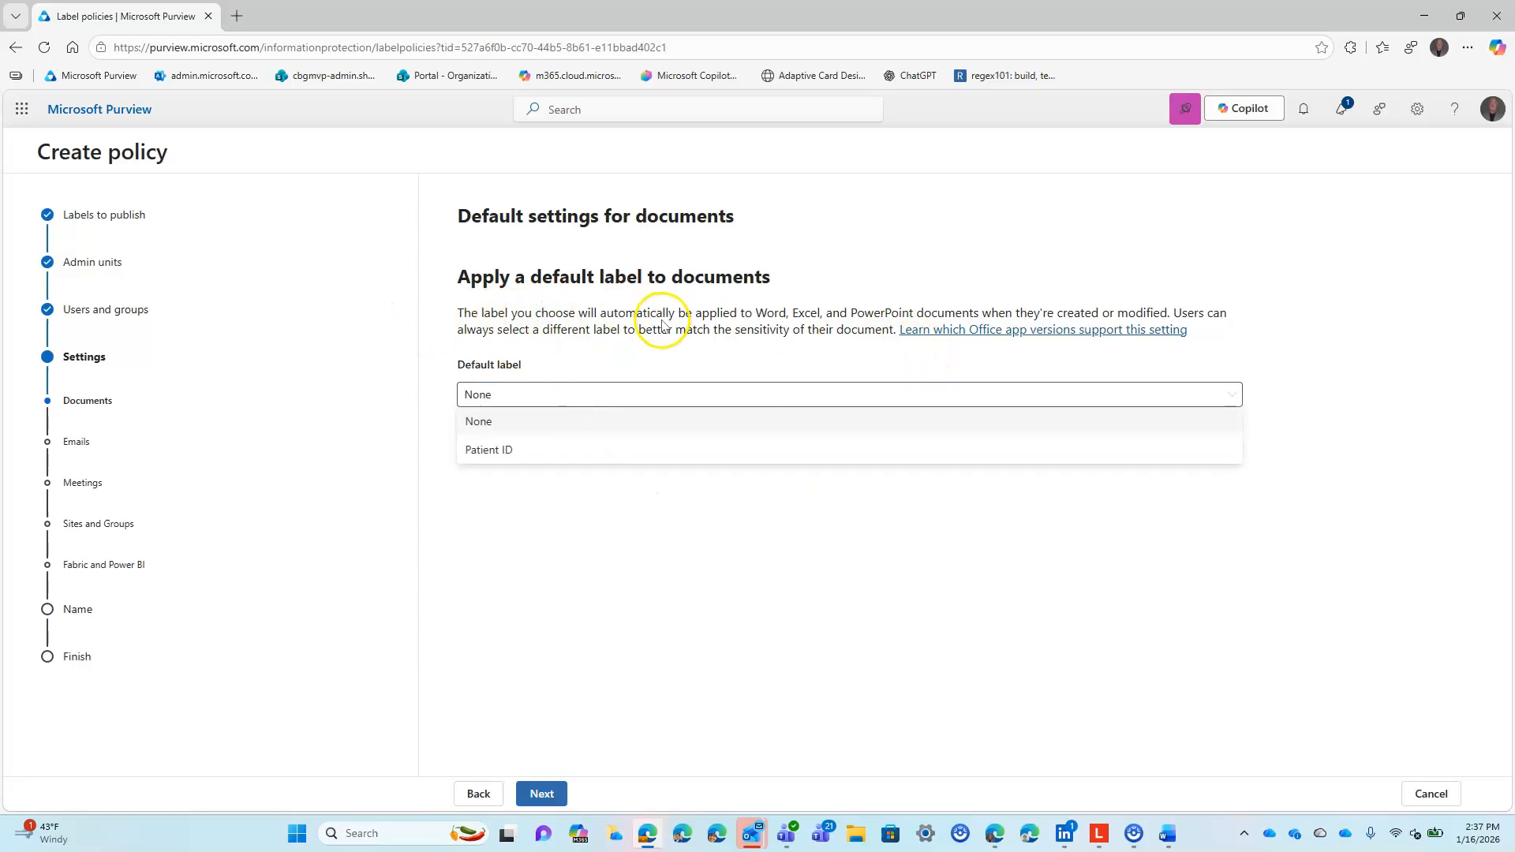
left_click(509, 449)
left_click(543, 400)
left_click(503, 424)
left_click(541, 793)
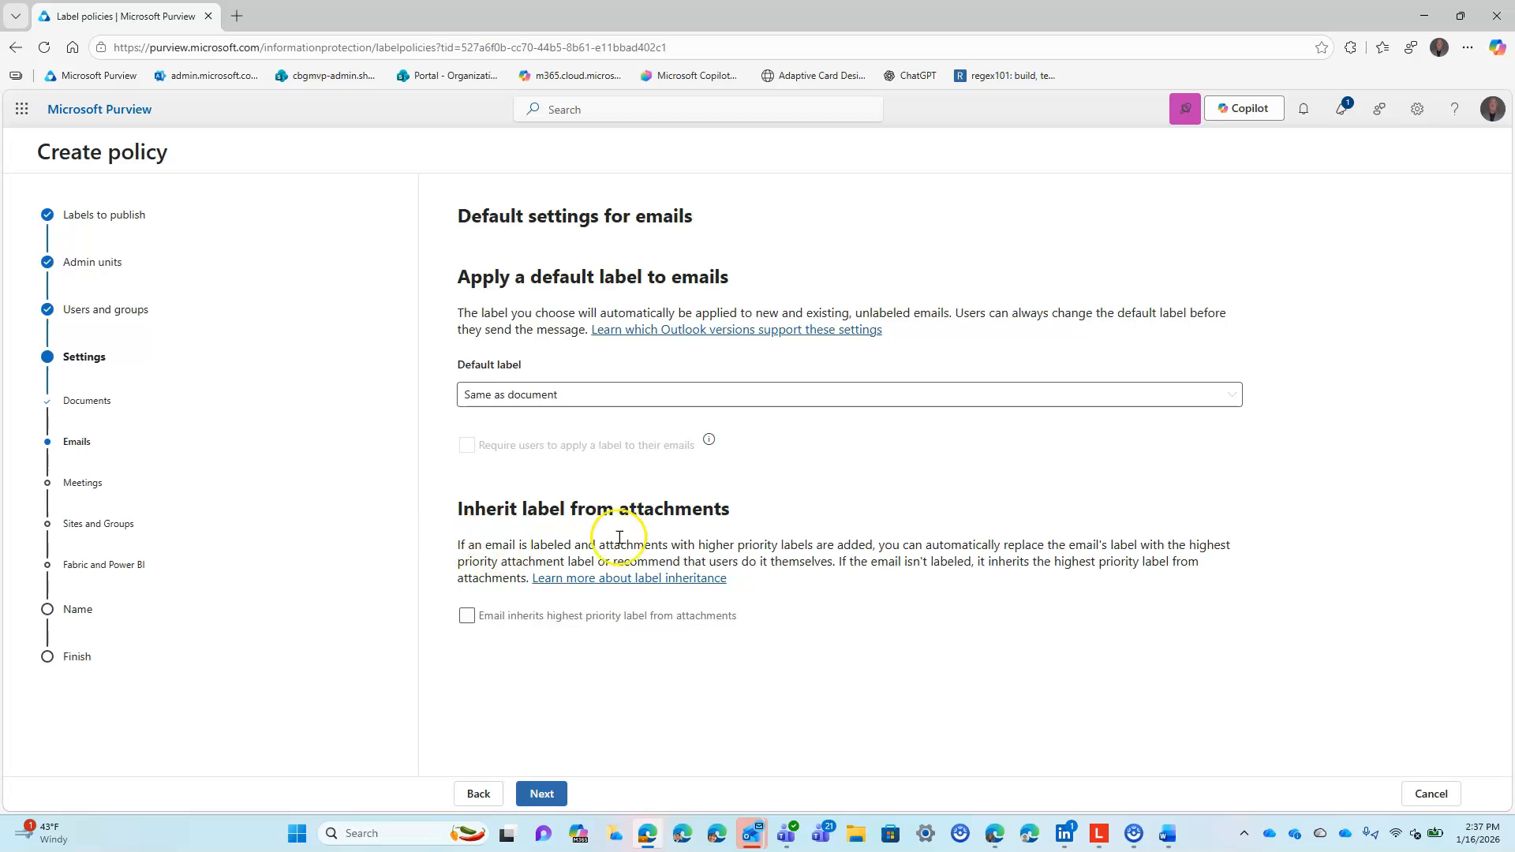
Step: Set the default email label to None and try label inheritance from attachments with Recommend users apply label before proceeding to the meeting settings
left_click(519, 394)
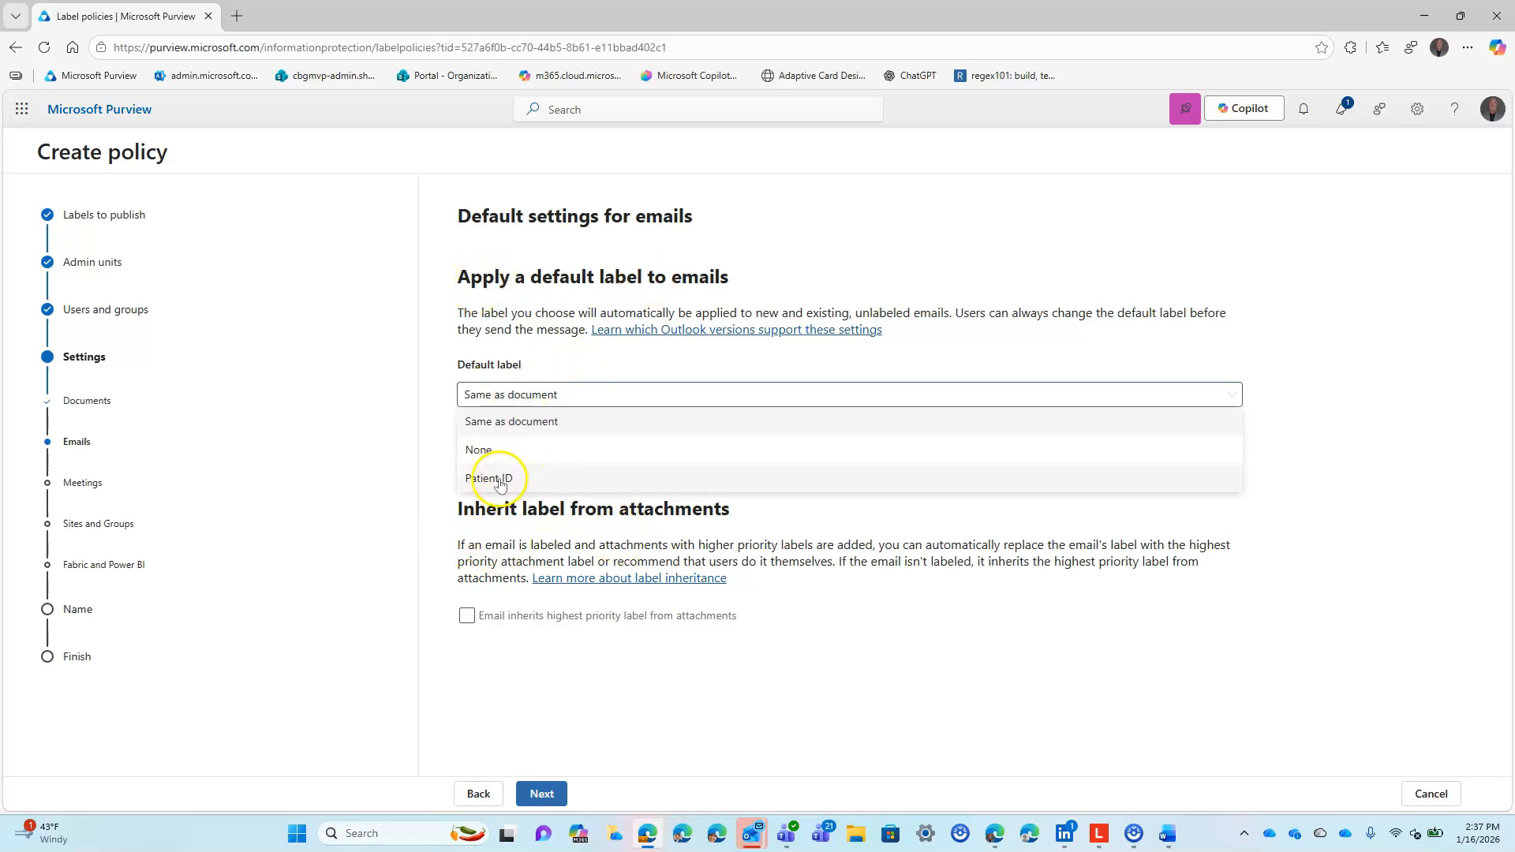
left_click(481, 449)
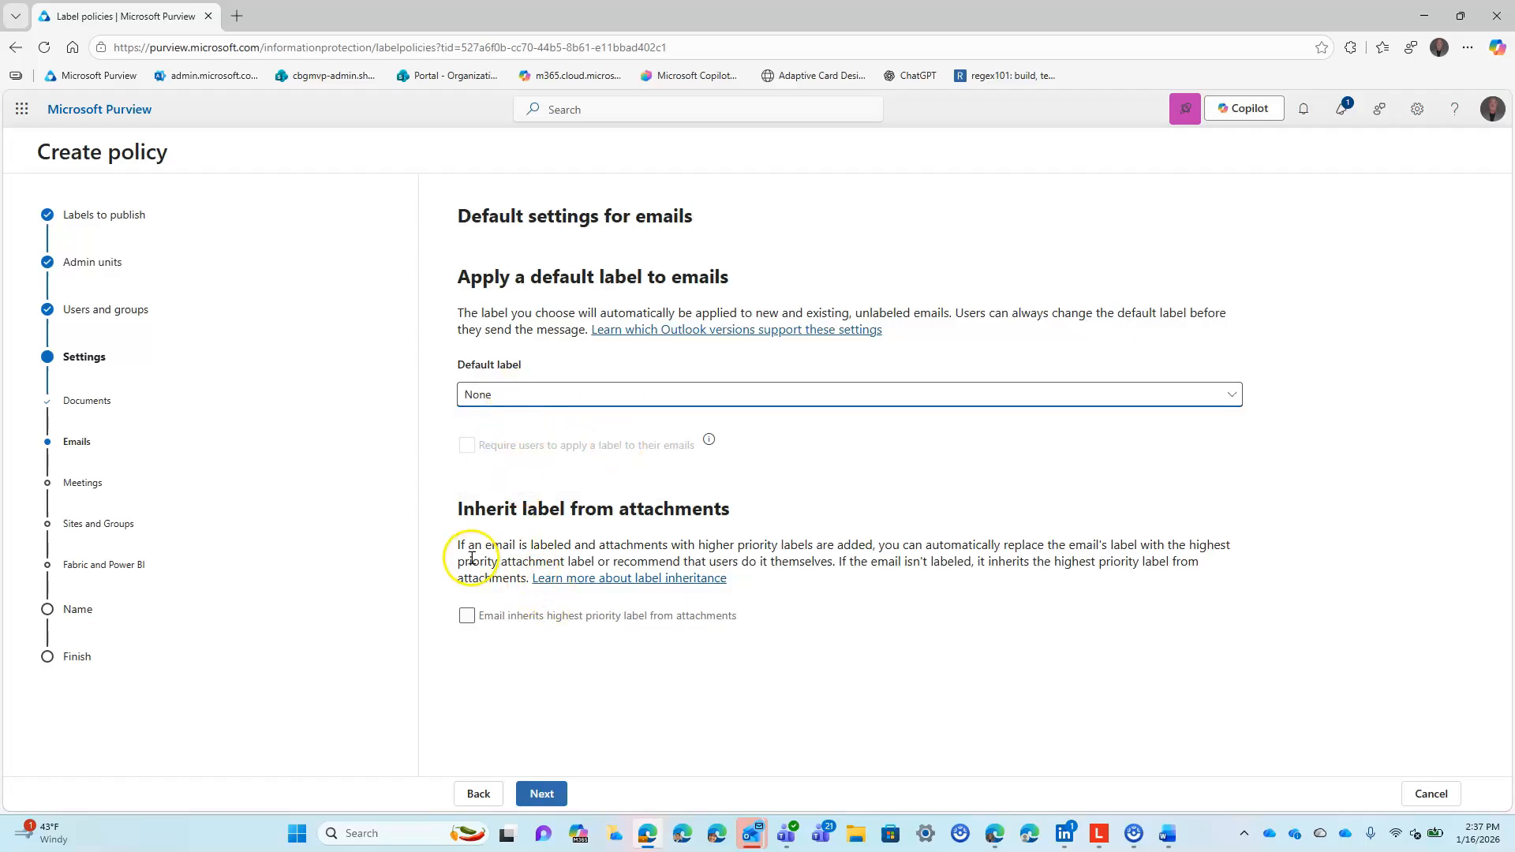
left_click(520, 613)
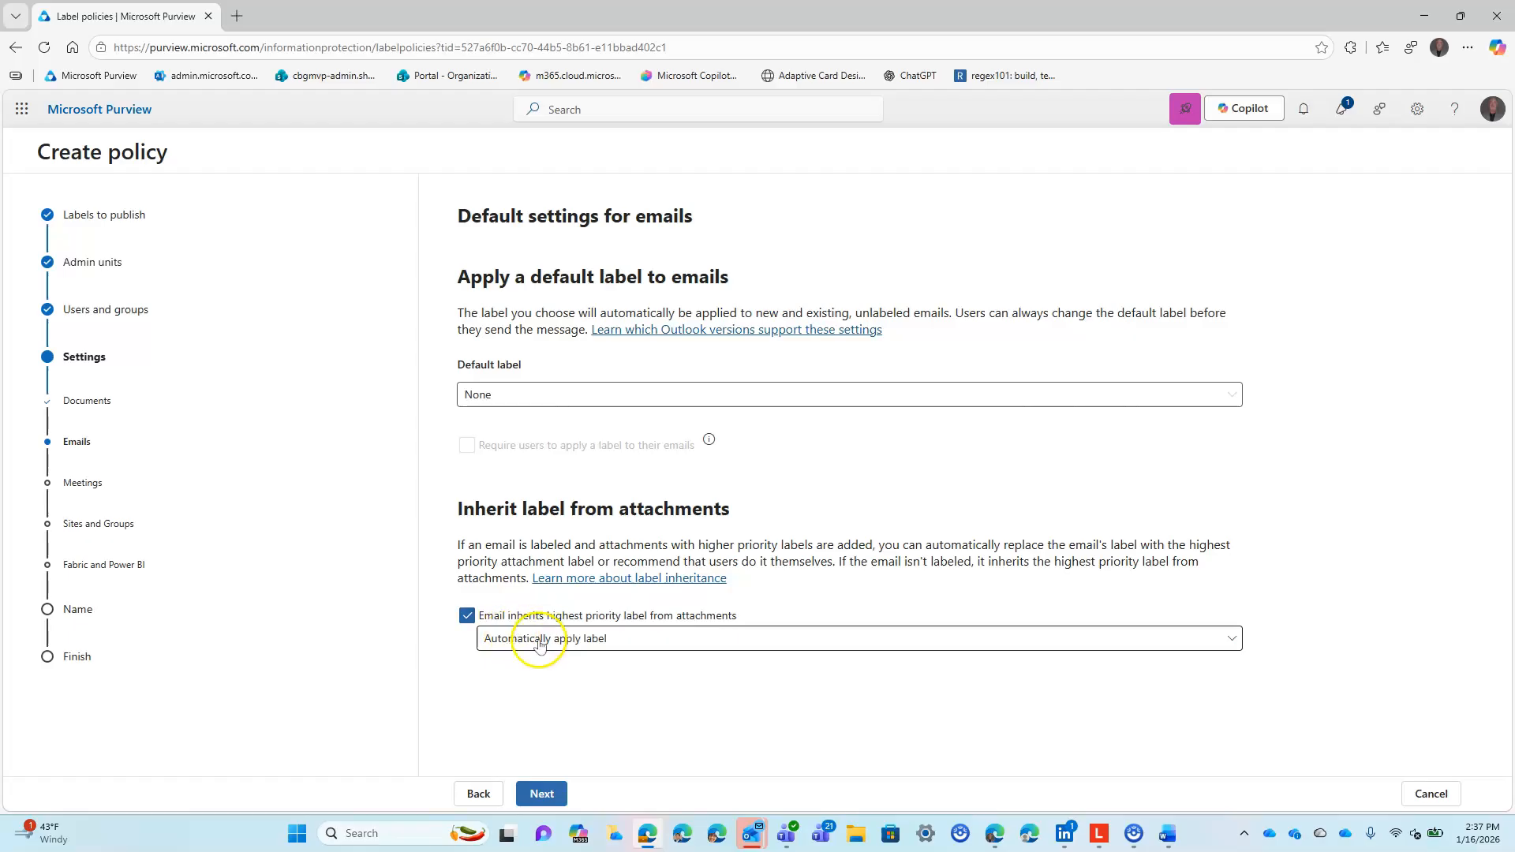
left_click(565, 637)
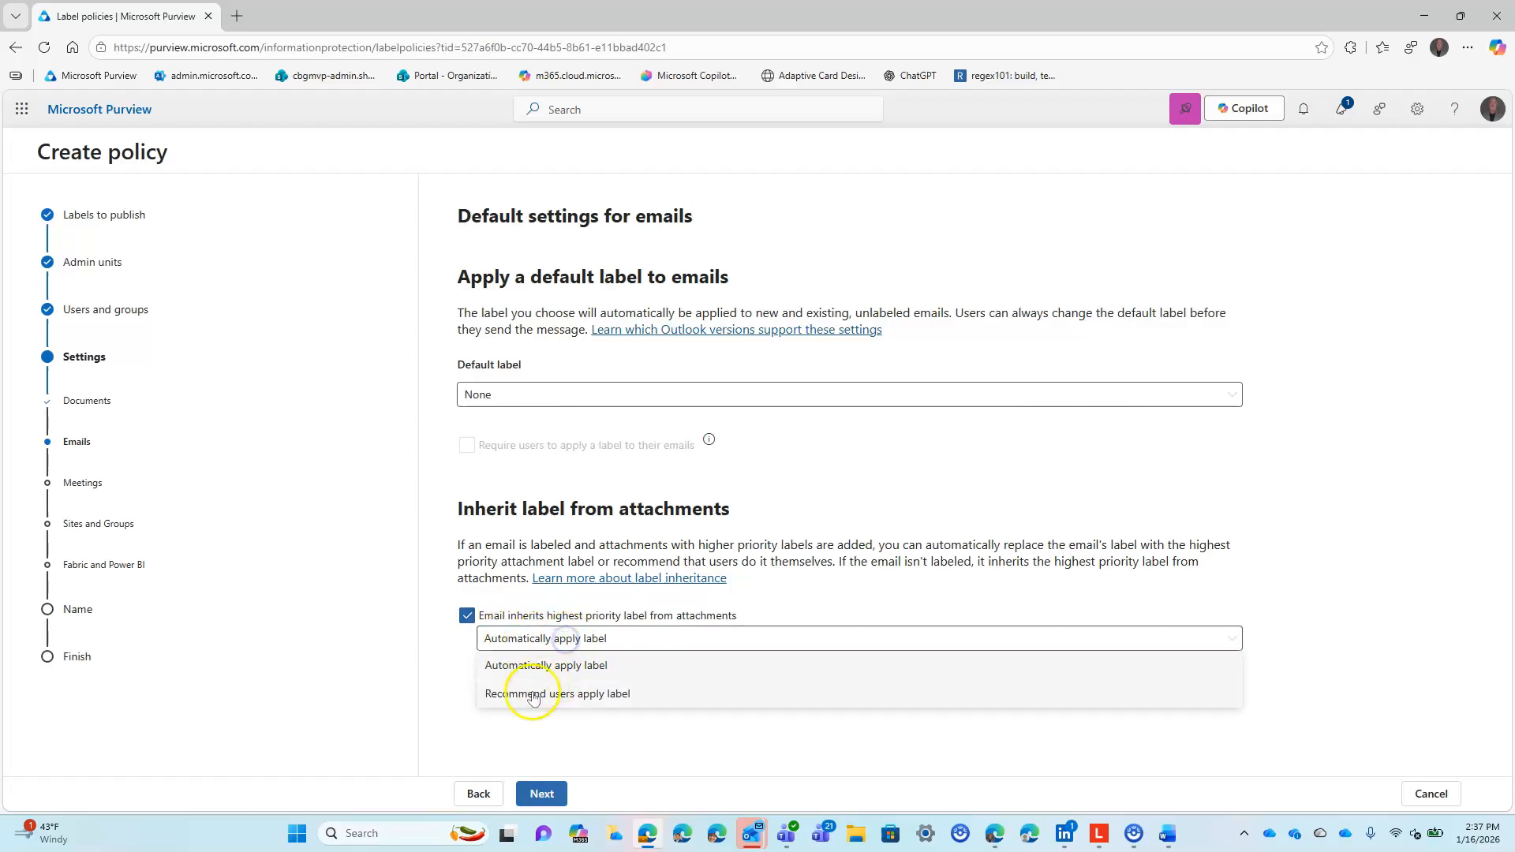
left_click(549, 698)
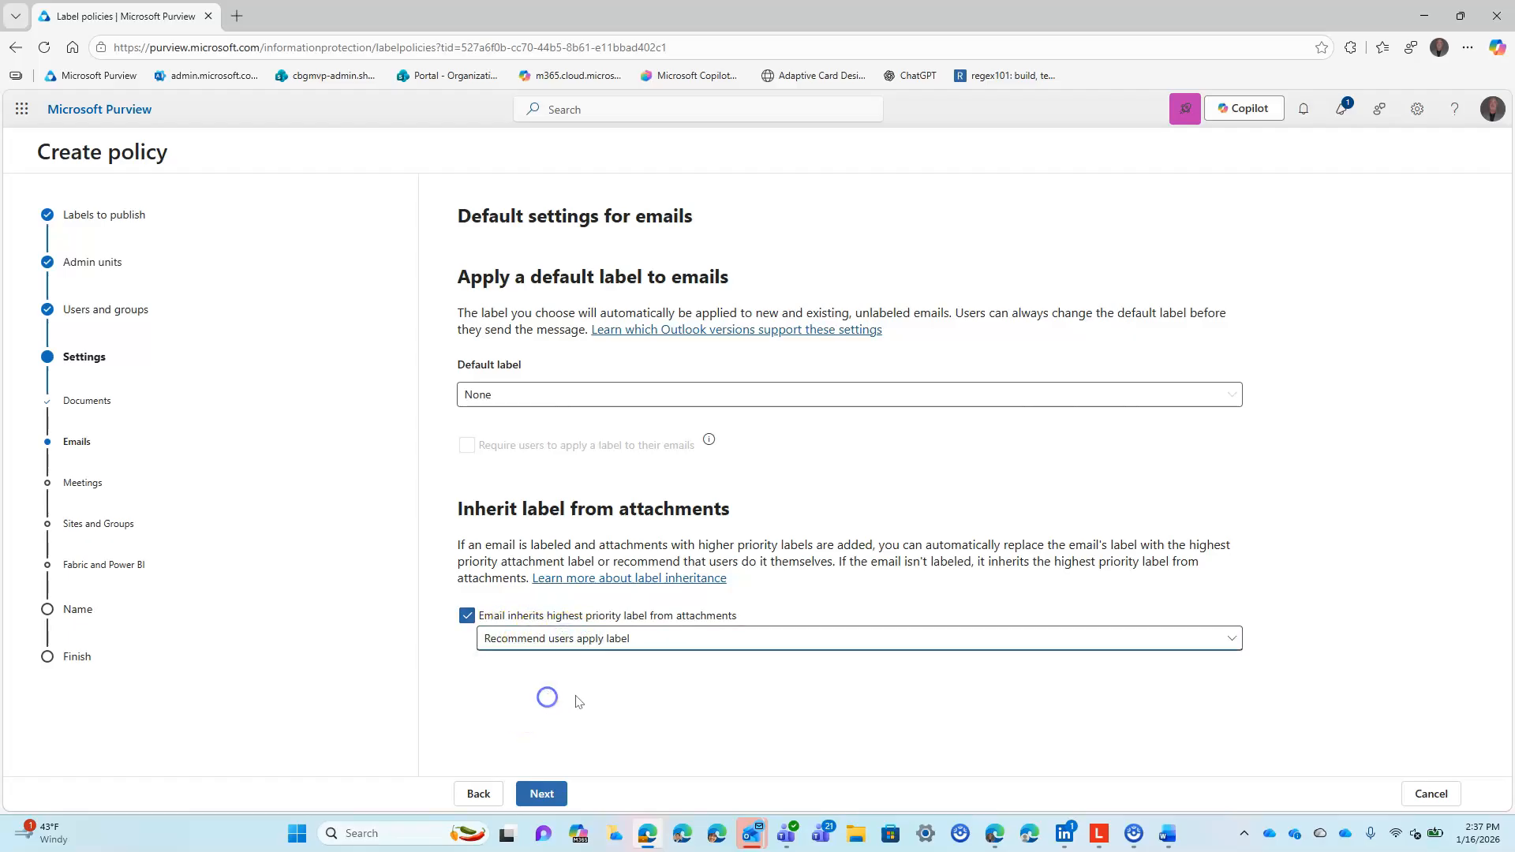
left_click(549, 639)
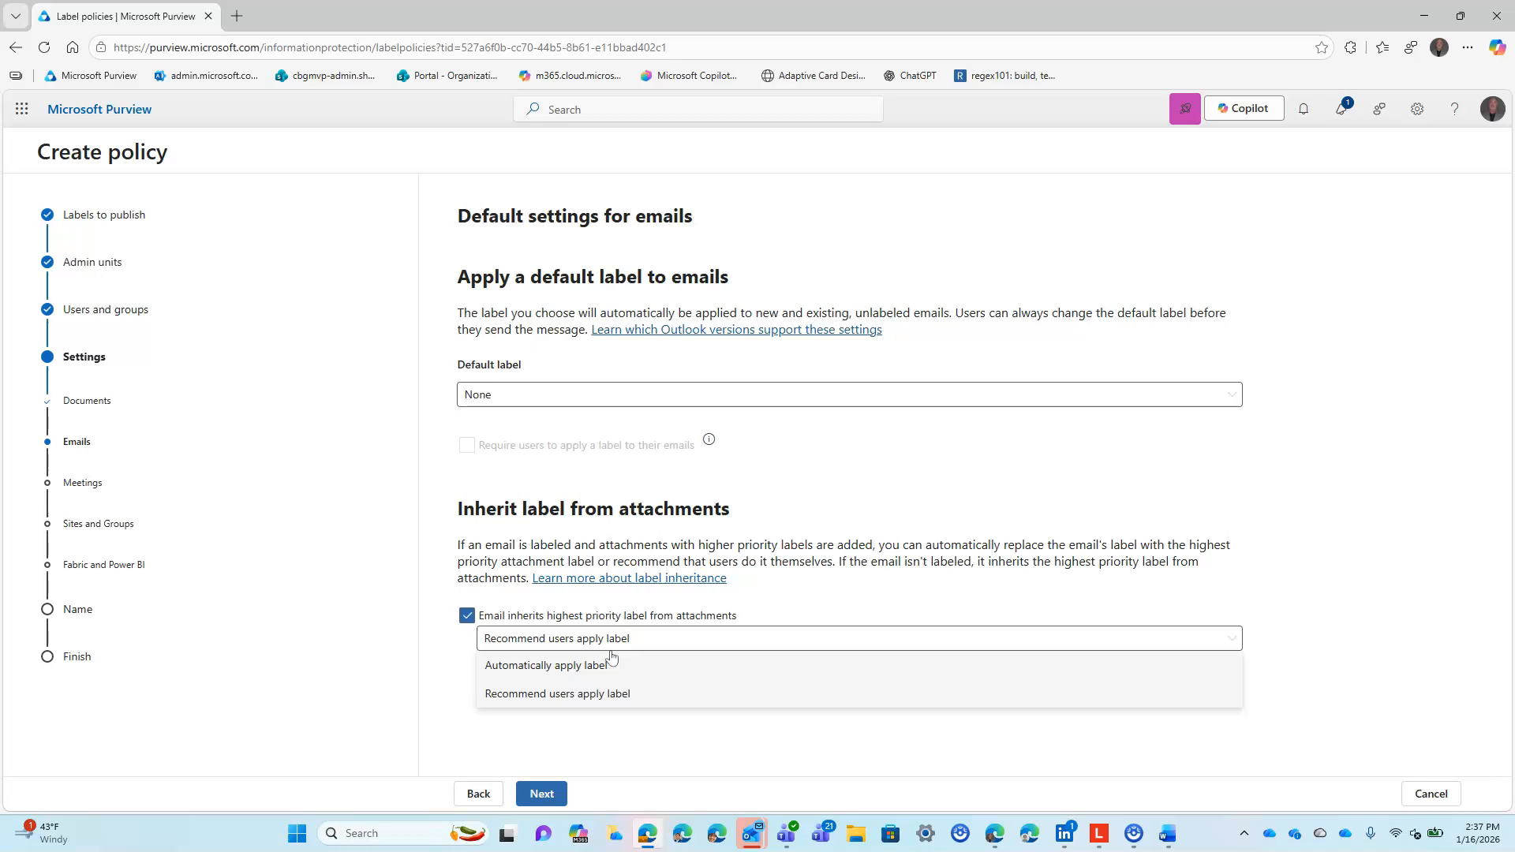
left_click(544, 616)
left_click(527, 394)
left_click(541, 794)
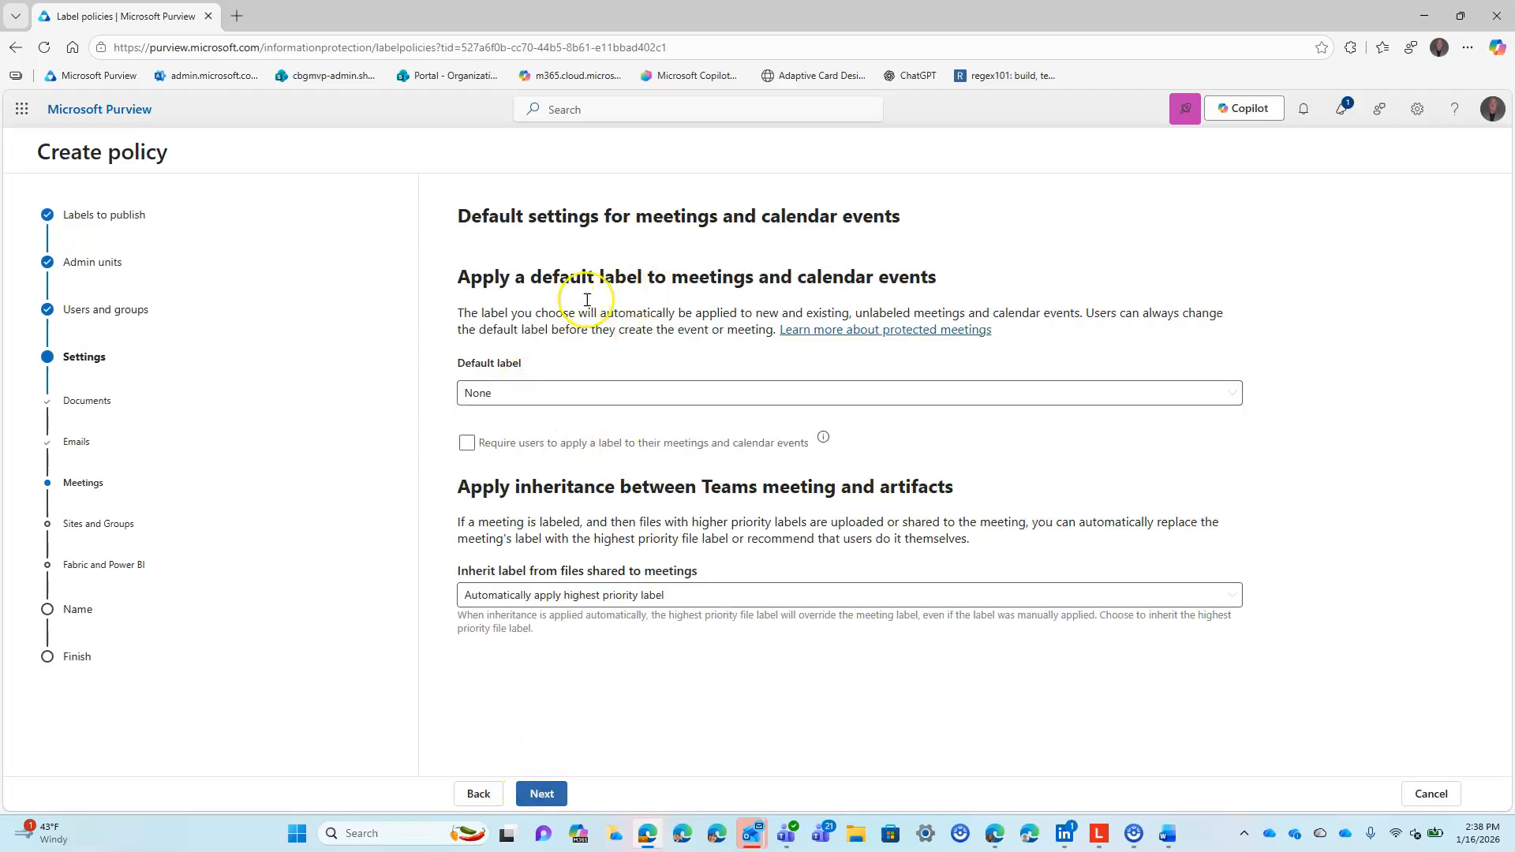
Step: Try Patient ID as a required default label for meetings and calendar events, then reset it to None and turn the requirement off
left_click(617, 392)
left_click(492, 445)
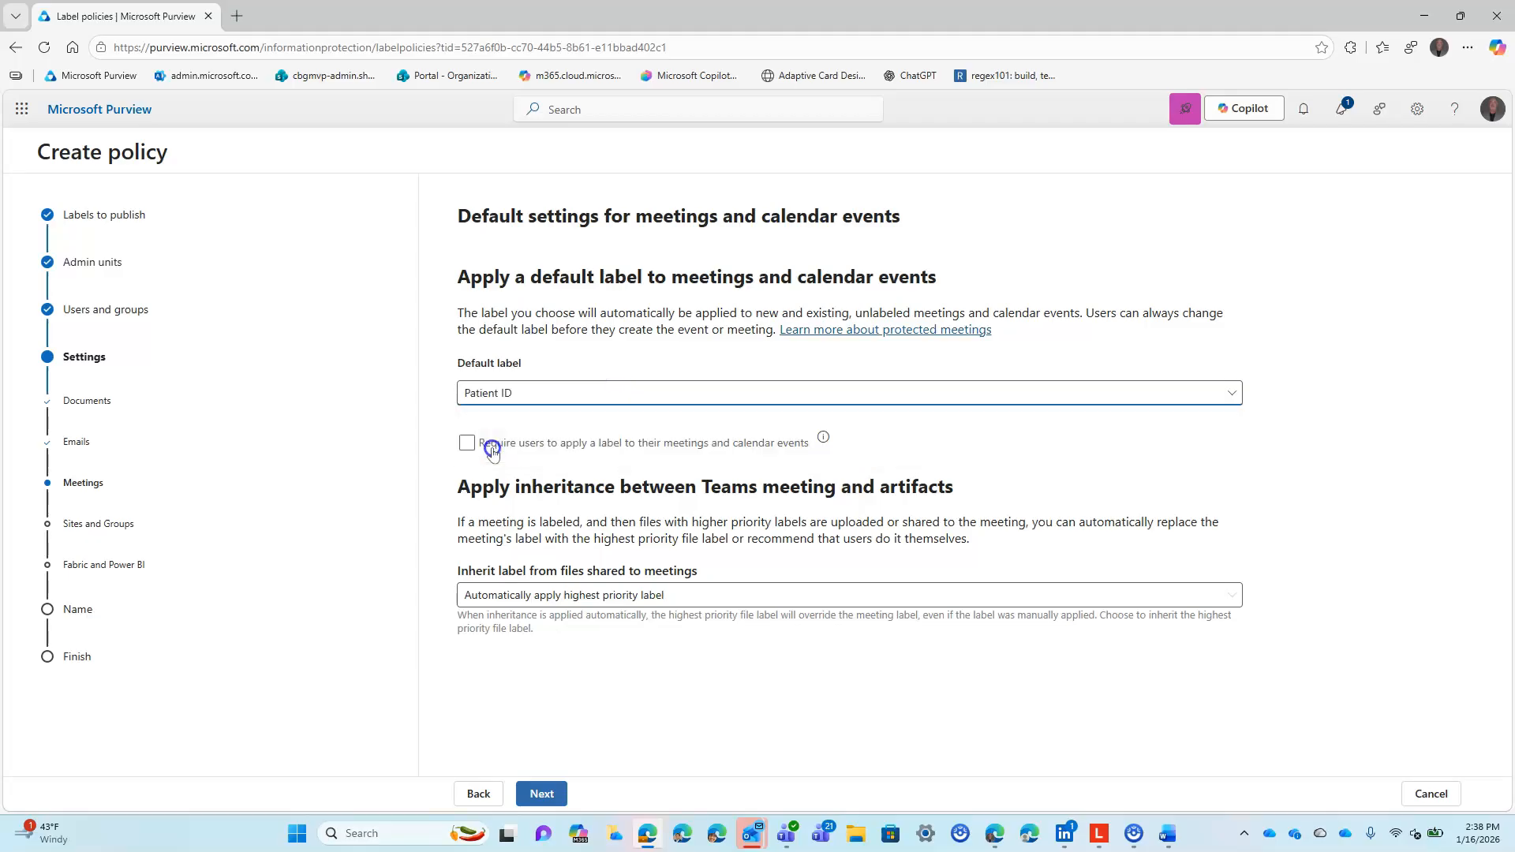
left_click(470, 444)
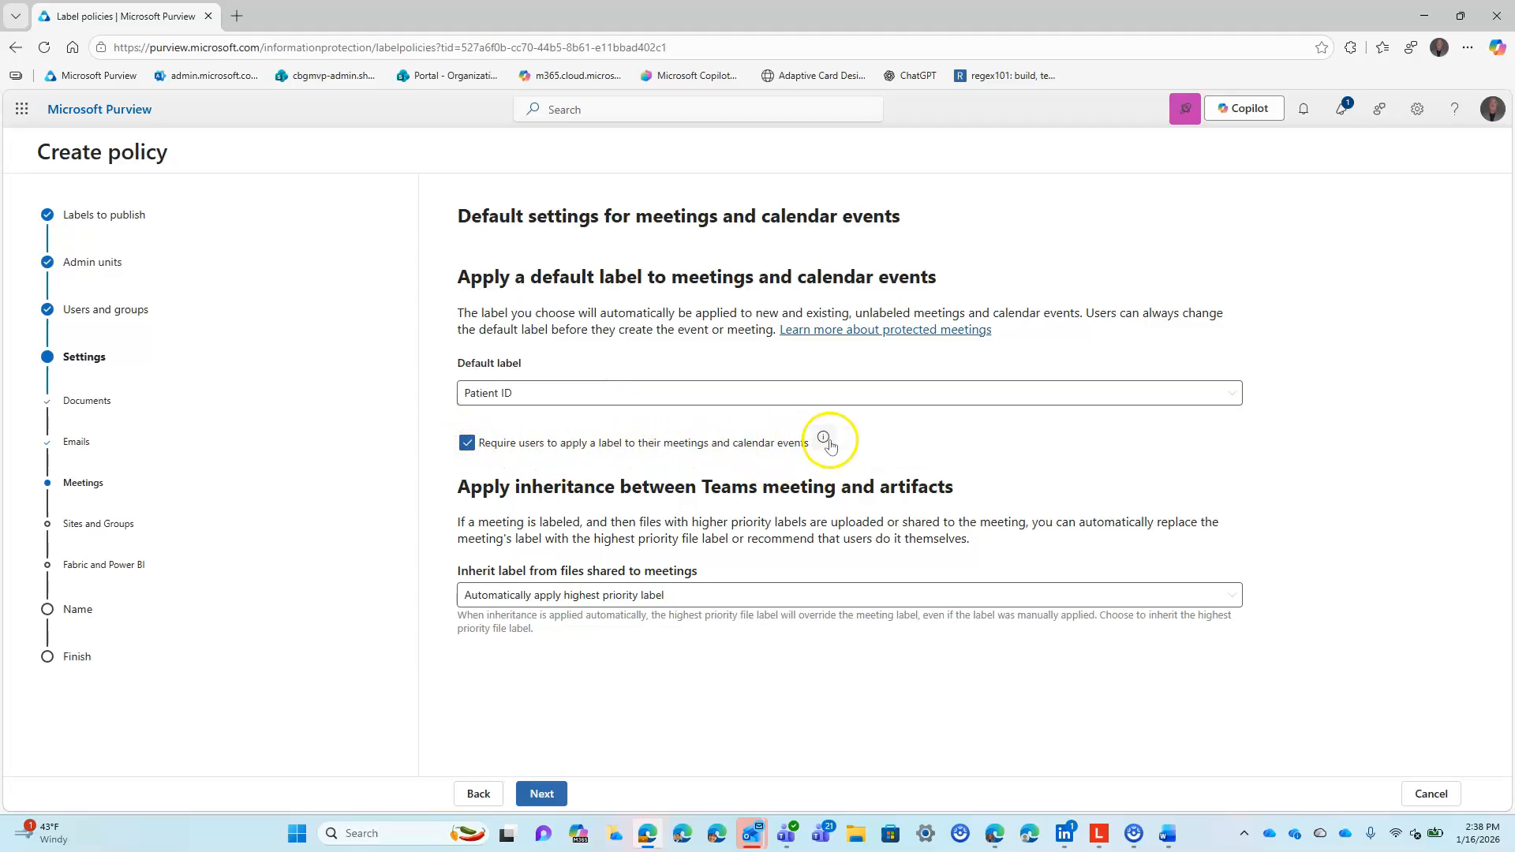
mouse_move(826, 440)
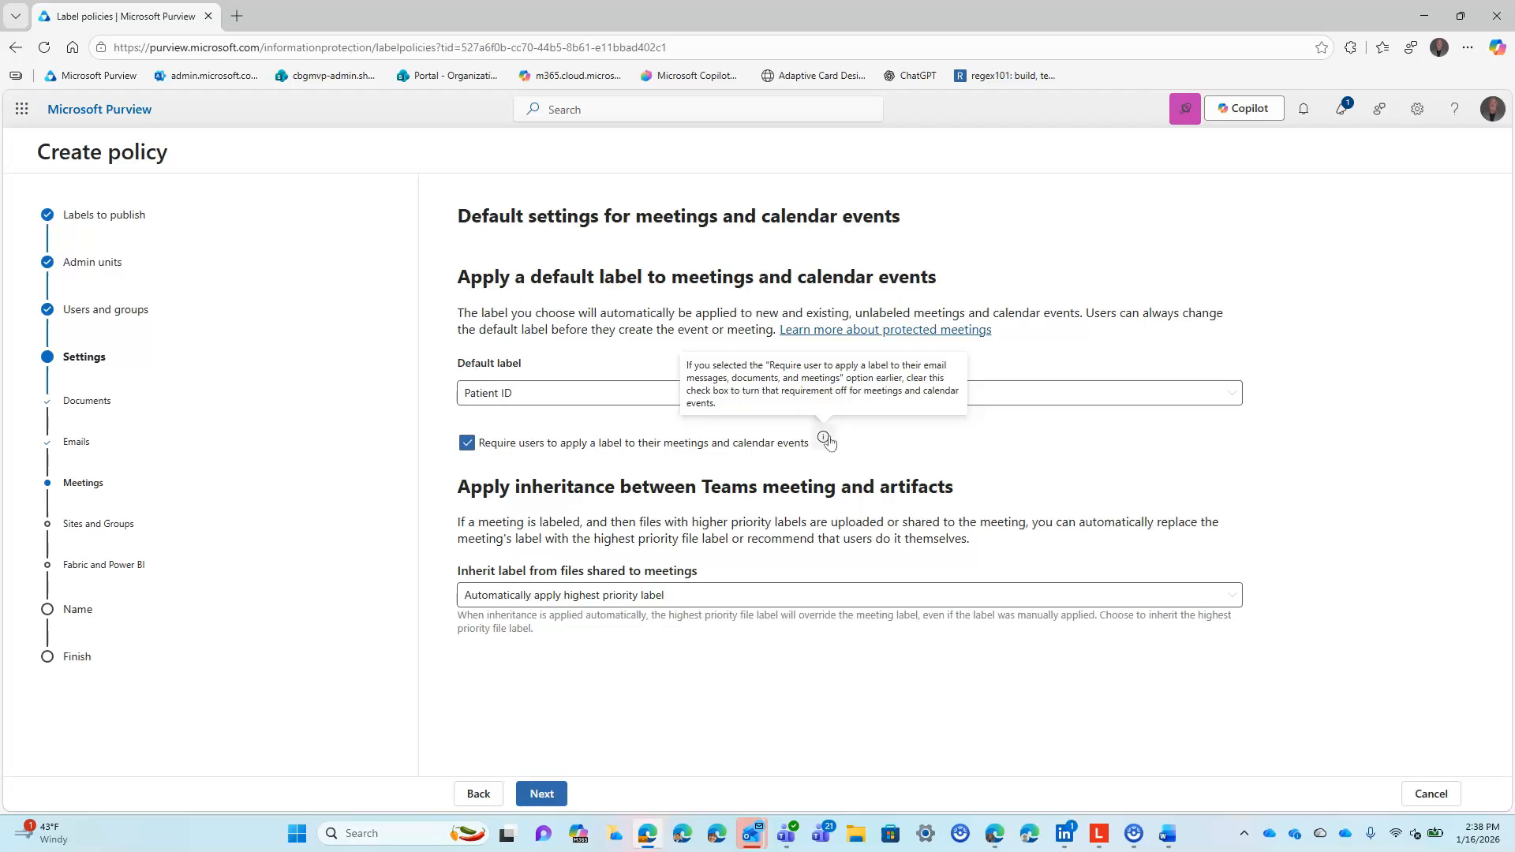
left_click(824, 438)
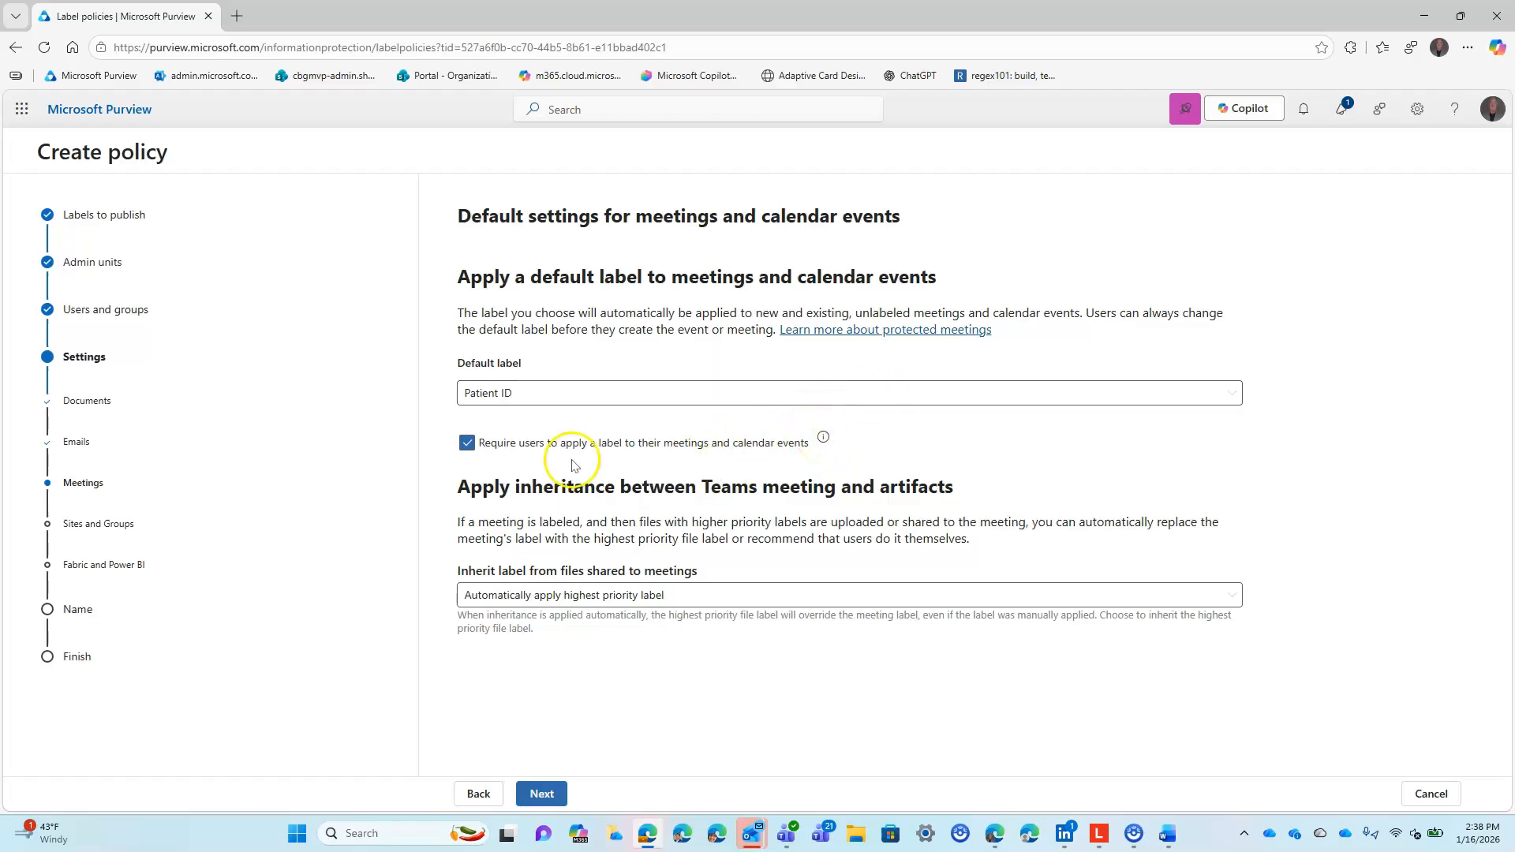
left_click(485, 445)
left_click(509, 390)
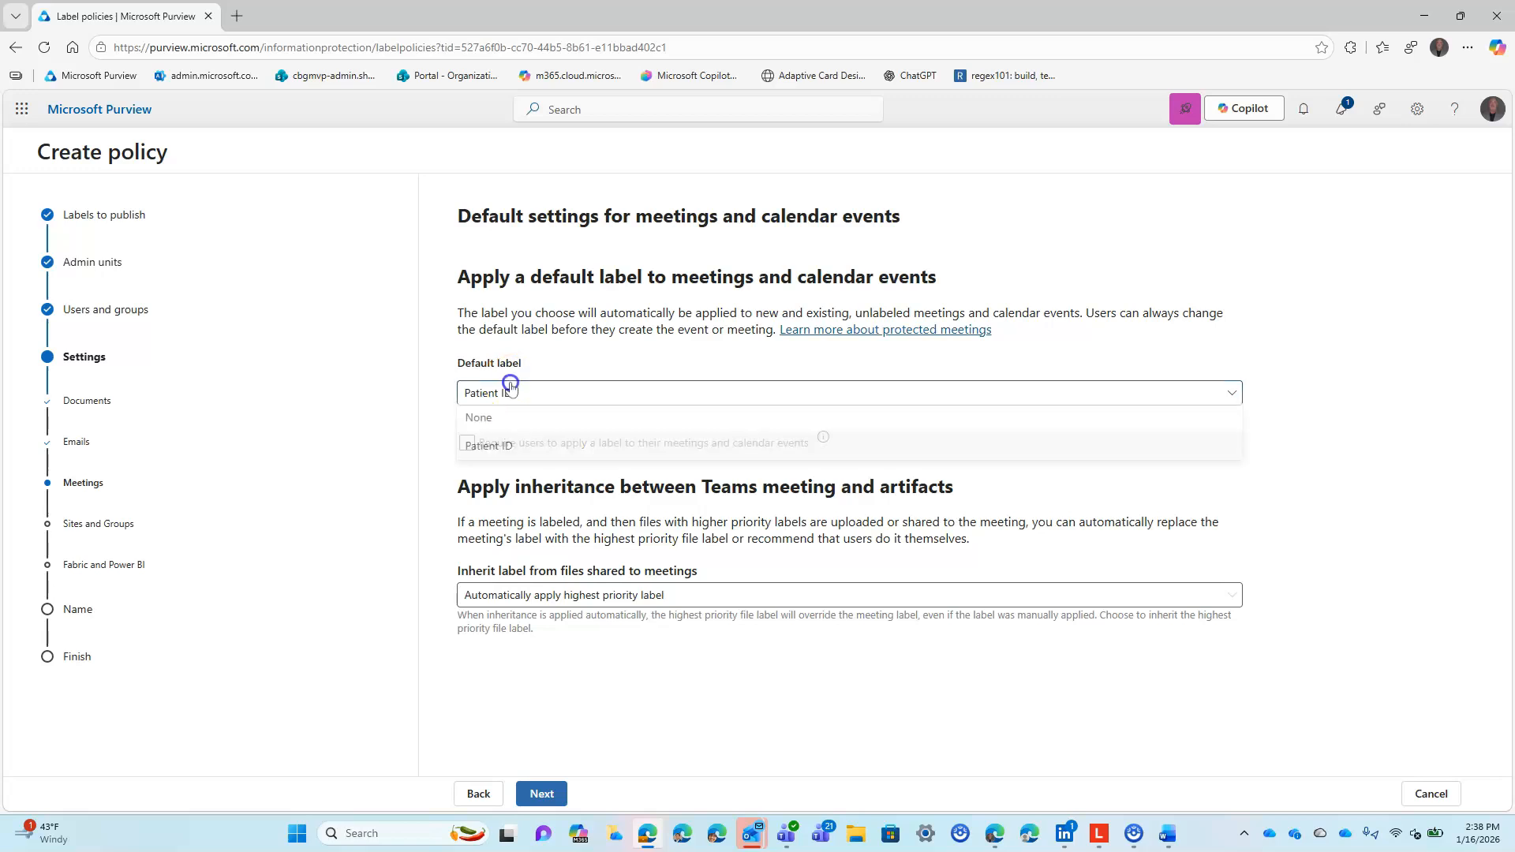
left_click(482, 421)
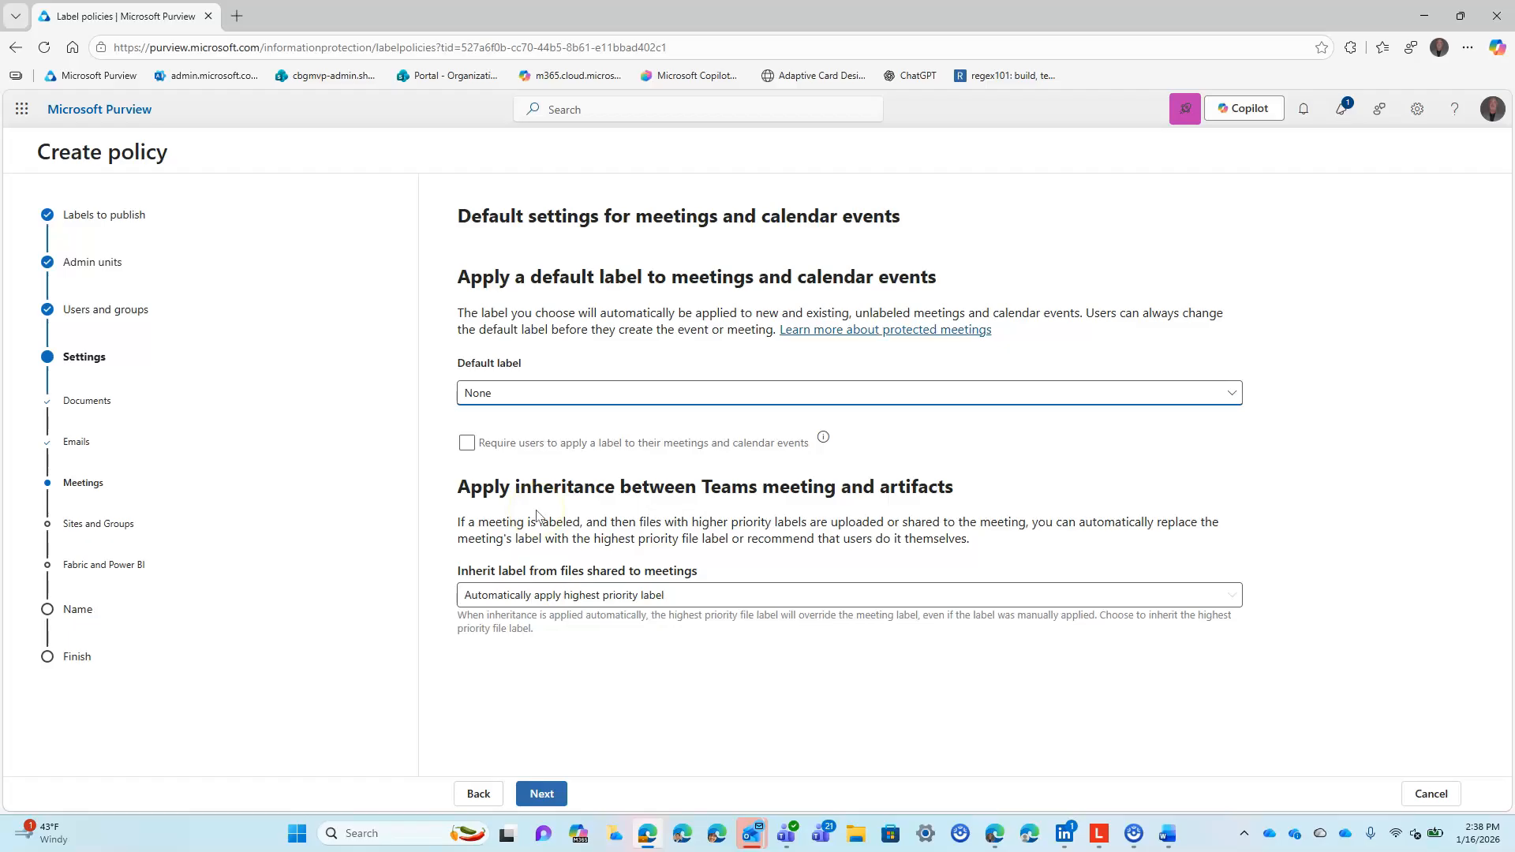
Step: Check the inheritance options for files shared to meetings and keep Automatically apply highest priority label
left_click(661, 597)
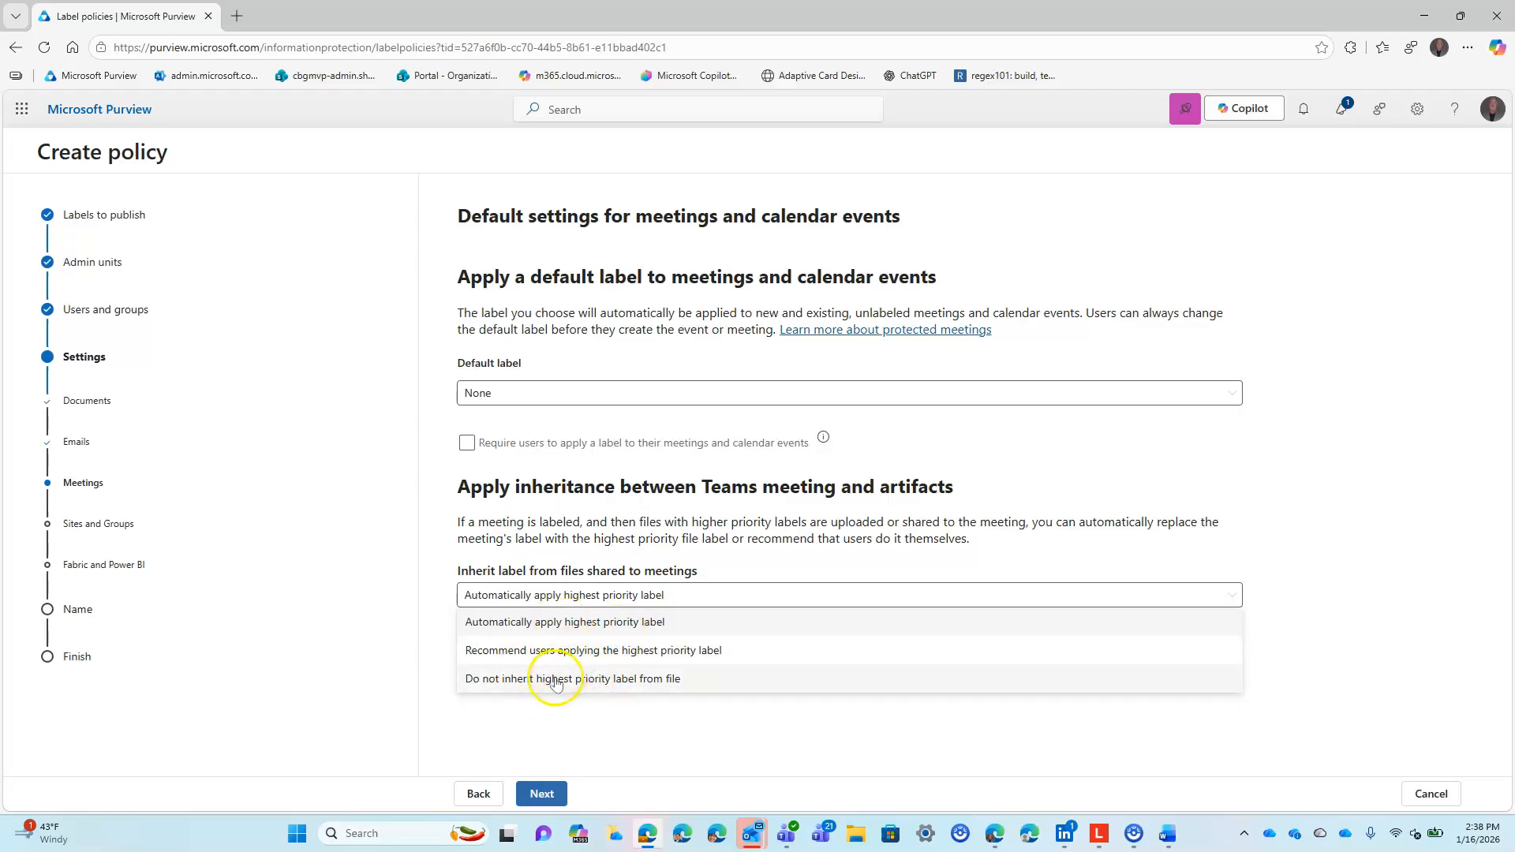
left_click(1307, 553)
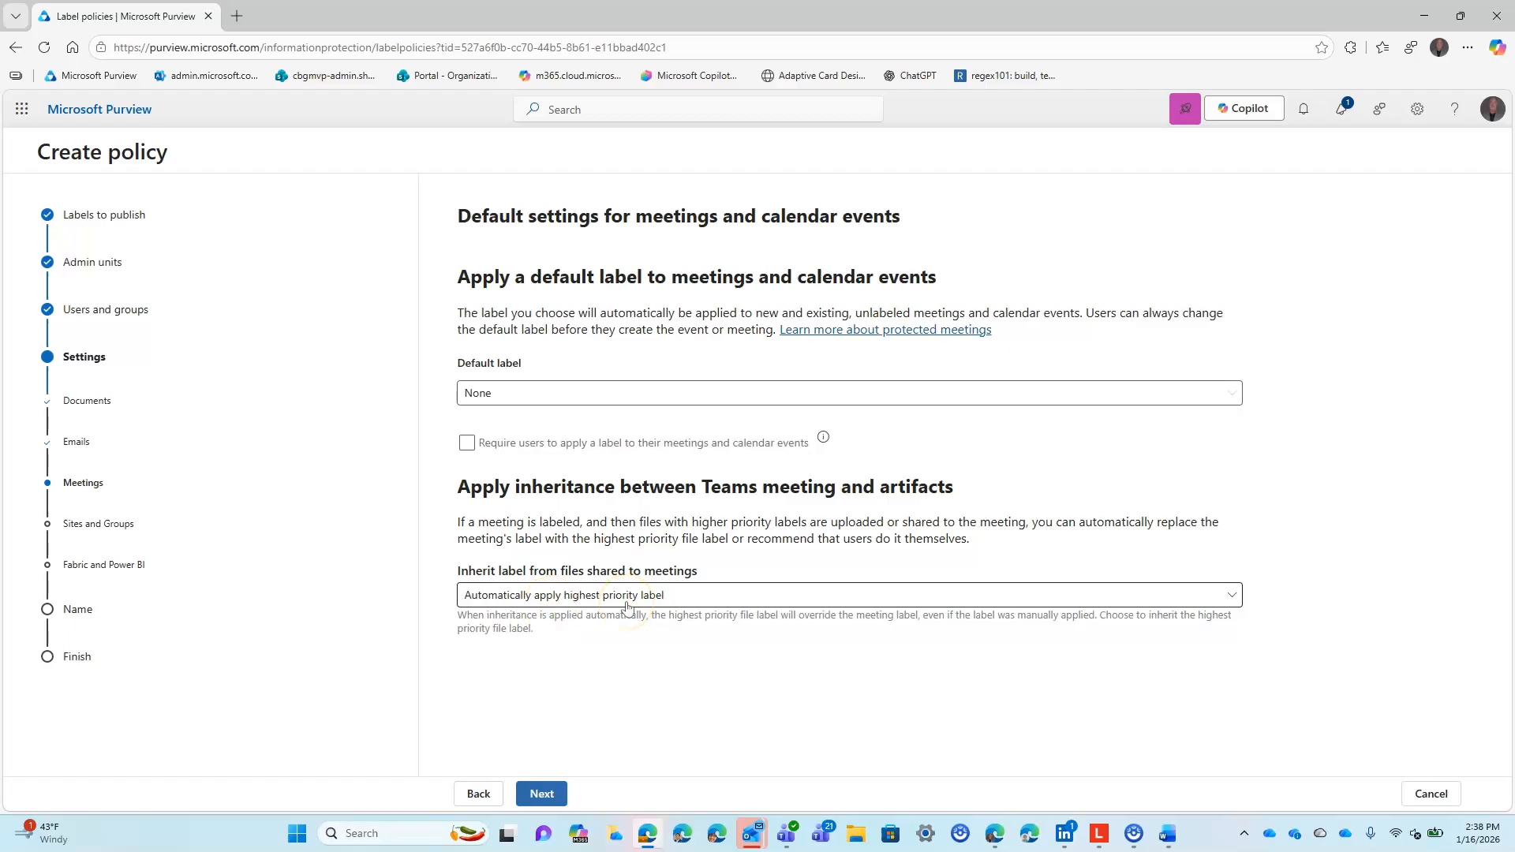
left_click(541, 794)
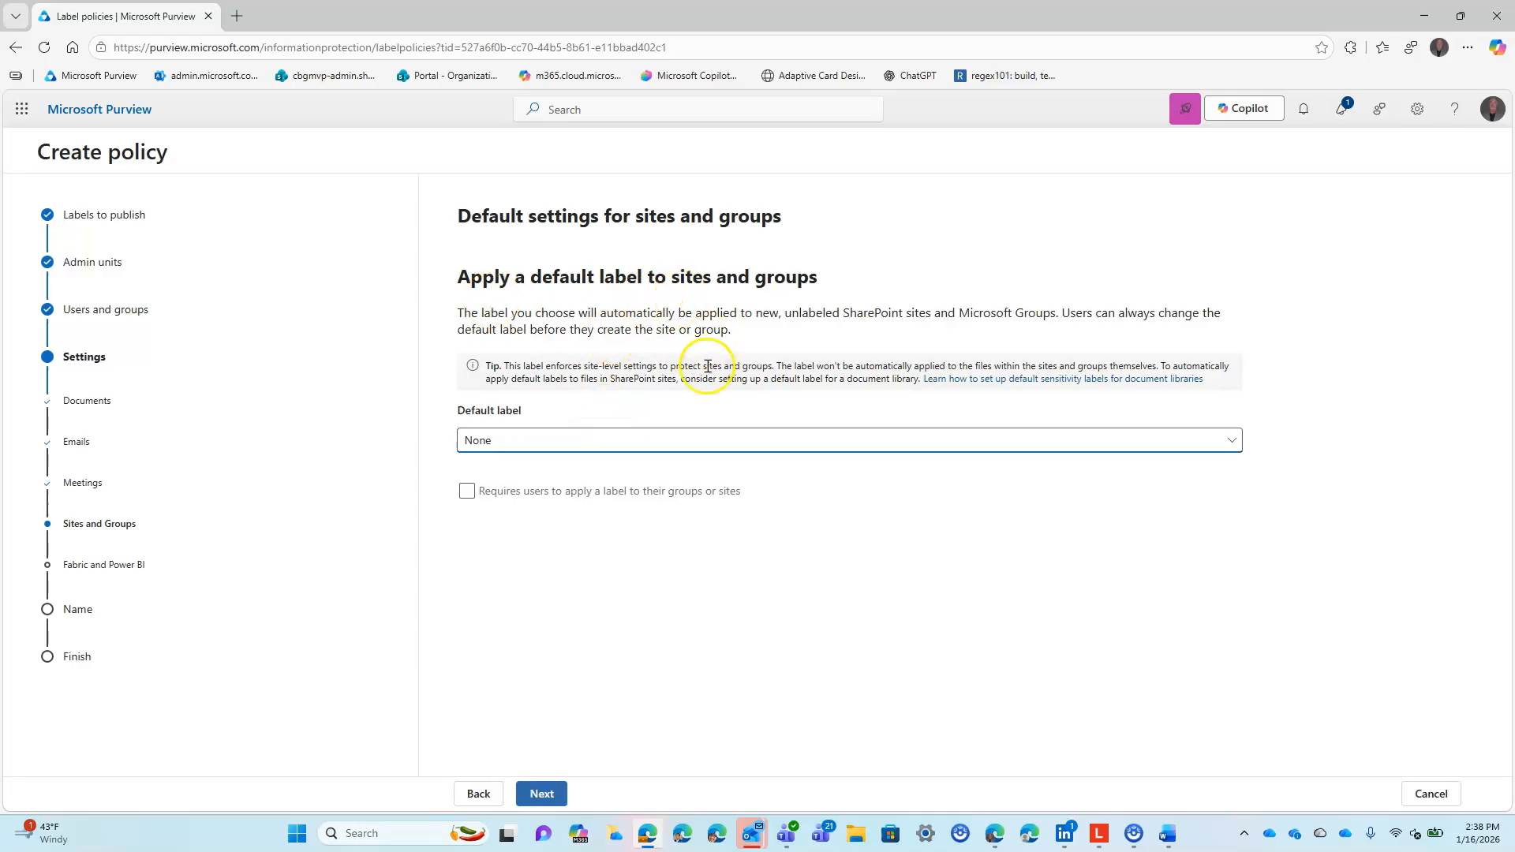
Step: Read the tip on site-level label enforcement and keep None as the default label for sites and groups
left_click(585, 376)
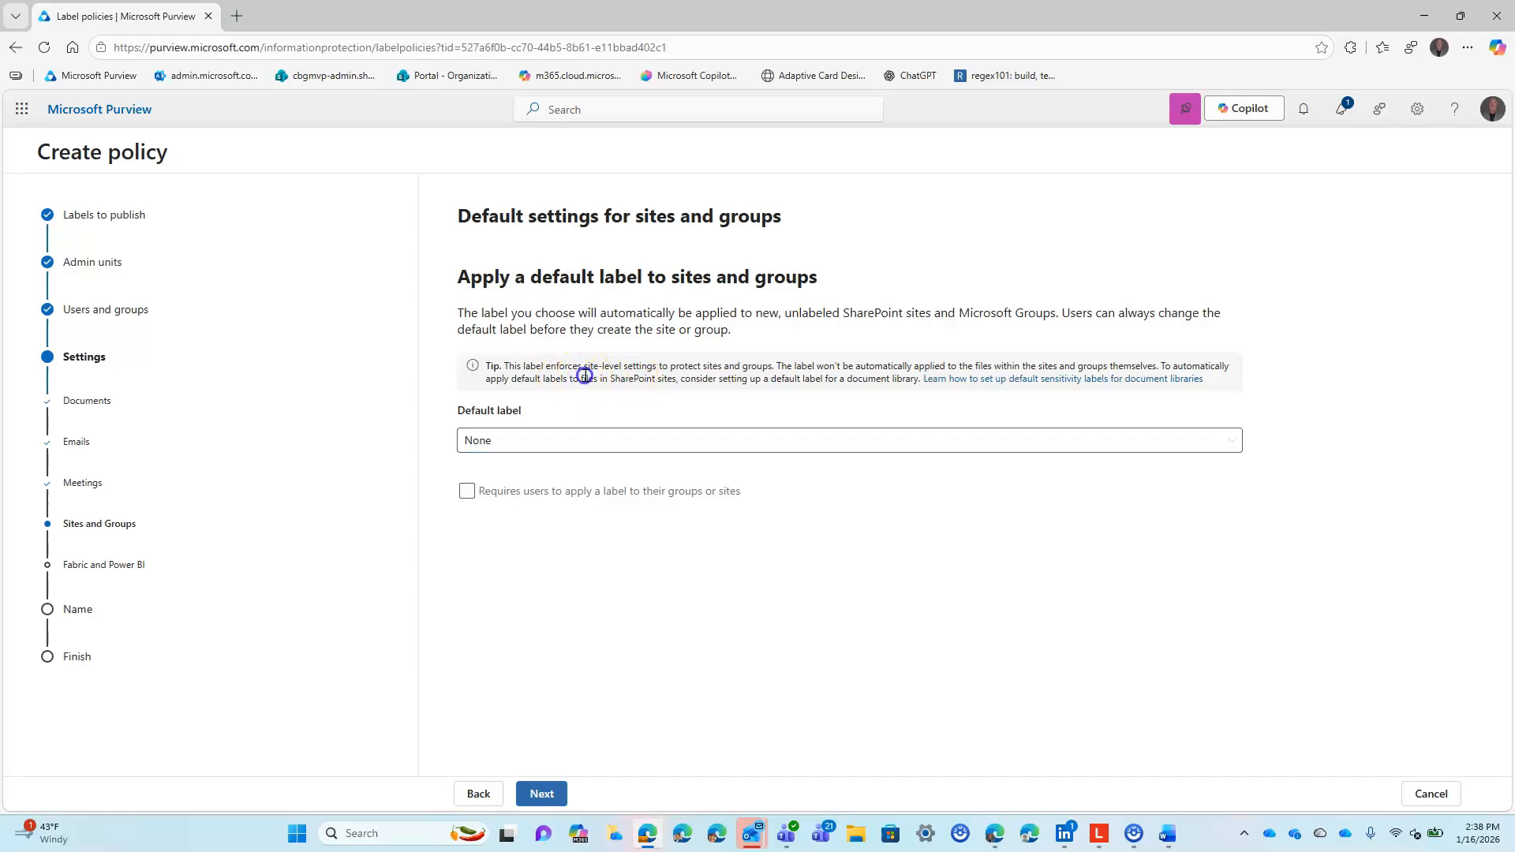
left_click_drag(585, 375, 673, 366)
left_click(701, 368)
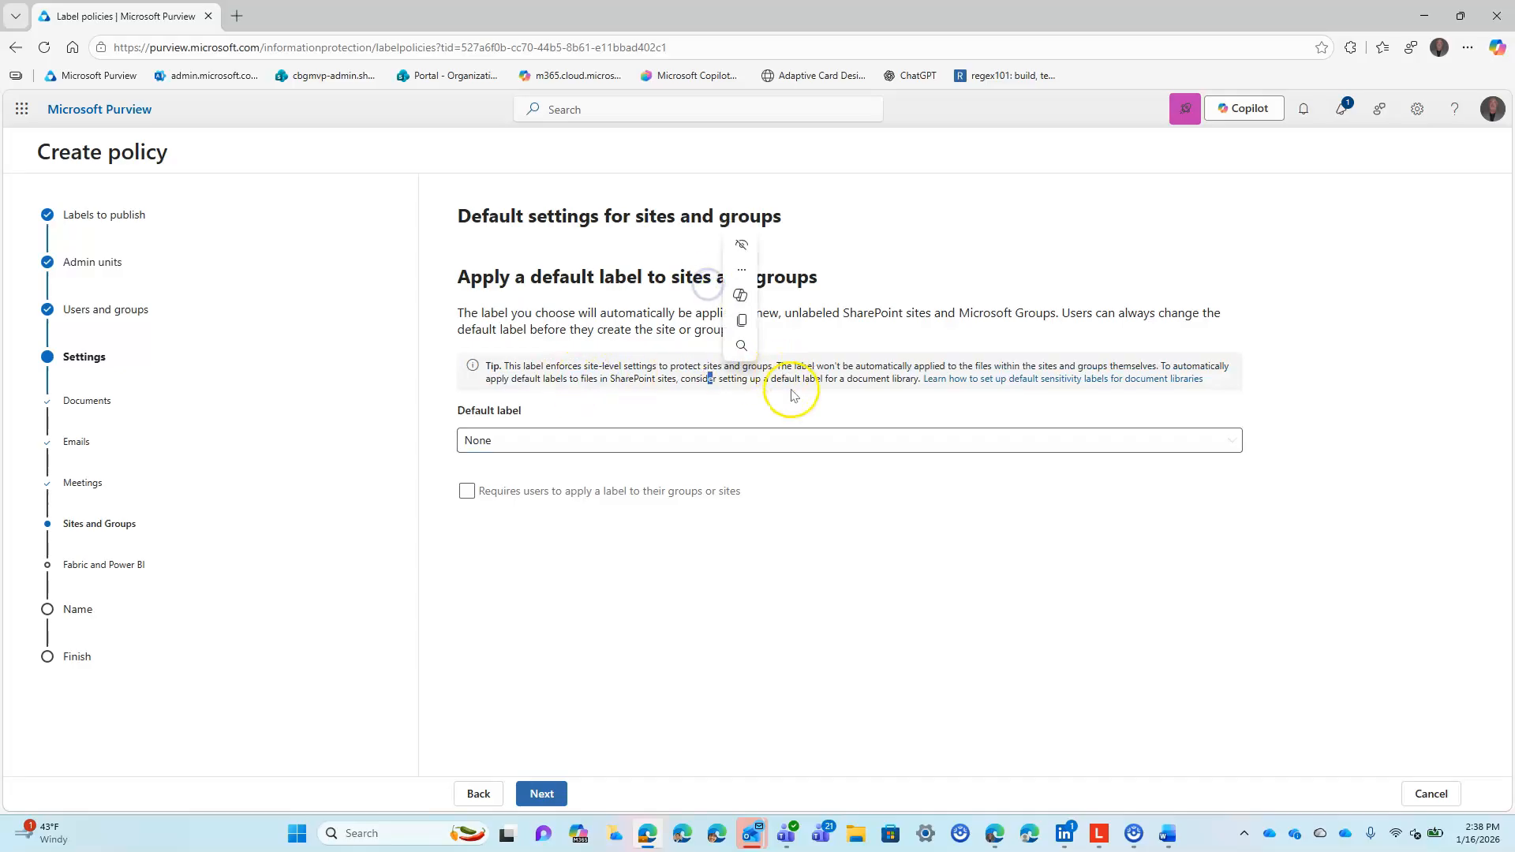
left_click(822, 370)
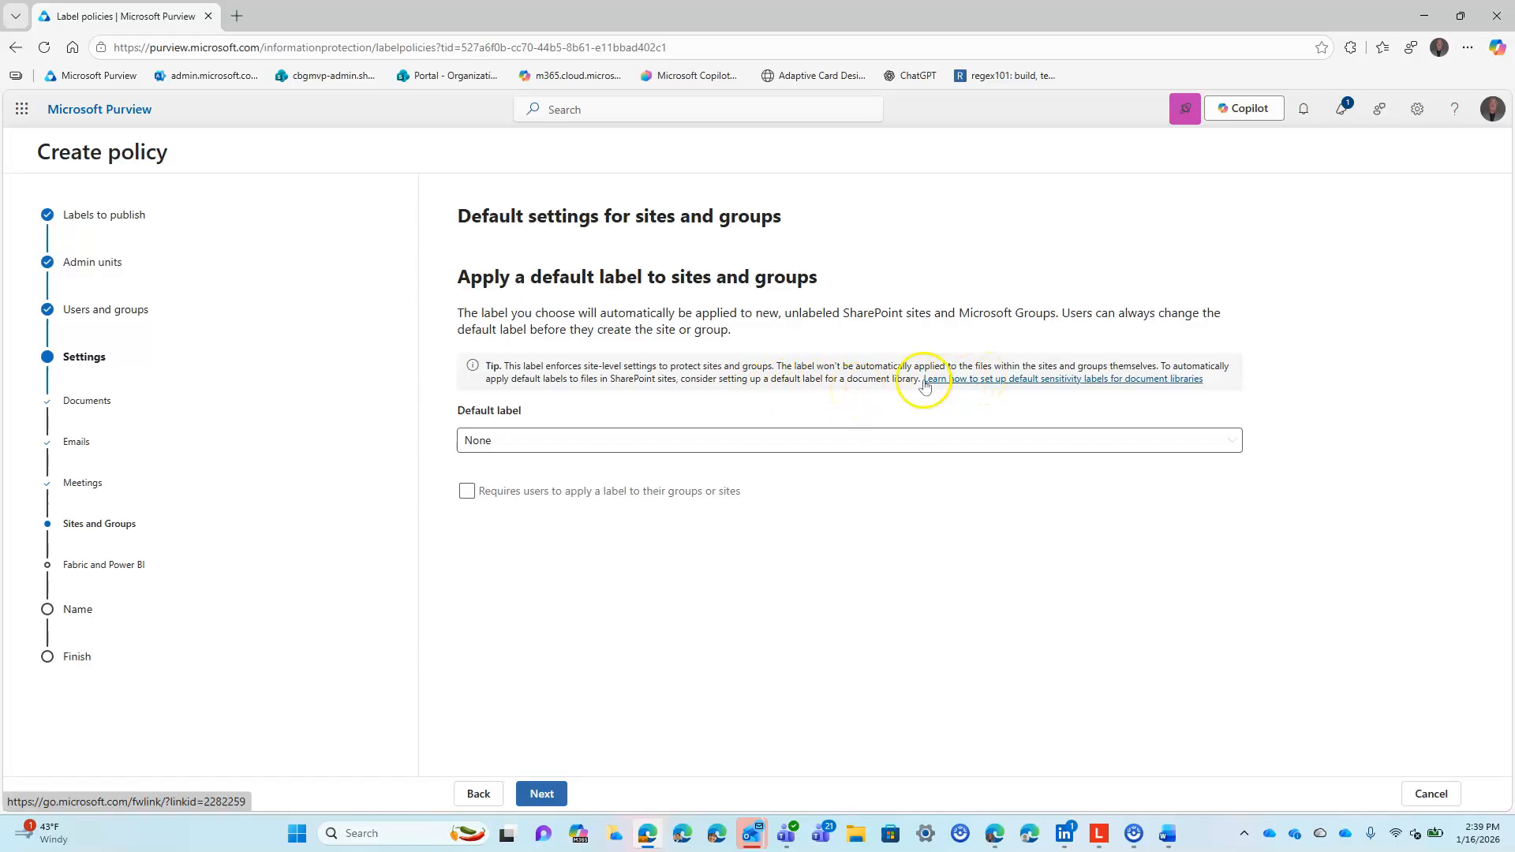
left_click(553, 795)
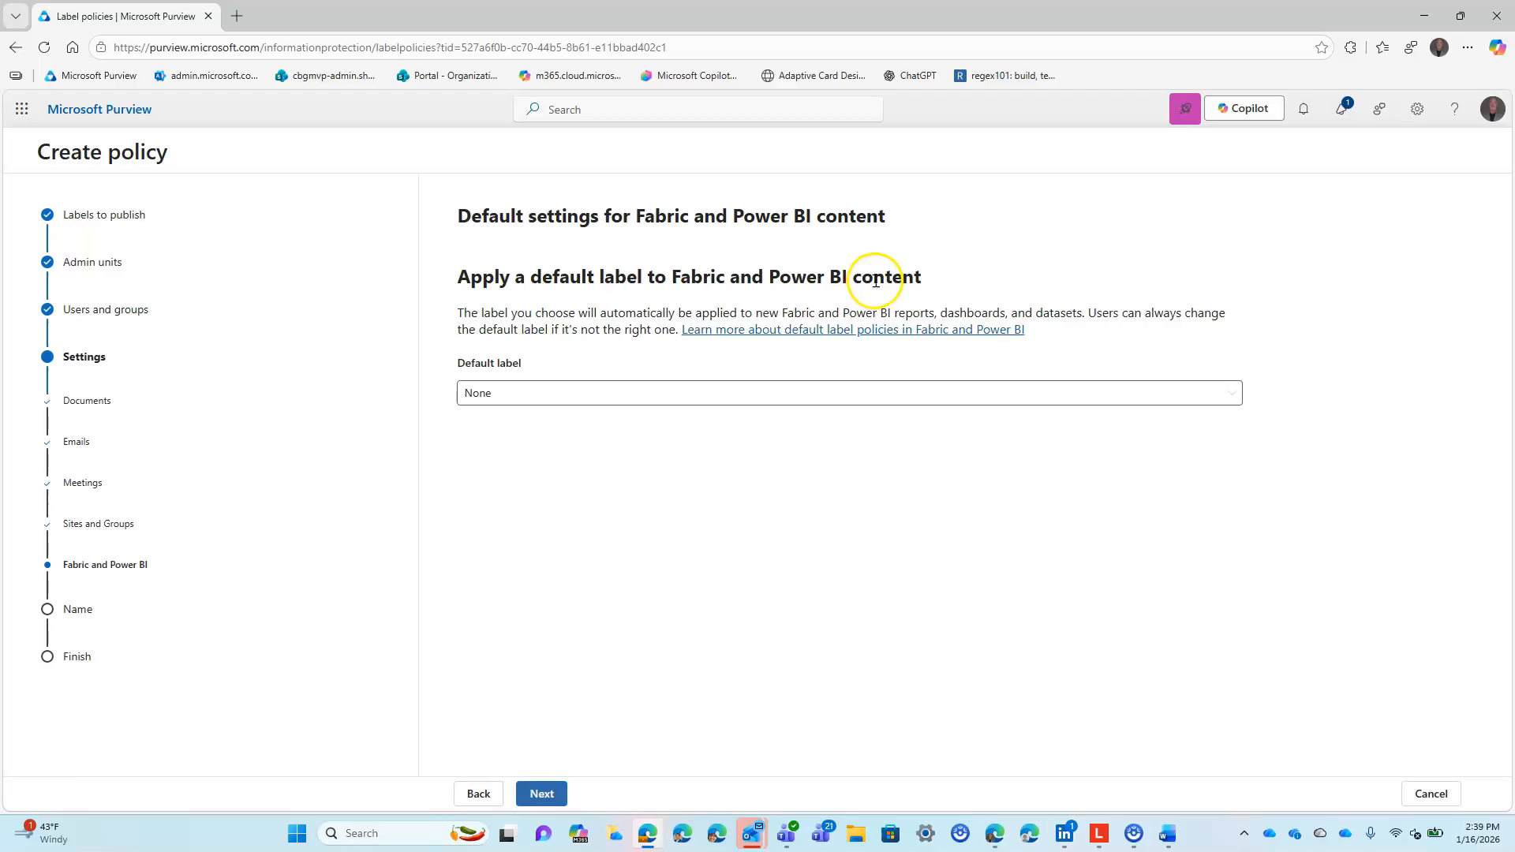
Step: Check the default label choices for Fabric and Power BI content and keep None
left_click(581, 387)
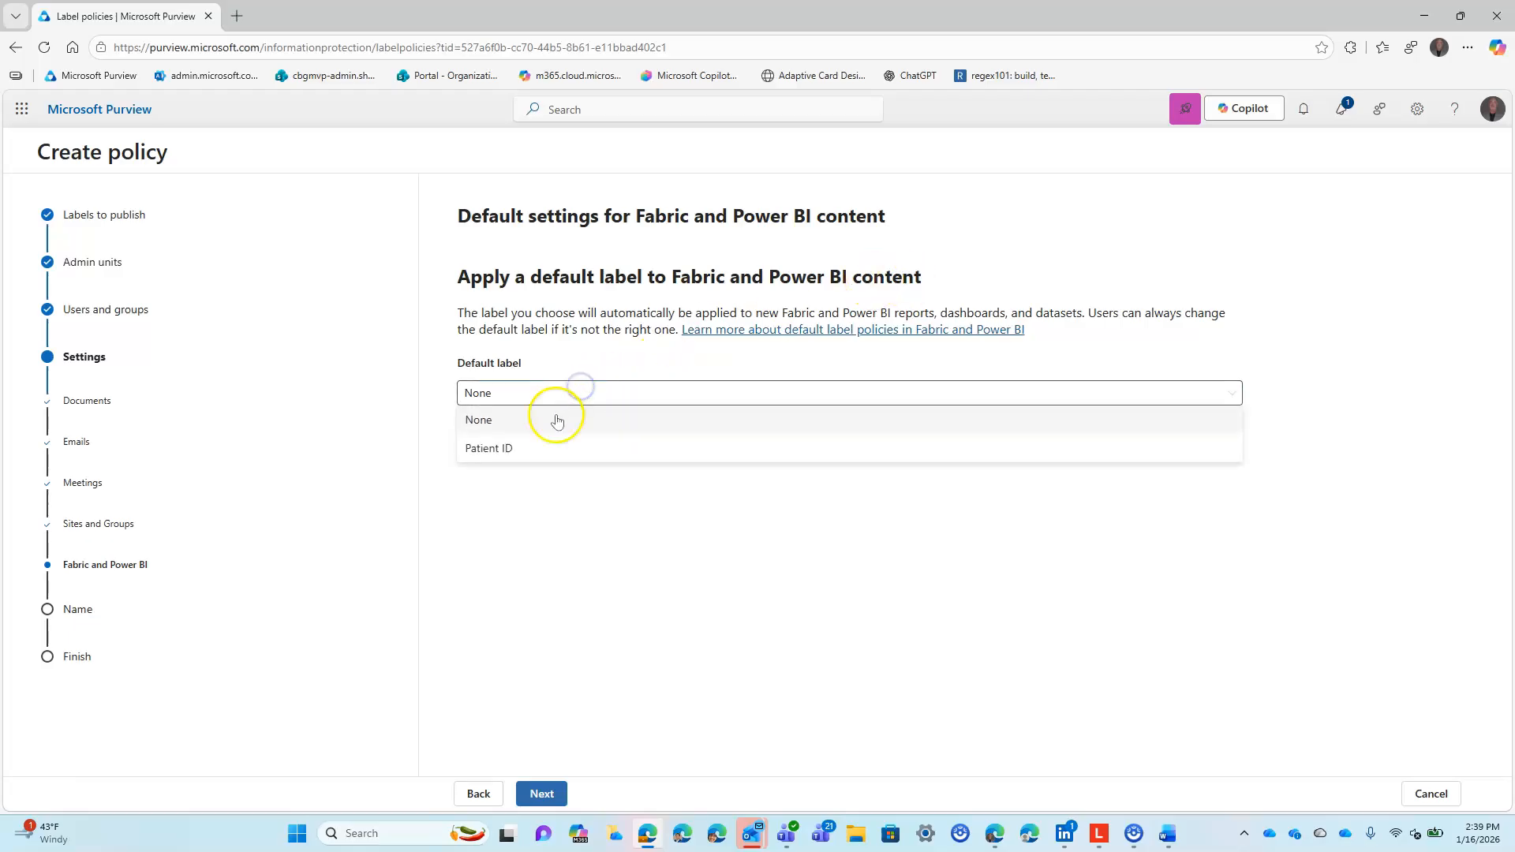
left_click(605, 528)
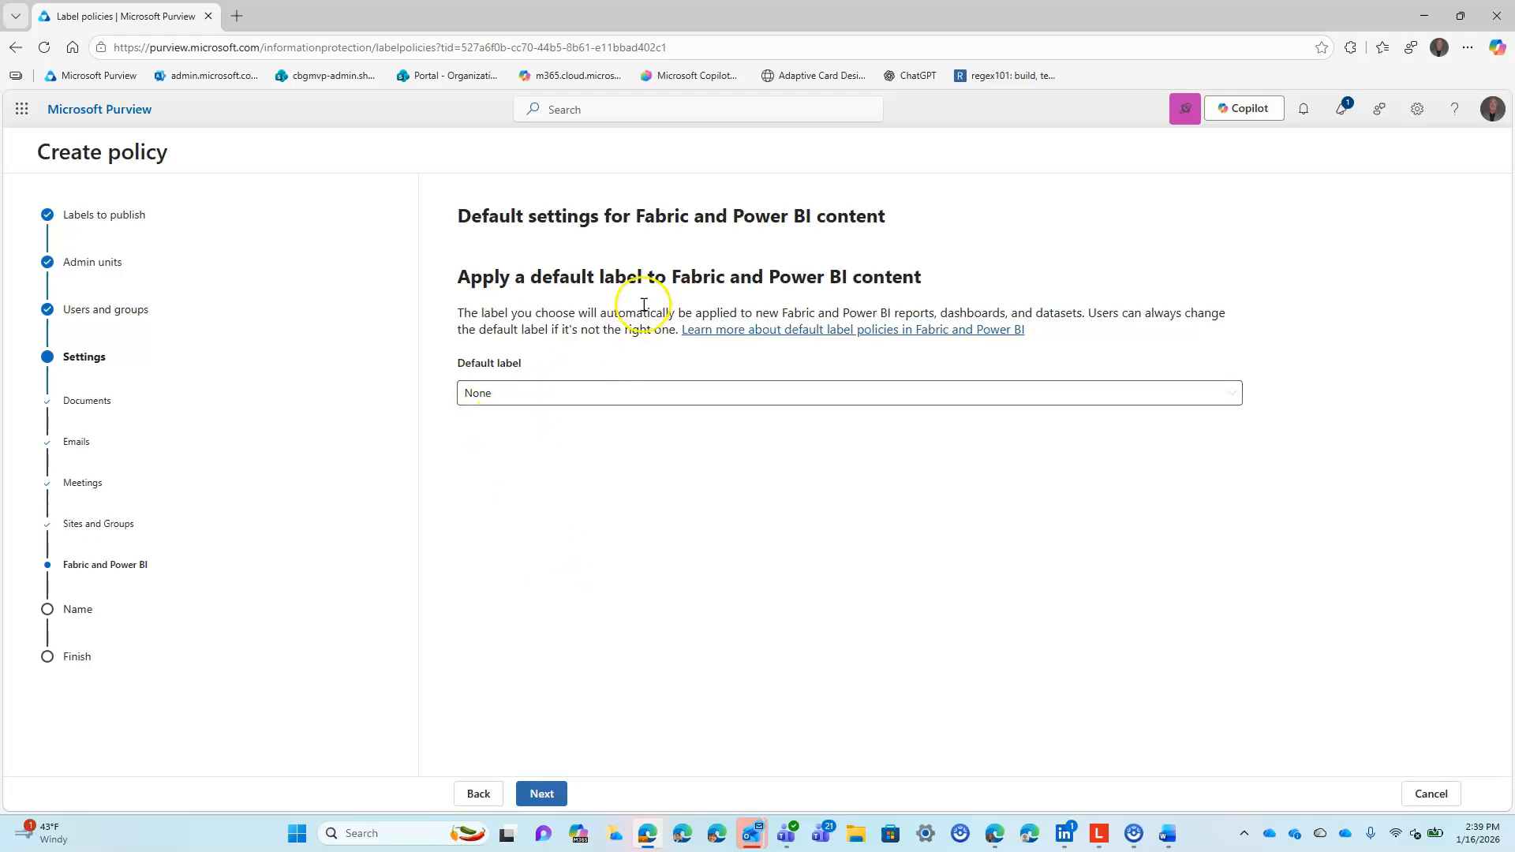
left_click(531, 800)
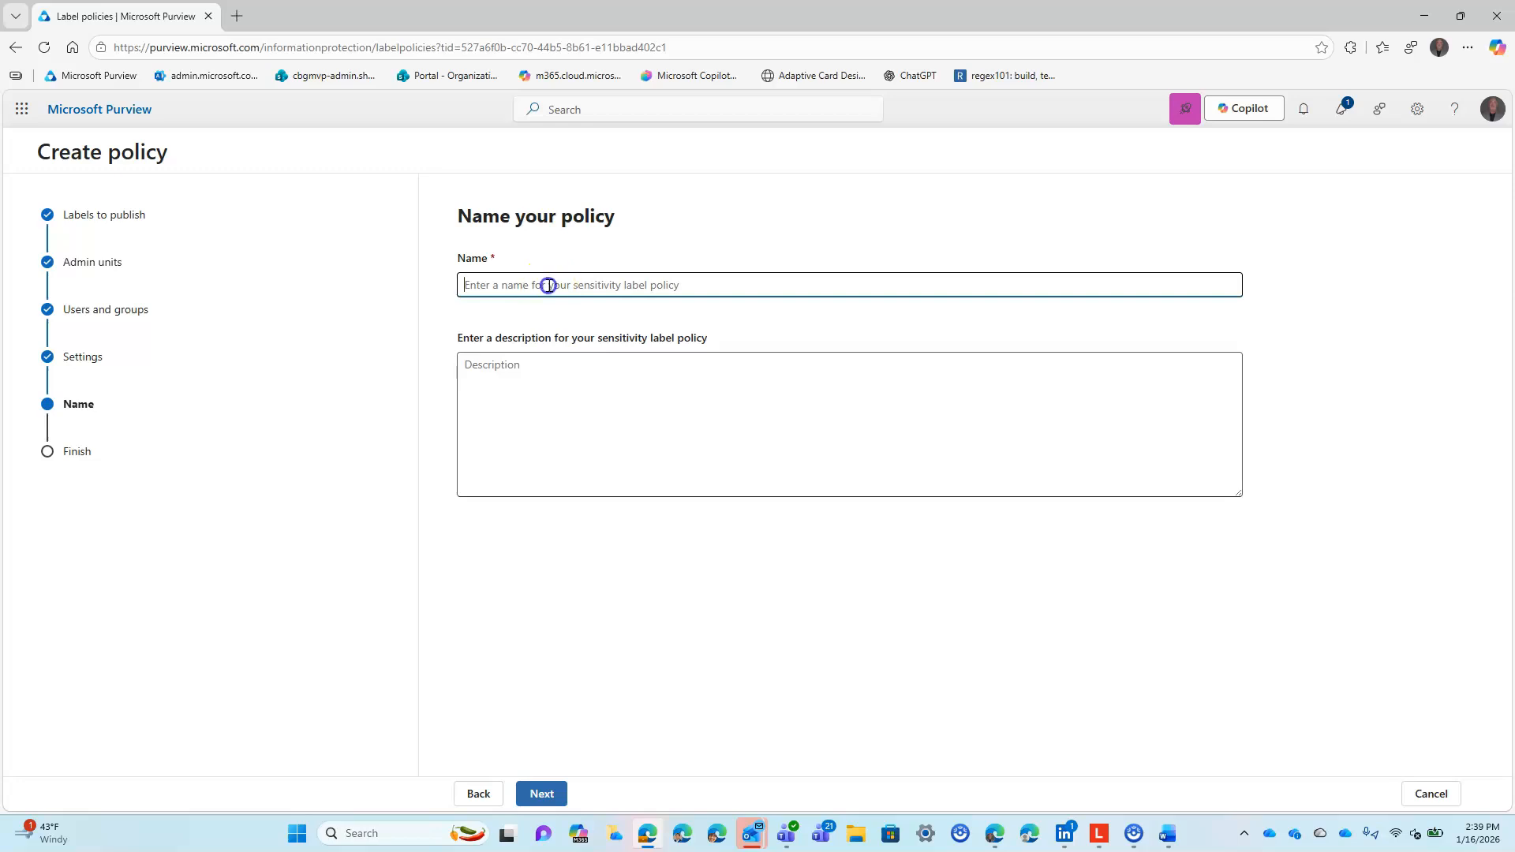
Step: Name the policy Patient ID Label Policy and use the same text as its description
type("Patient ID Label Policy")
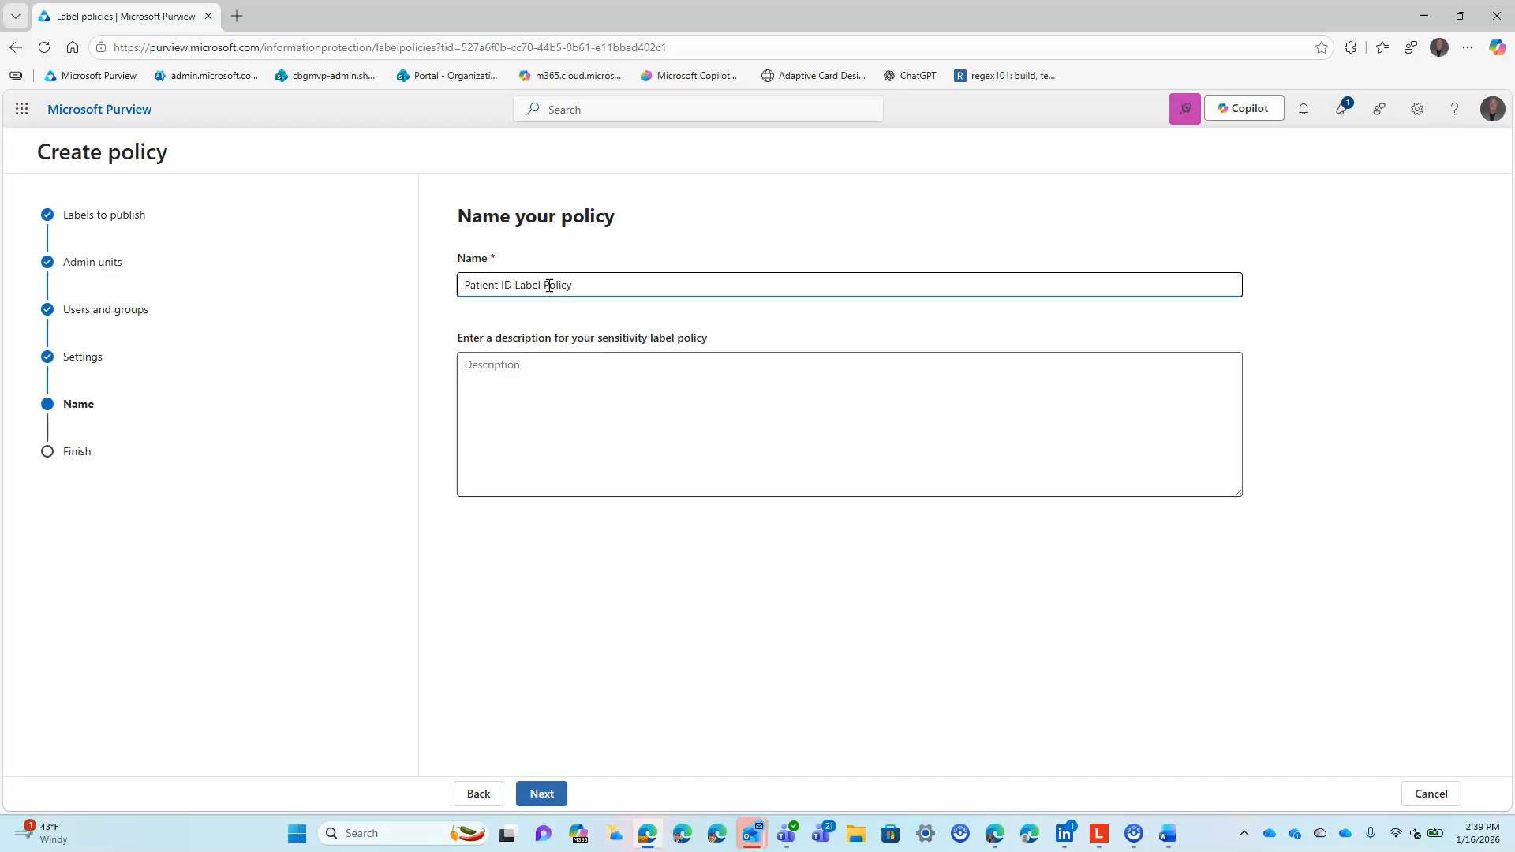
triple_click(549, 285)
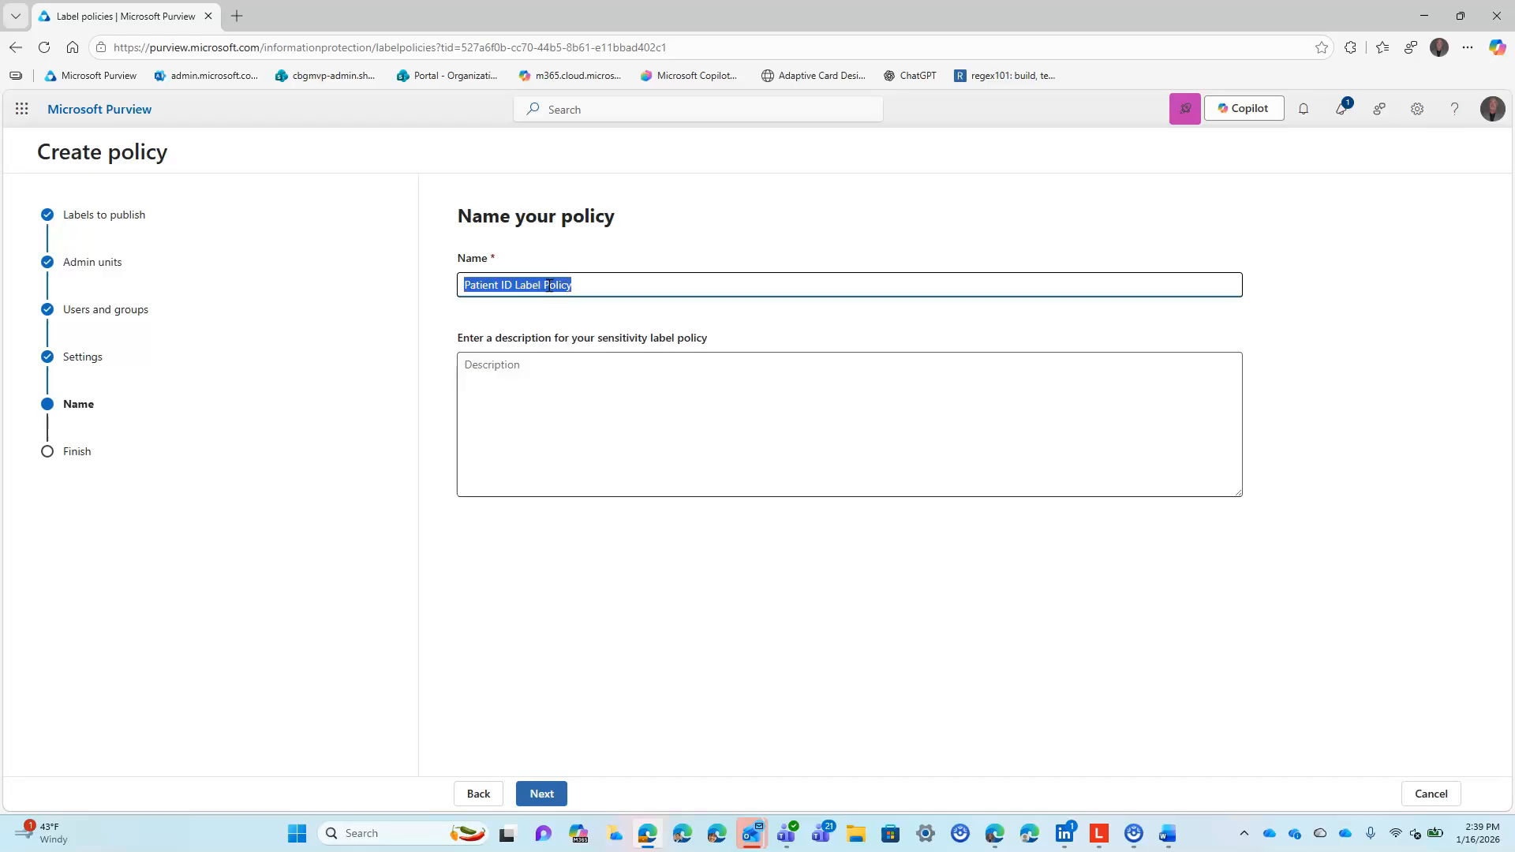
key("Tab")
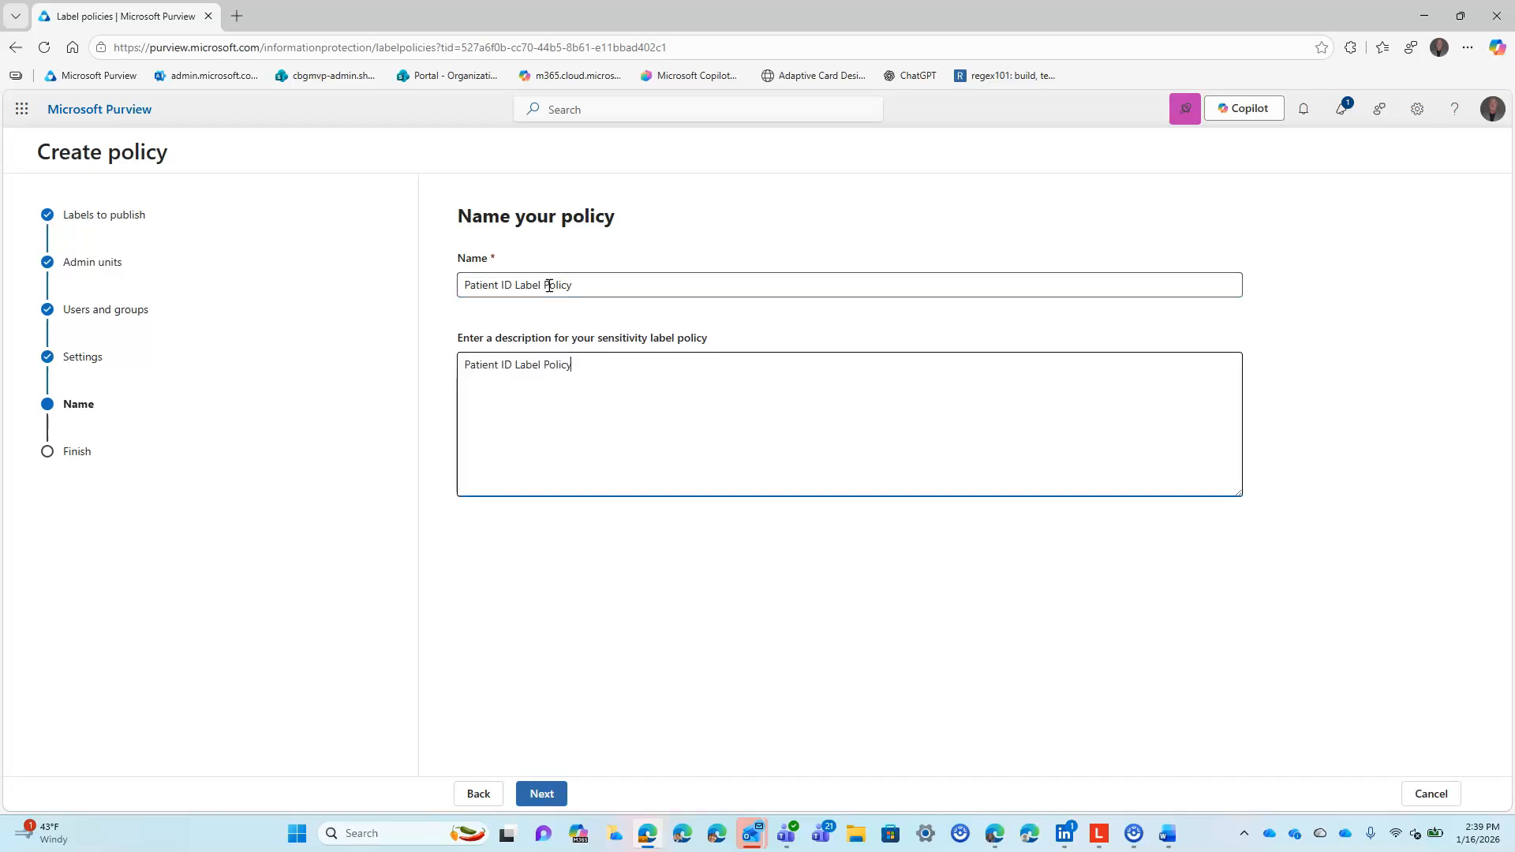
Step: Submit the reviewed Patient ID Label Policy, complete the wizard and refresh the list of label policies
left_click(541, 793)
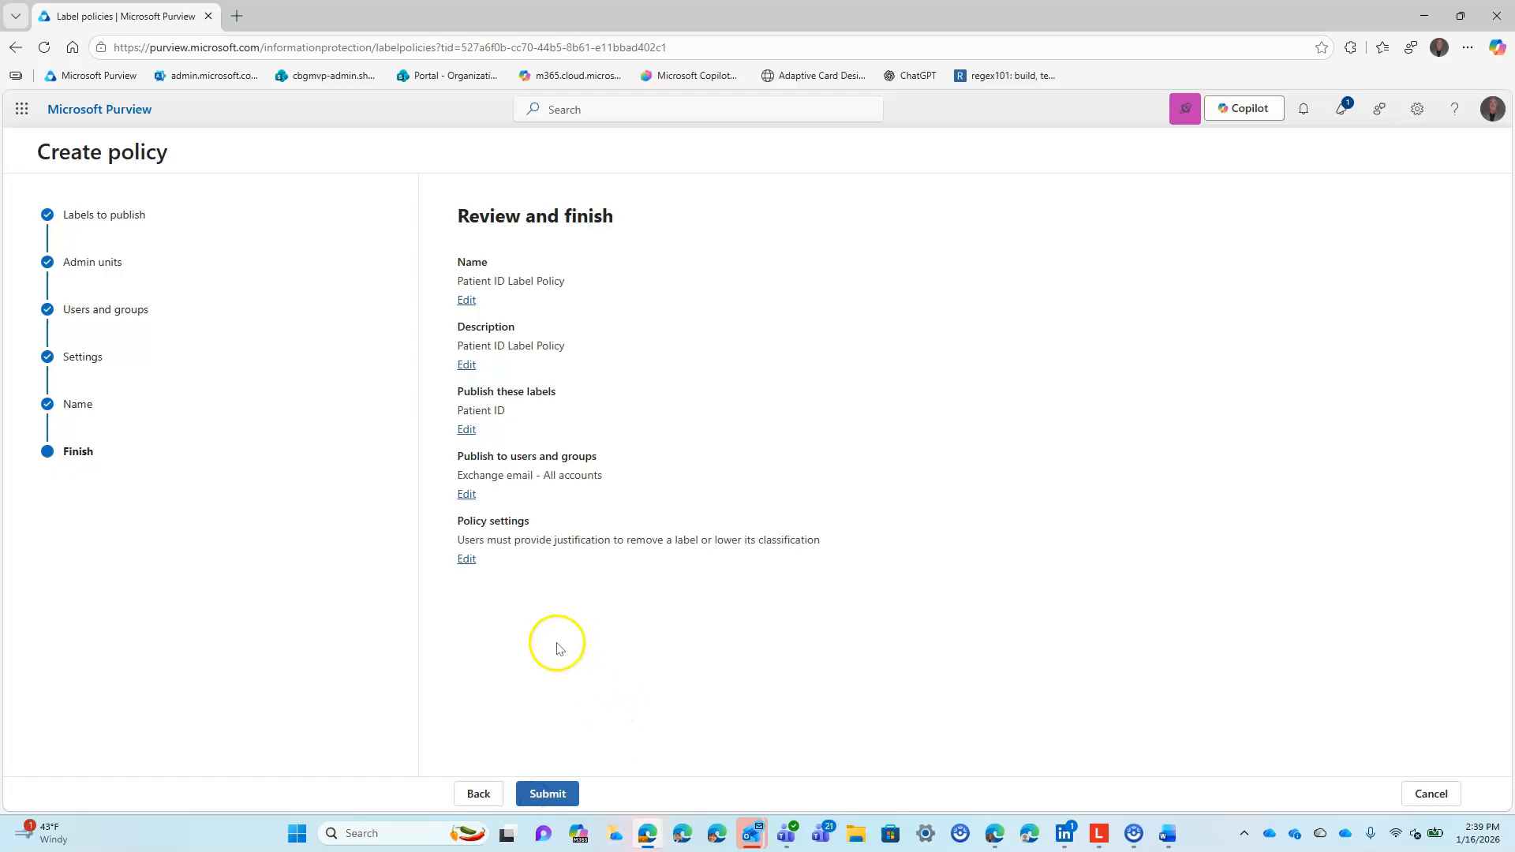
left_click(548, 794)
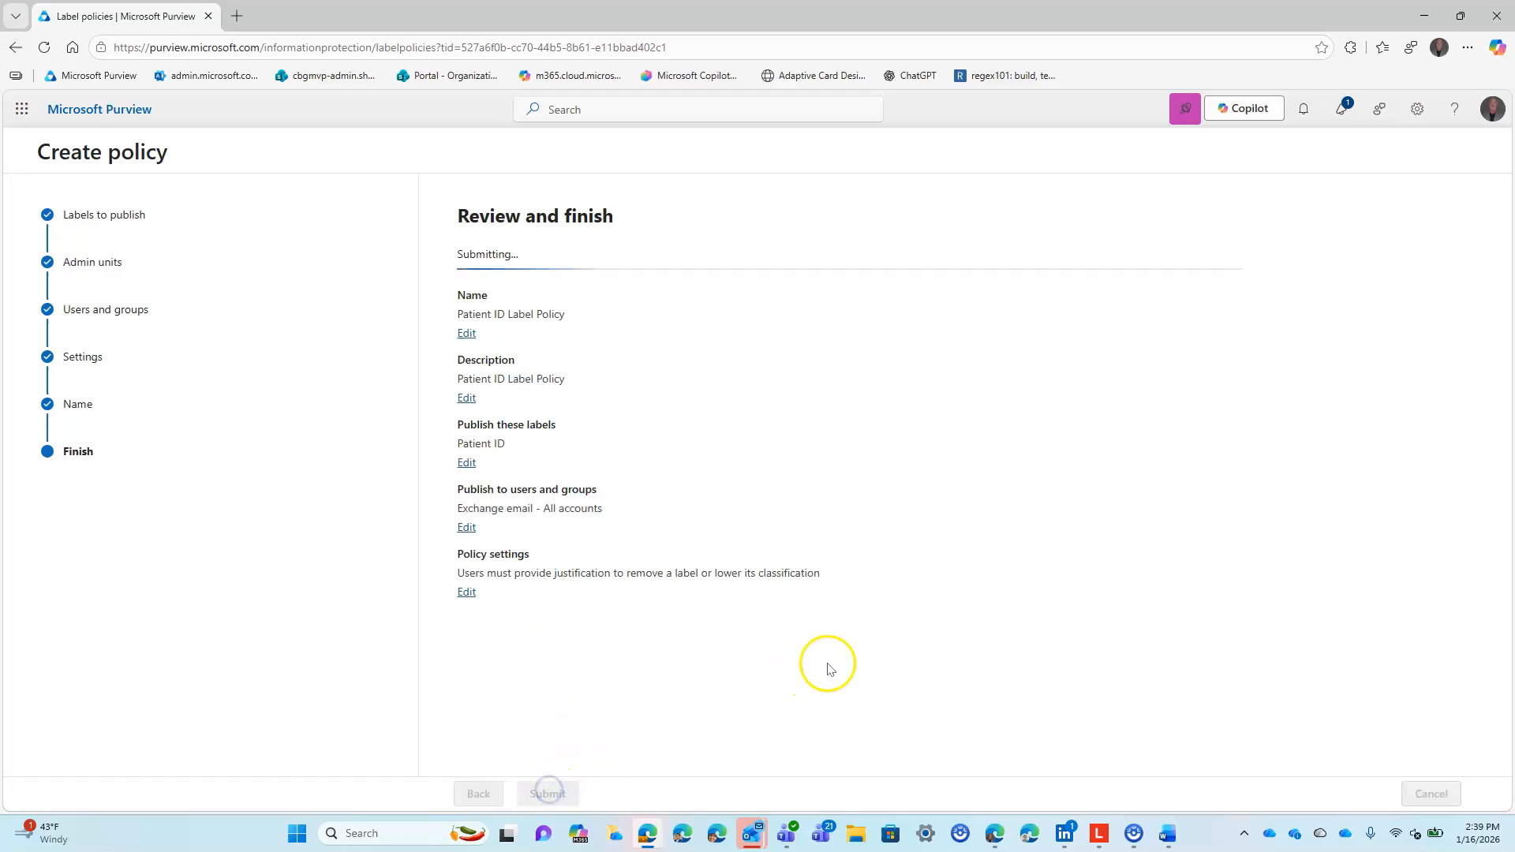
left_click(818, 621)
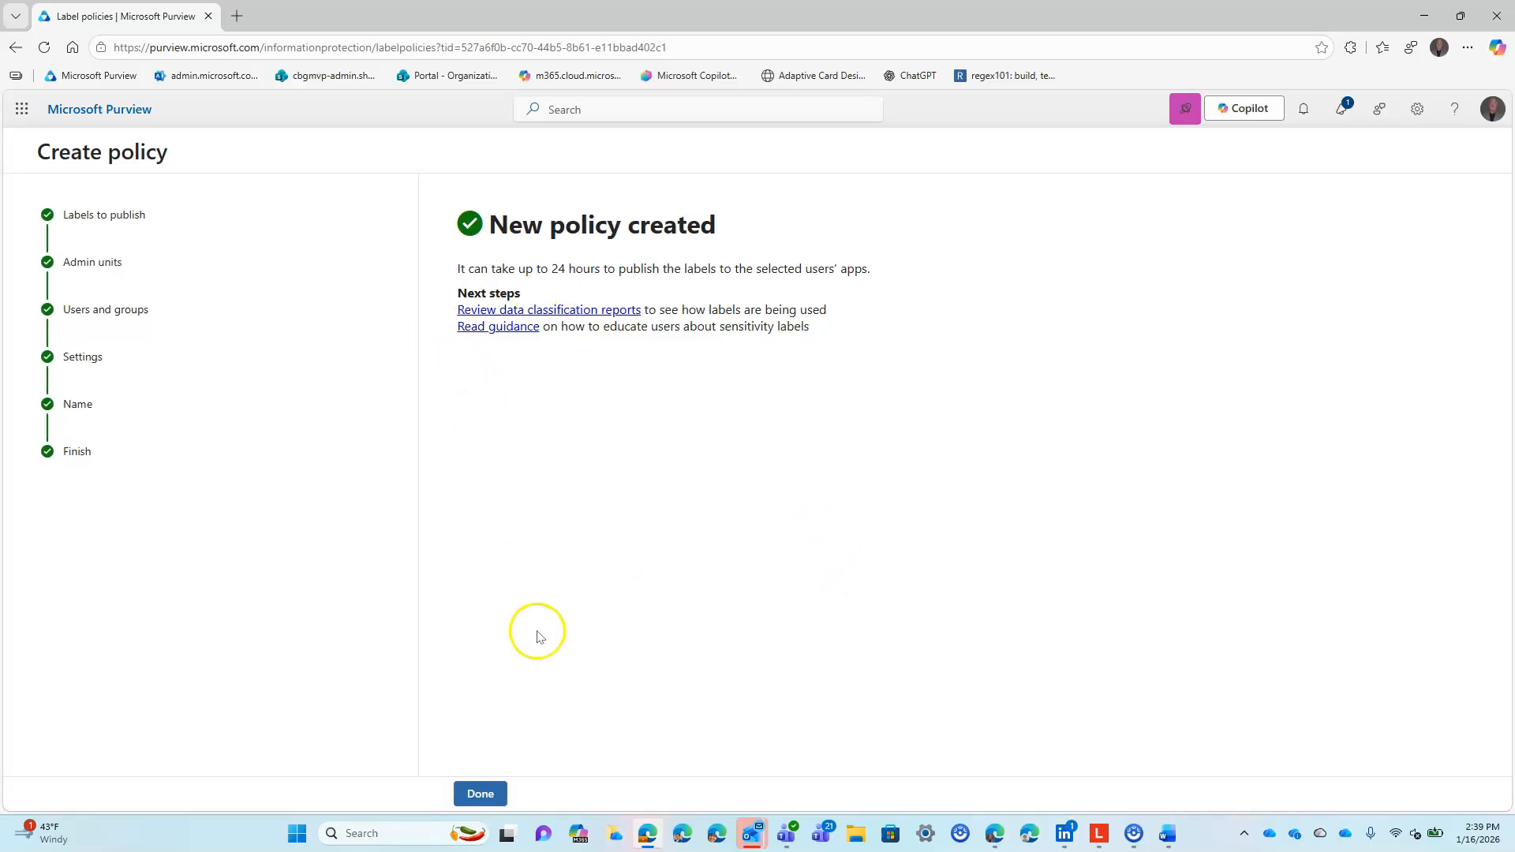
left_click(478, 795)
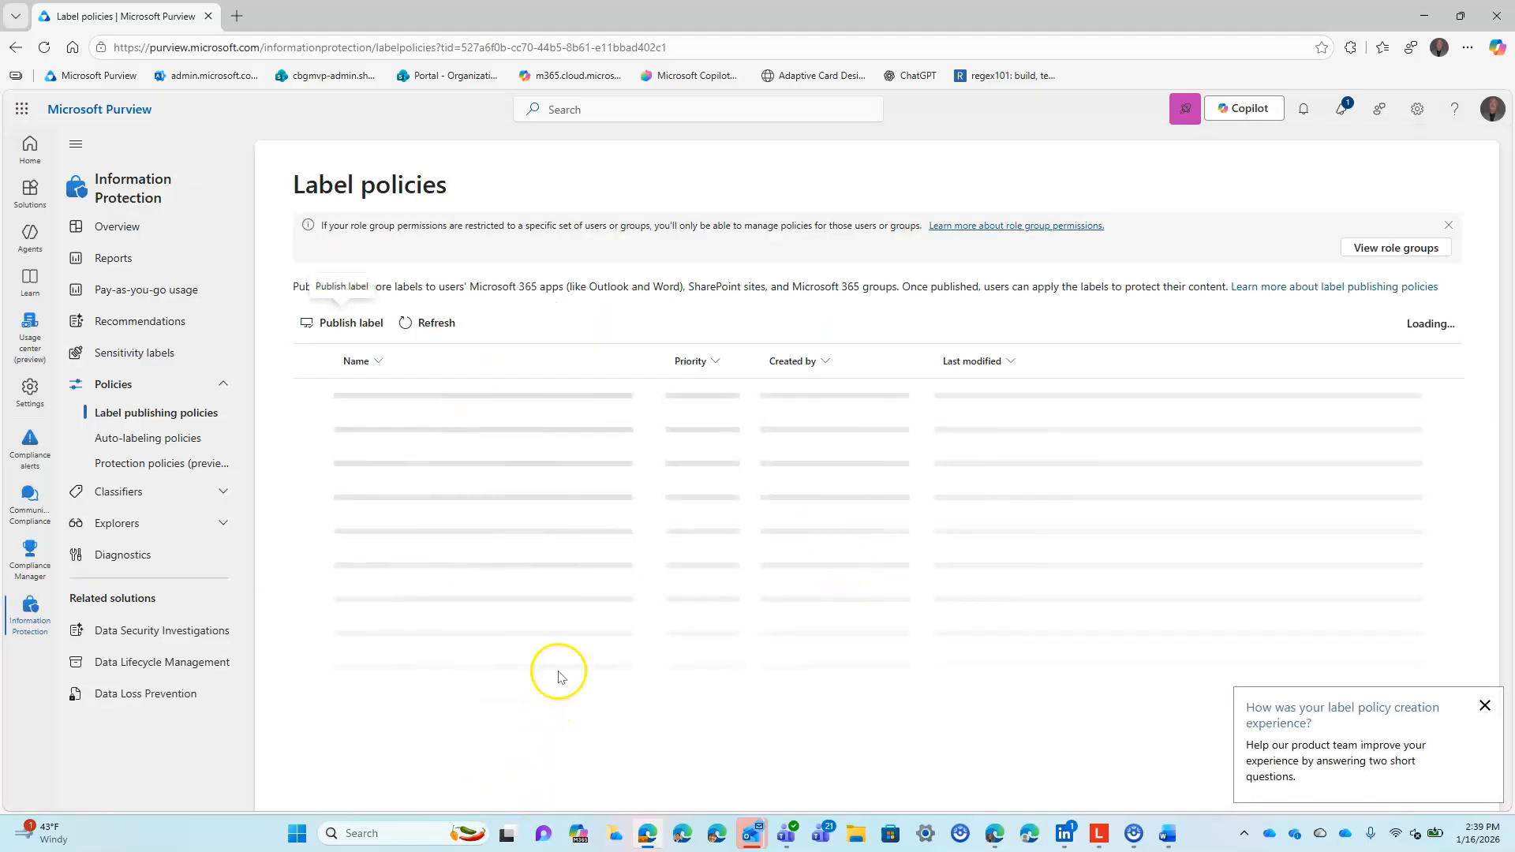
left_click(1484, 705)
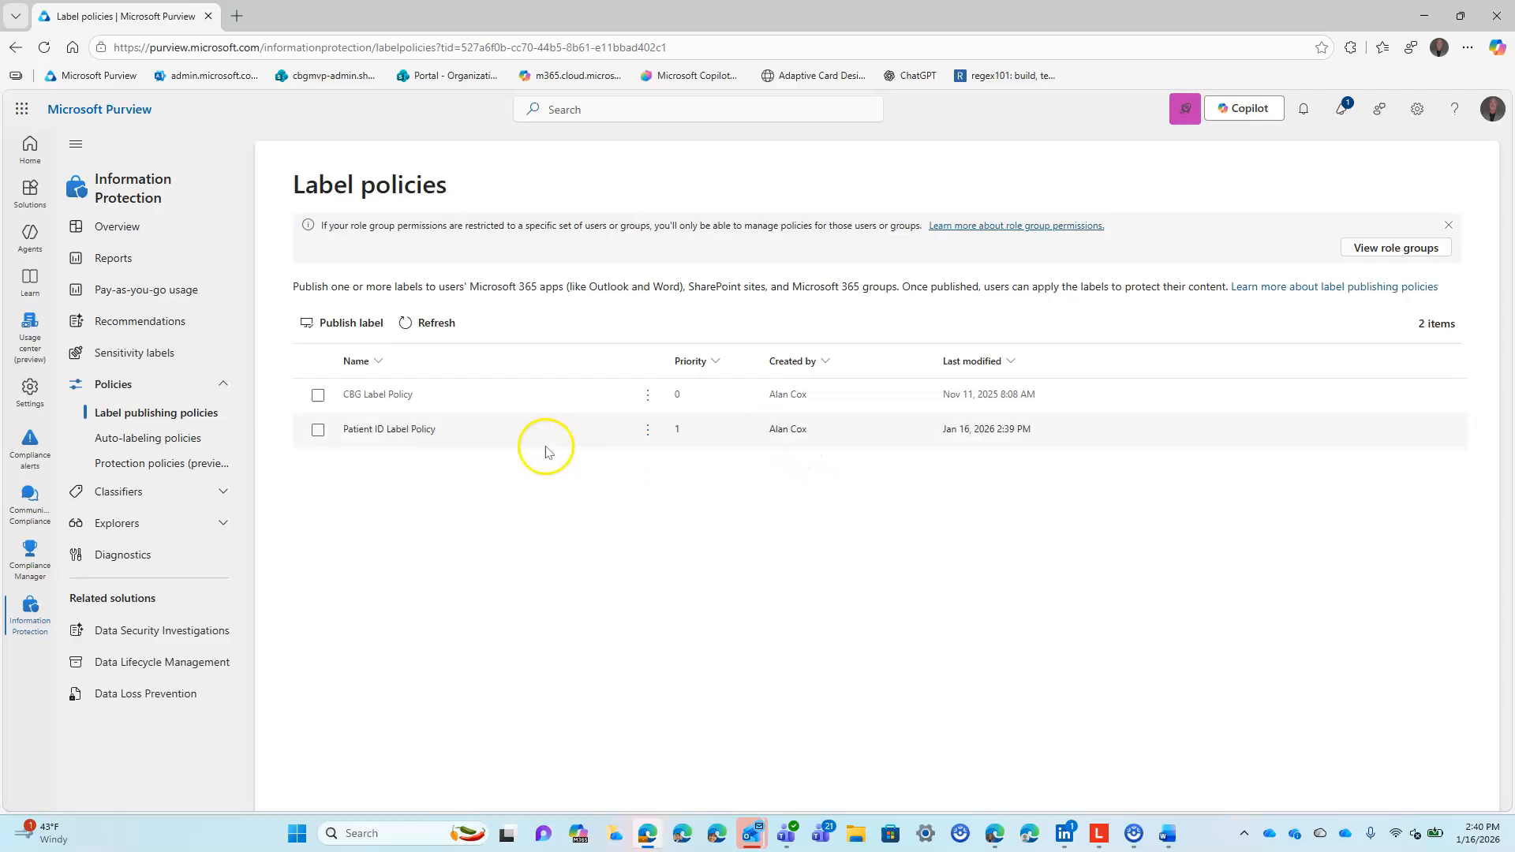
left_click(441, 323)
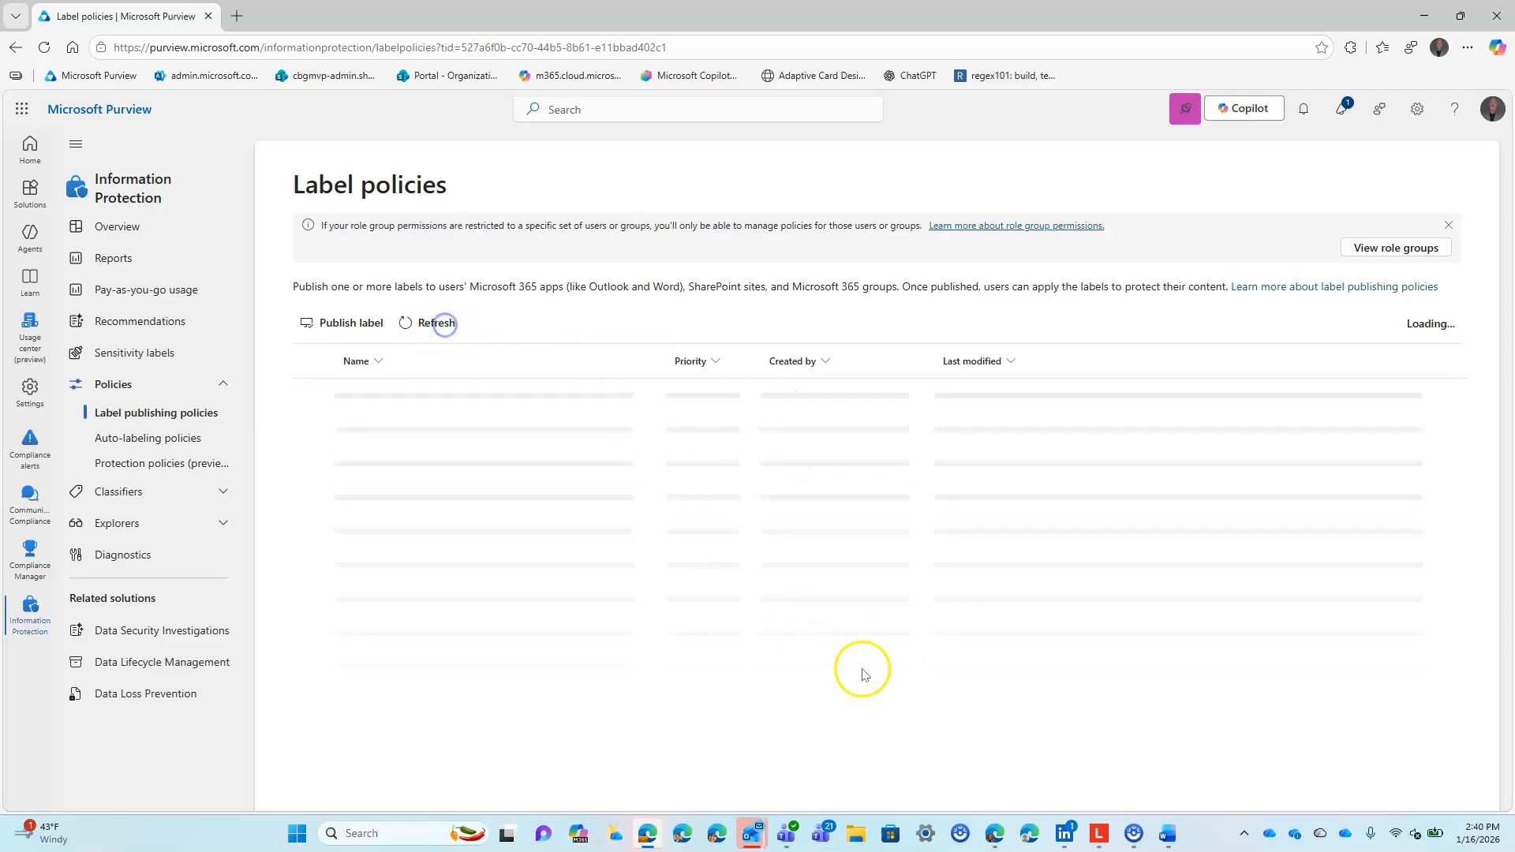
Step: Switch to Word to check the open document's sensitivity labels for Patient ID, and close the document without saving
left_click(1160, 786)
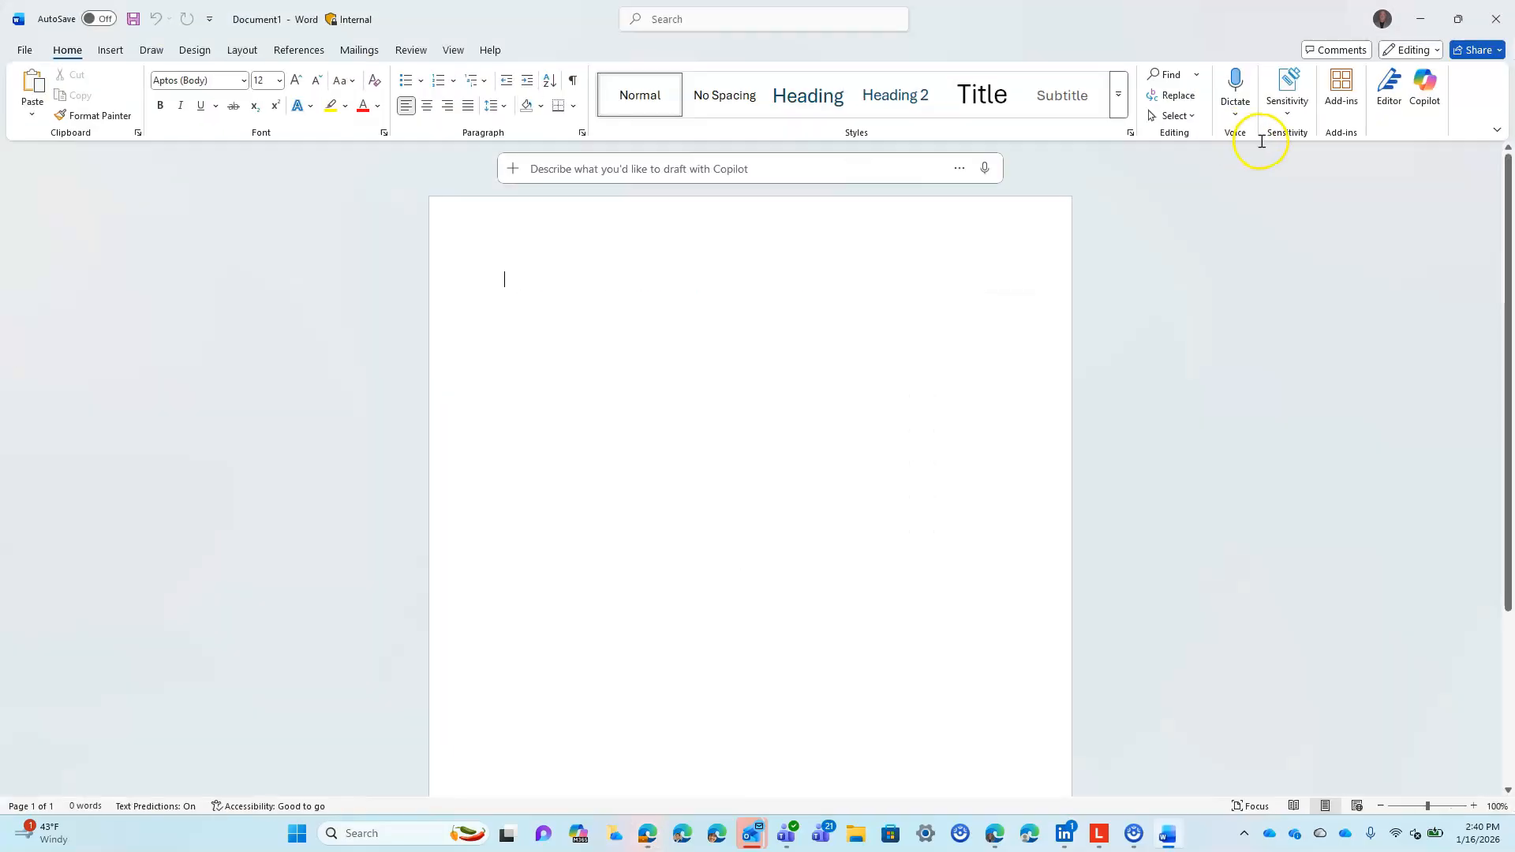
left_click(1287, 101)
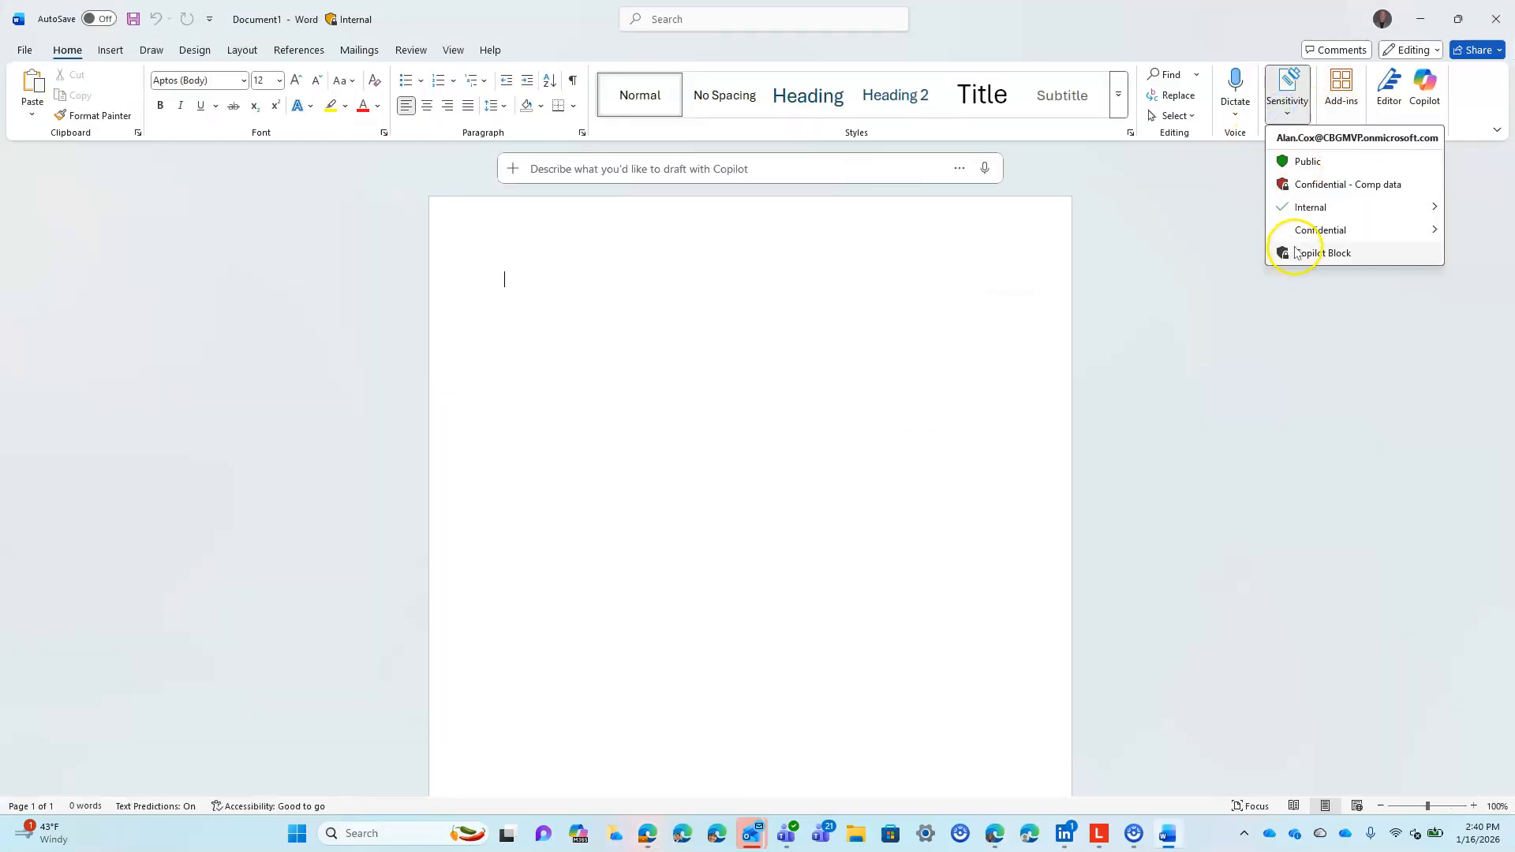
left_click(1494, 19)
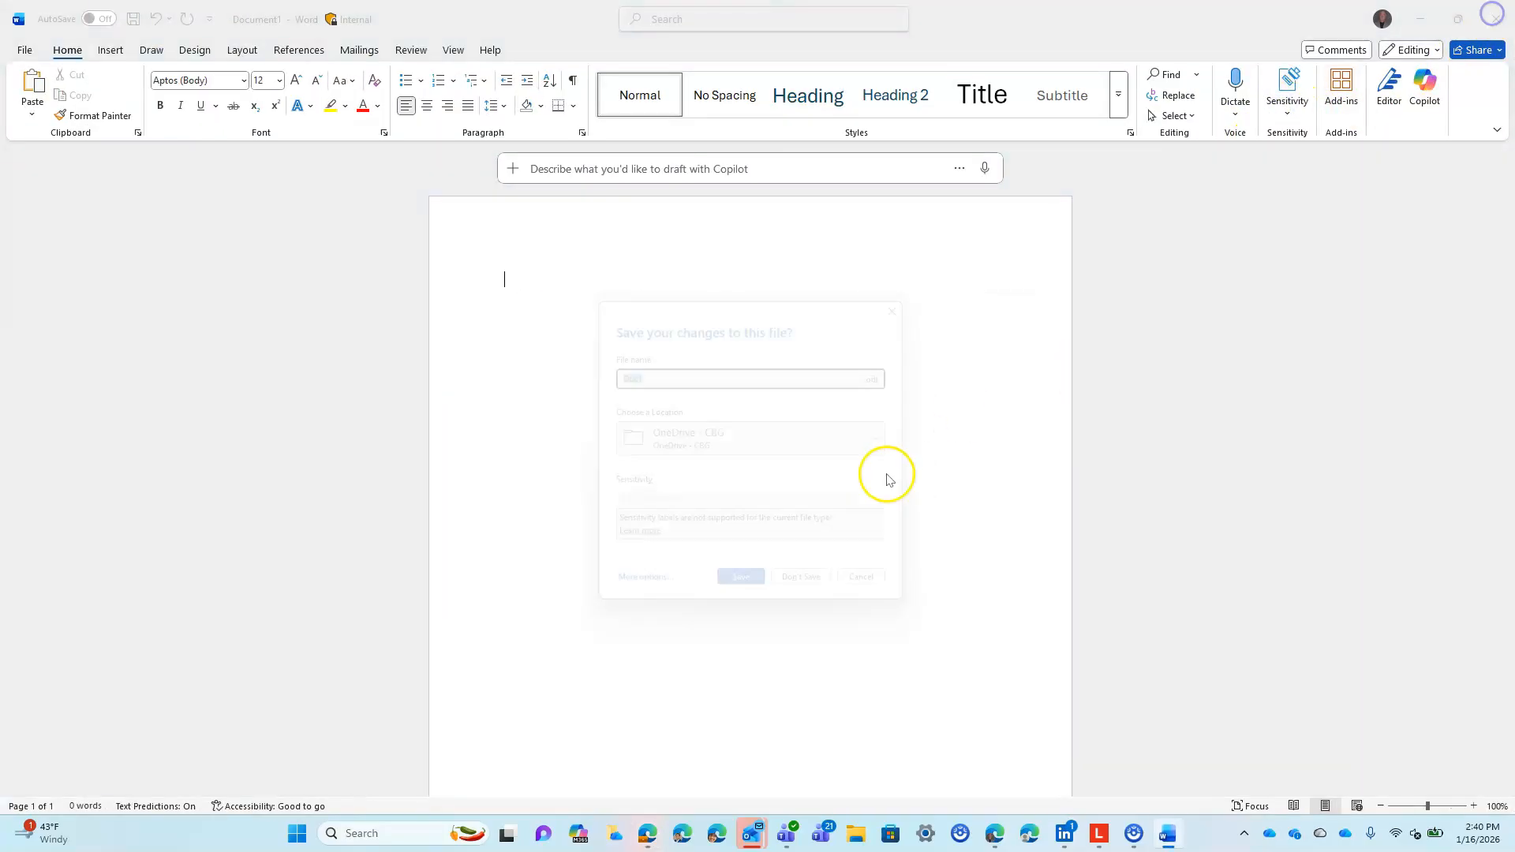
left_click(781, 602)
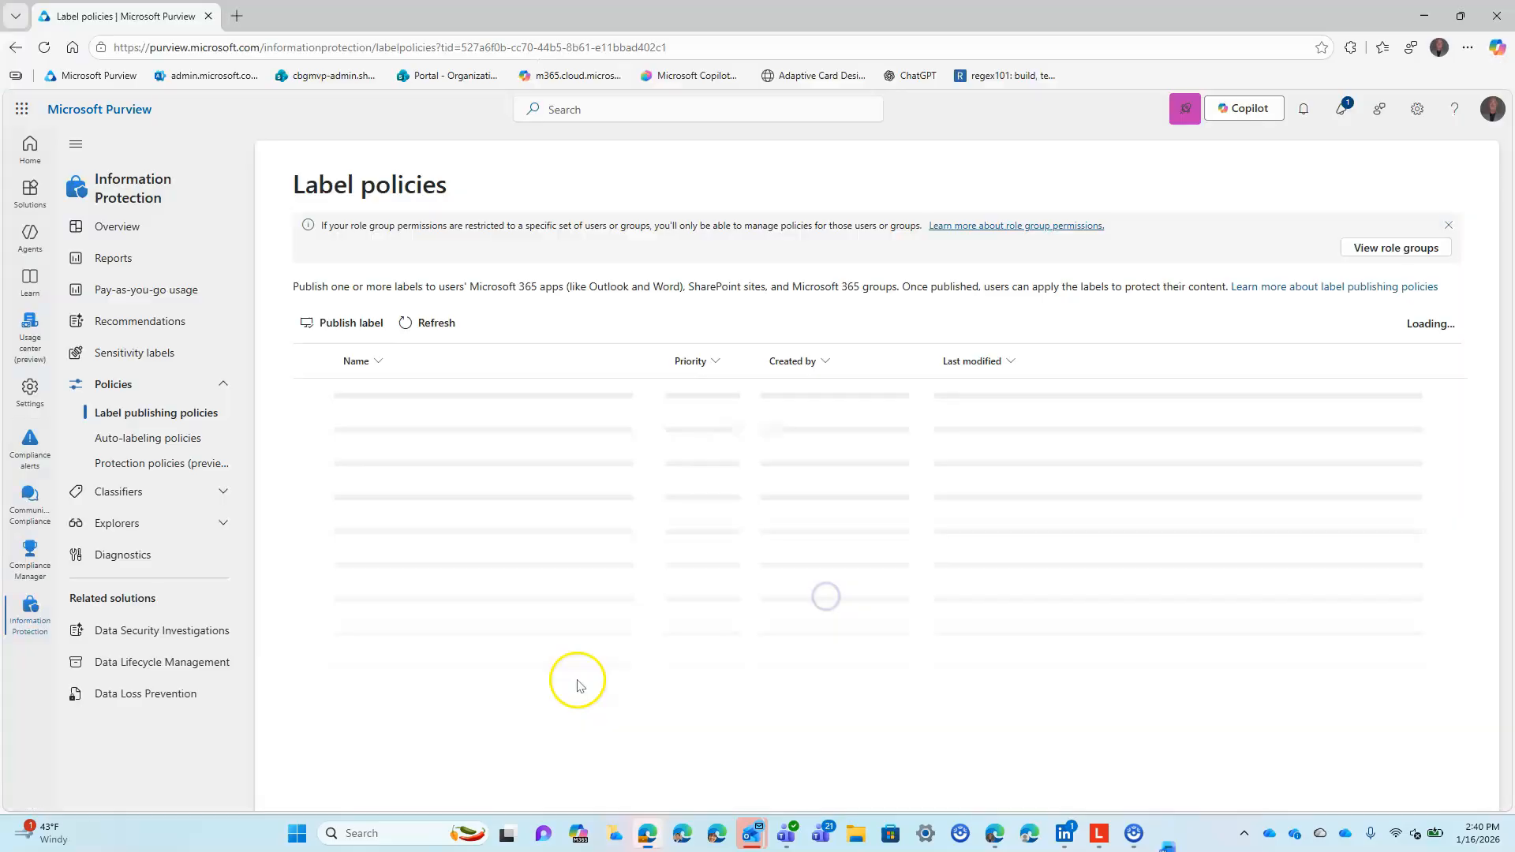
Step: Relaunch Word with a blank document to recheck the available sensitivity labels, and return to the label policies in Purview
left_click(409, 834)
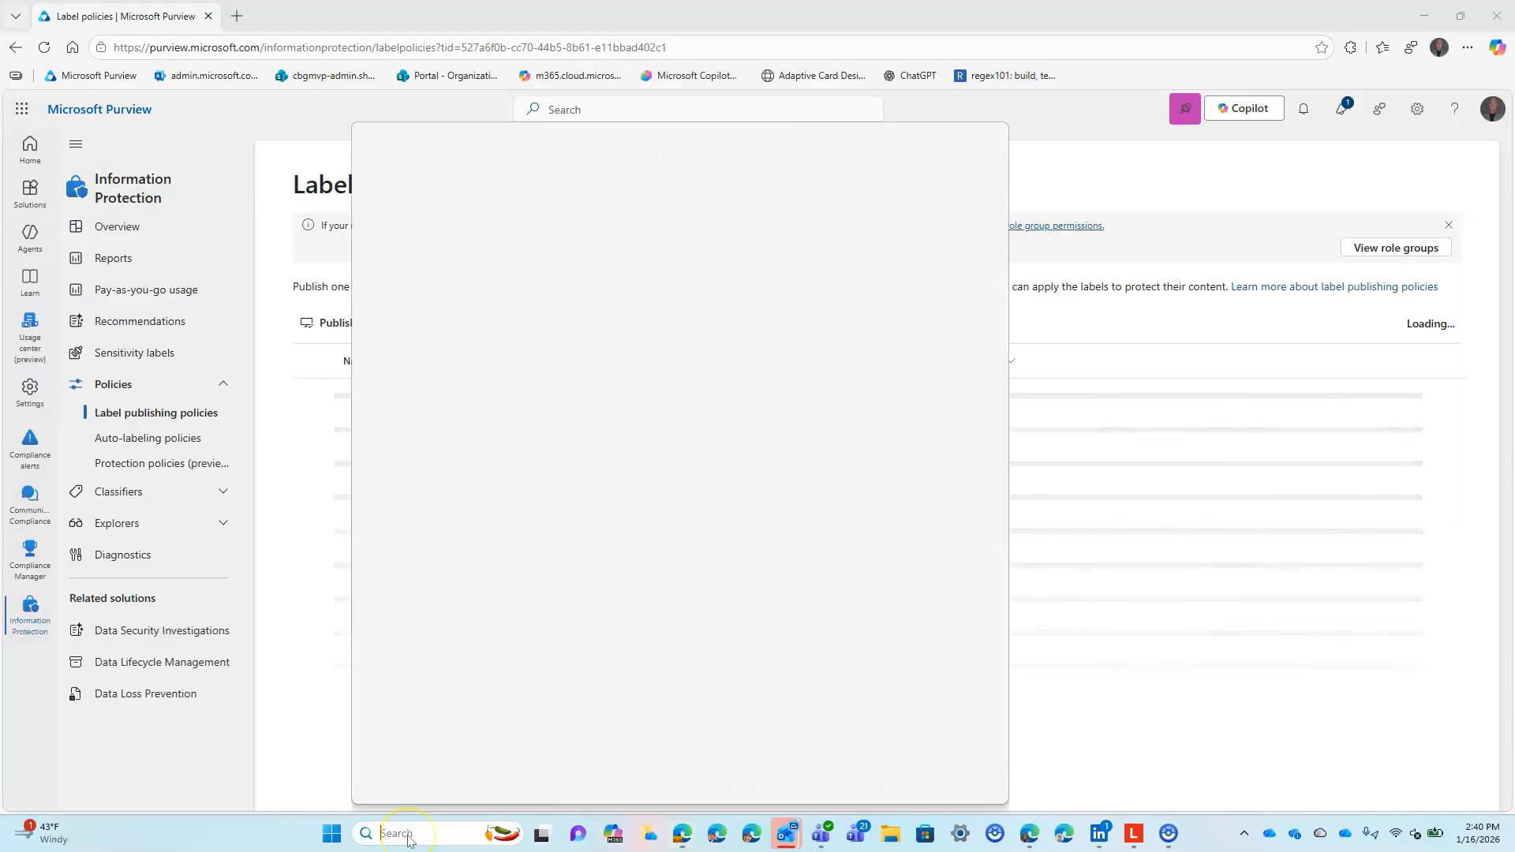
type("word")
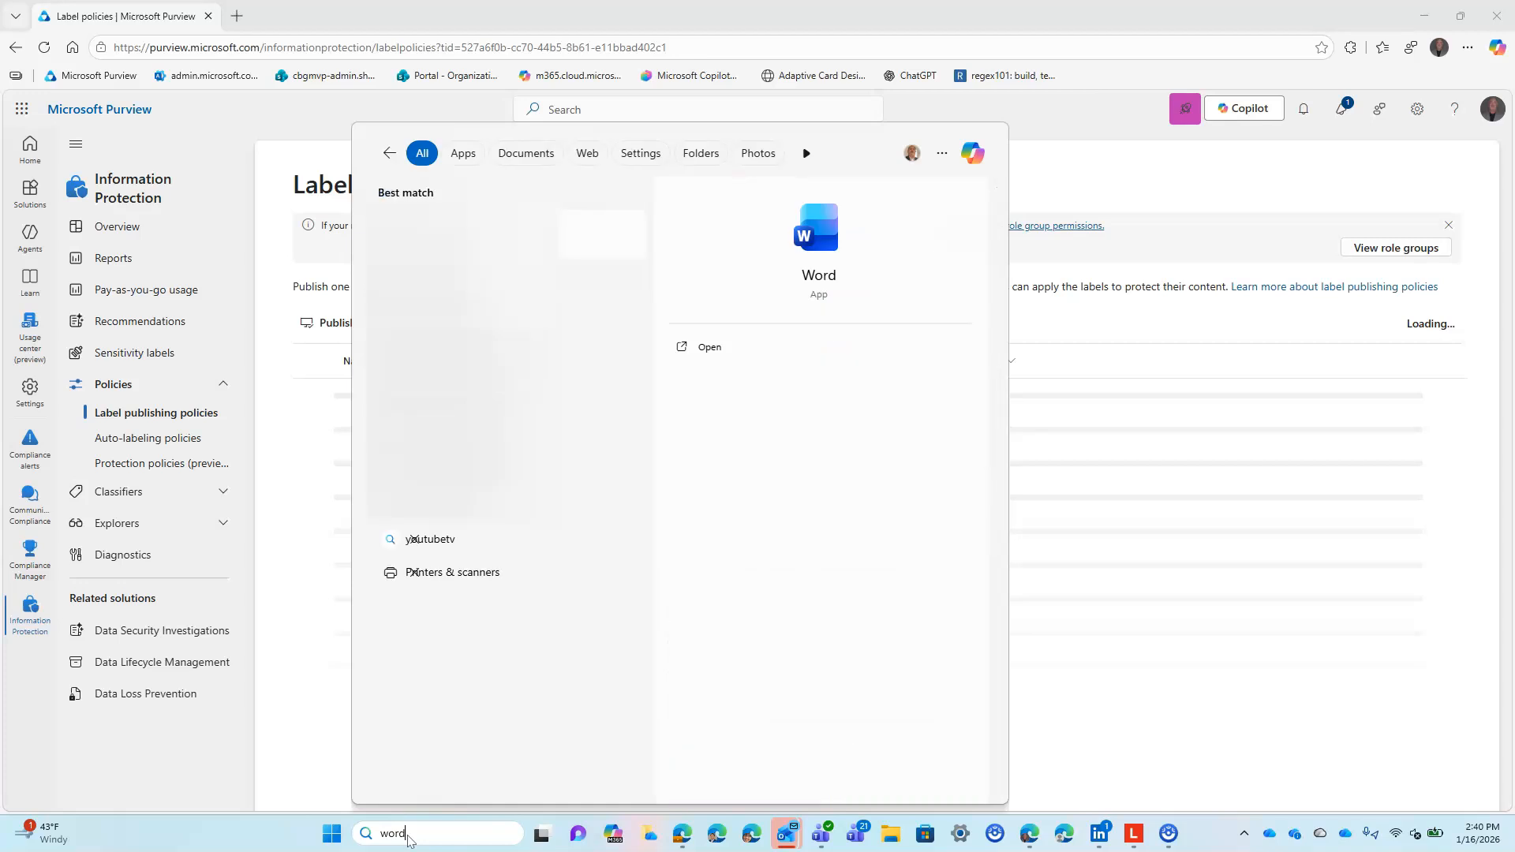
key("Return")
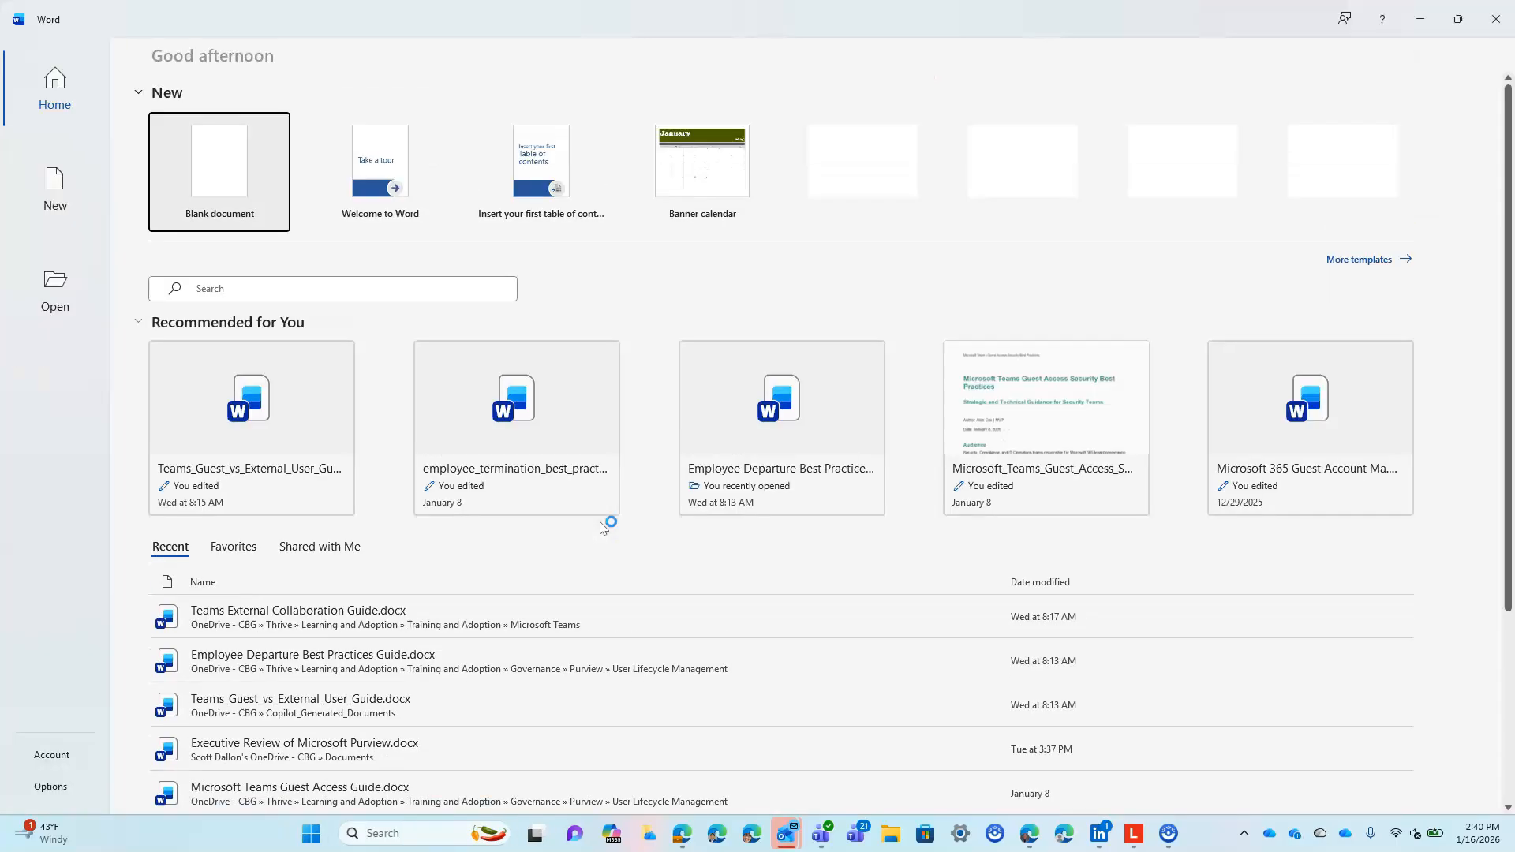
left_click(261, 169)
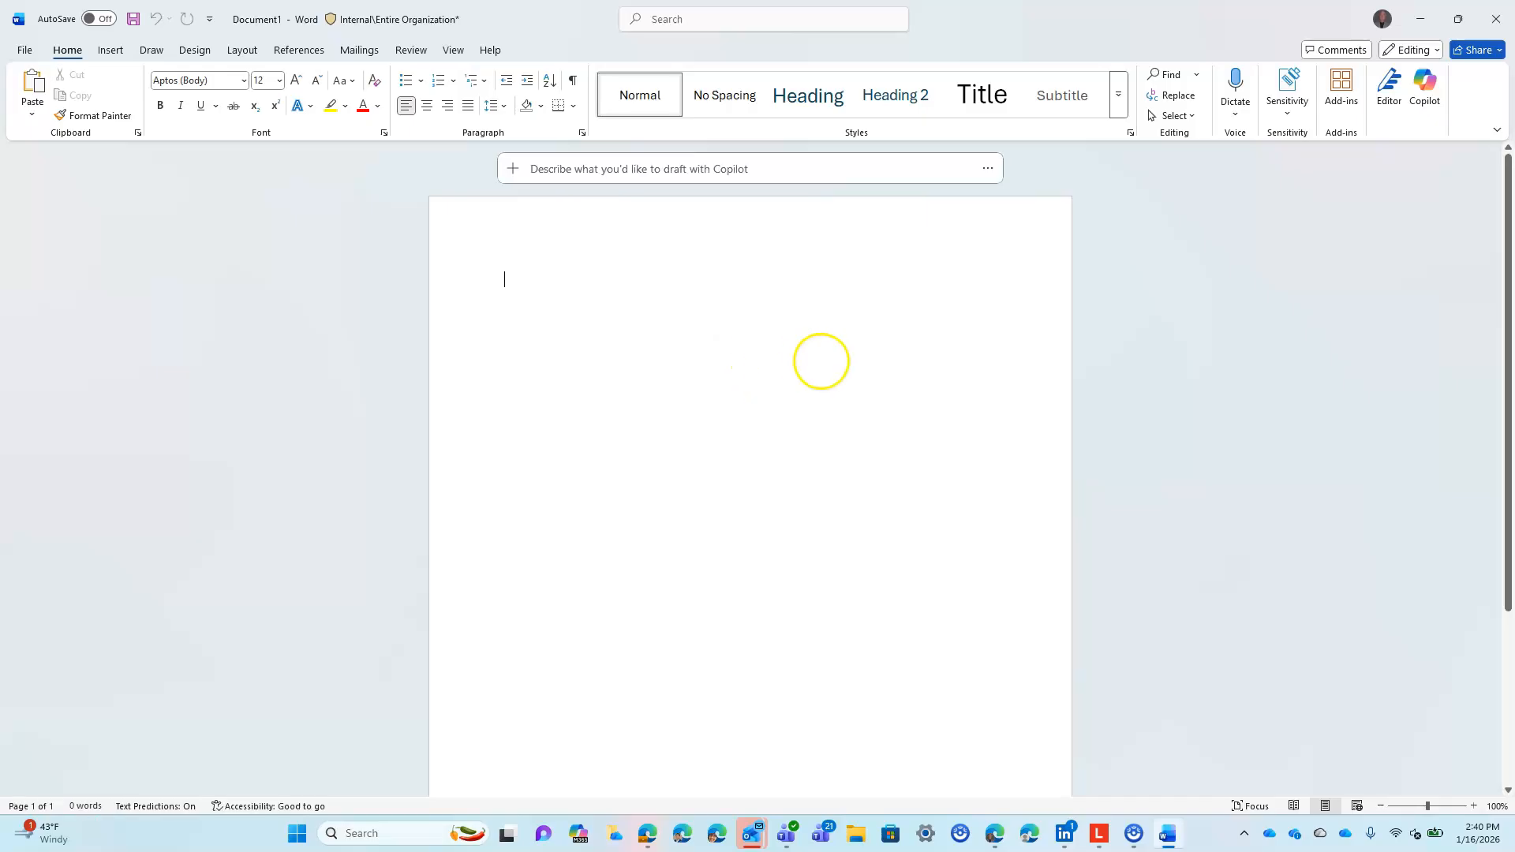
left_click(1287, 103)
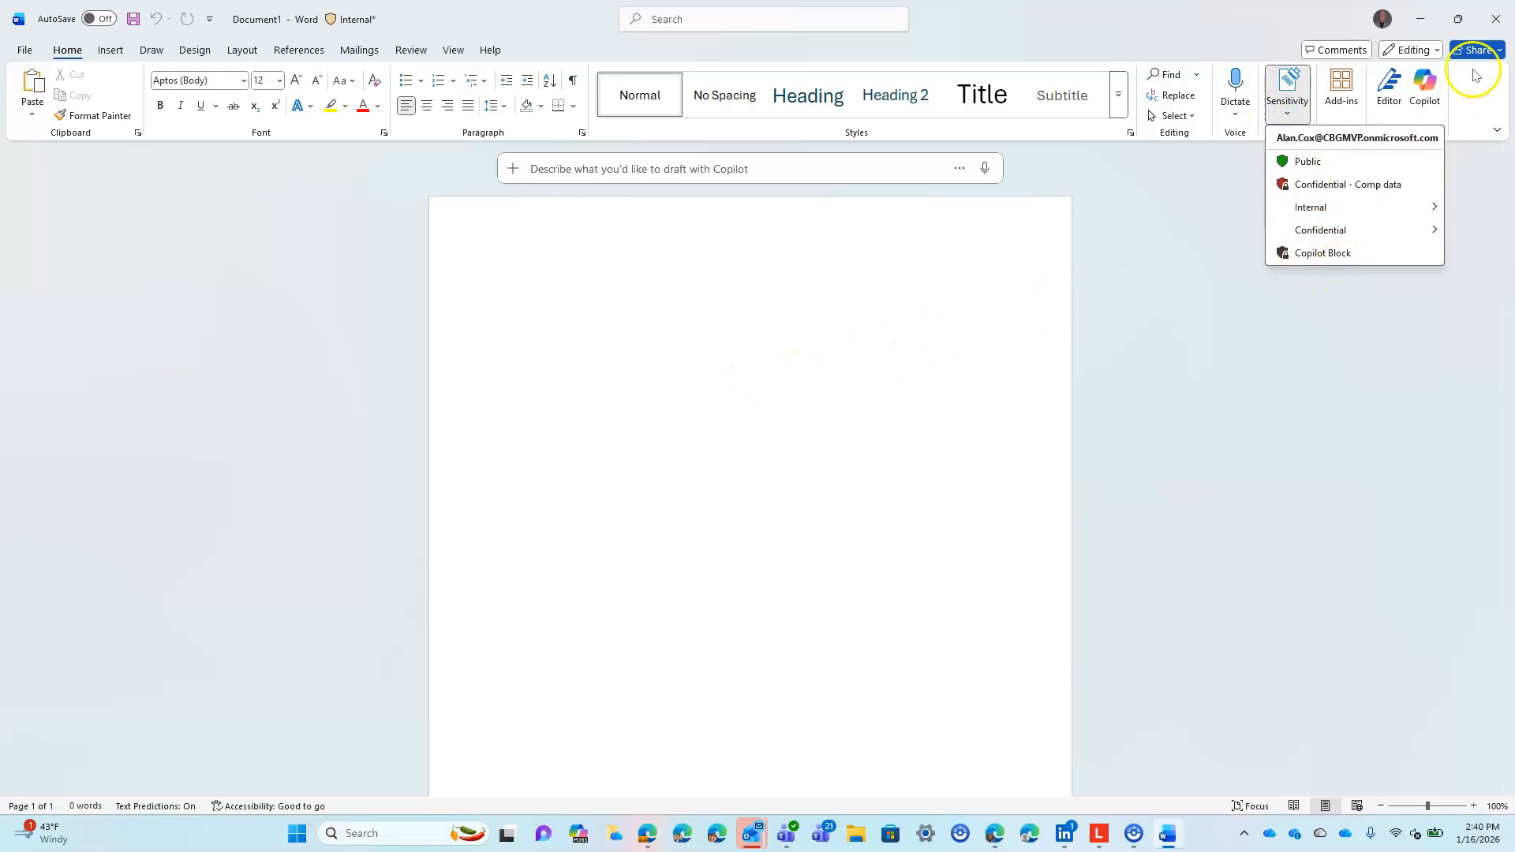
left_click(1420, 18)
left_click(1420, 17)
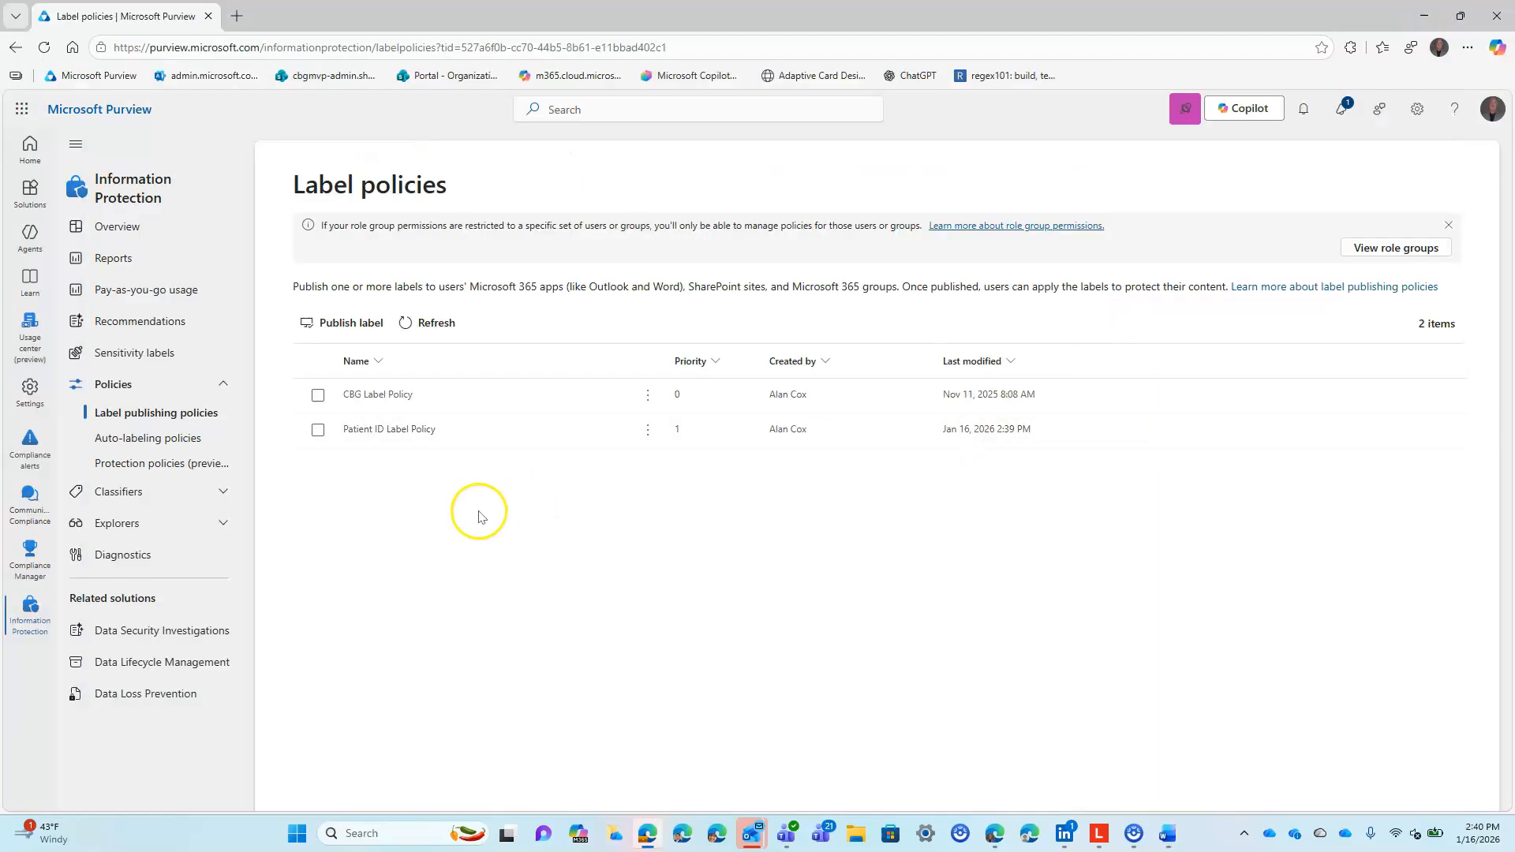